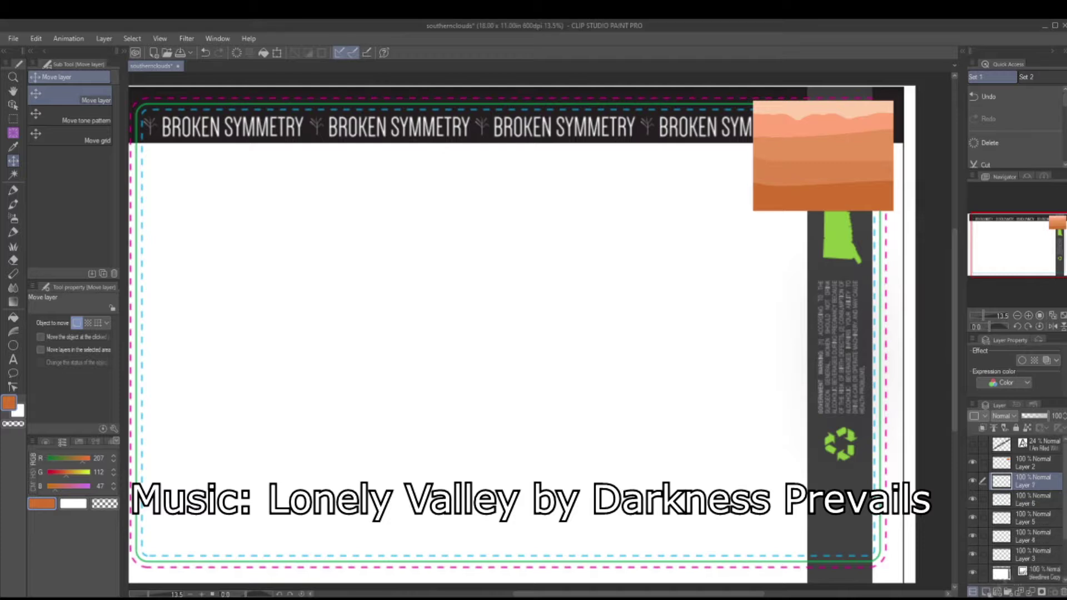
# Fill layer 1 with light peach, RGB 252, 204, 169, as the sky background
pyautogui.click(1032, 556)
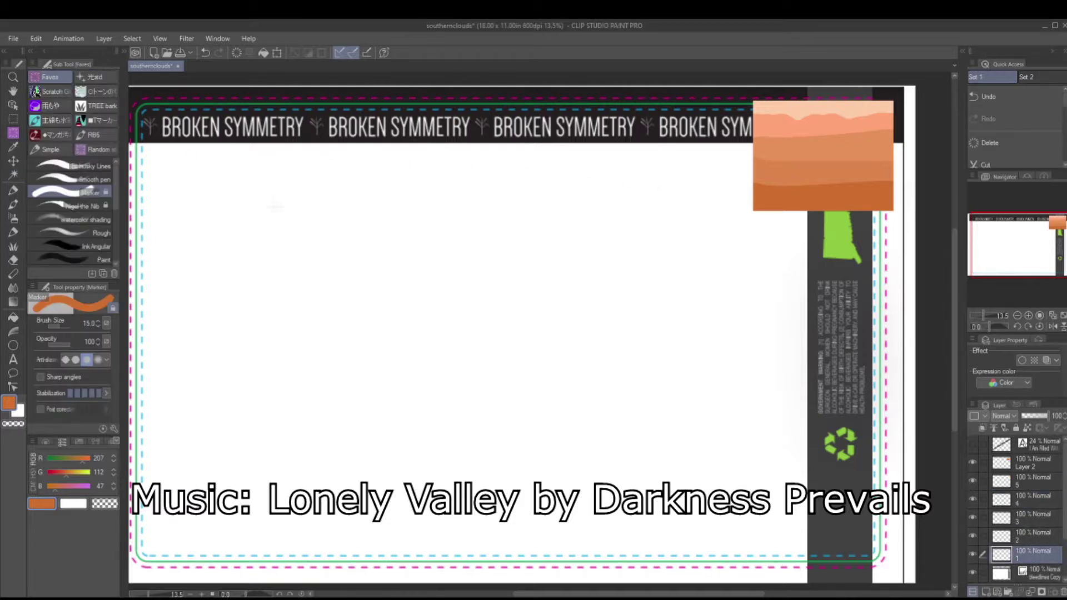
pyautogui.press('g')
pyautogui.hotkey('alt', 'BackSpace')
pyautogui.scroll(-2, 522, 333)
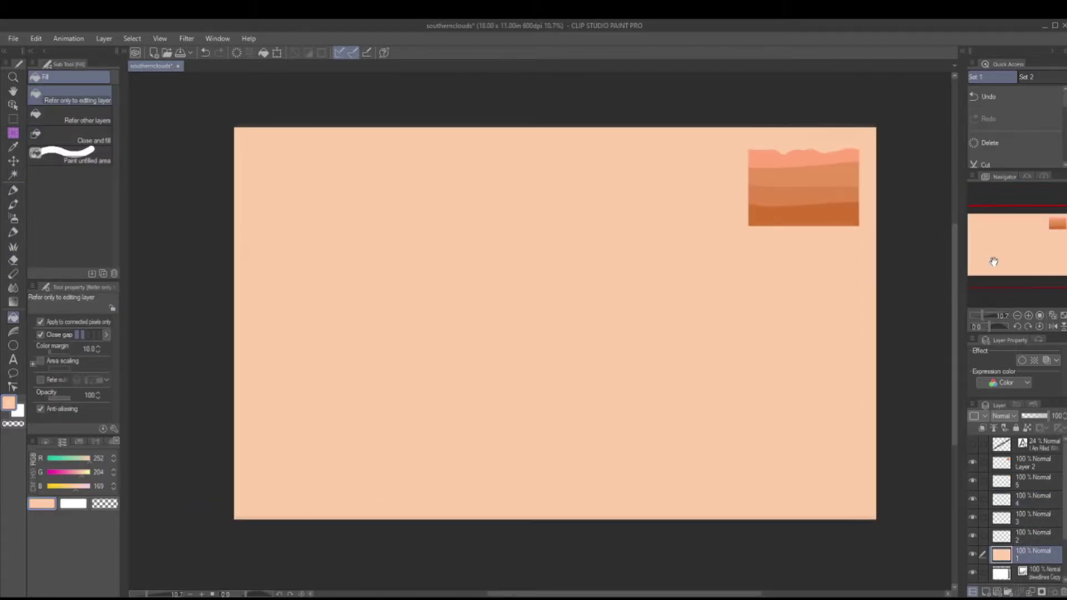
# On layer 2, draw a wavy dune line across mid-canvas with the Marker in salmon, RGB 255, 165, 120, and fill below it
pyautogui.click(1032, 536)
pyautogui.press('p')
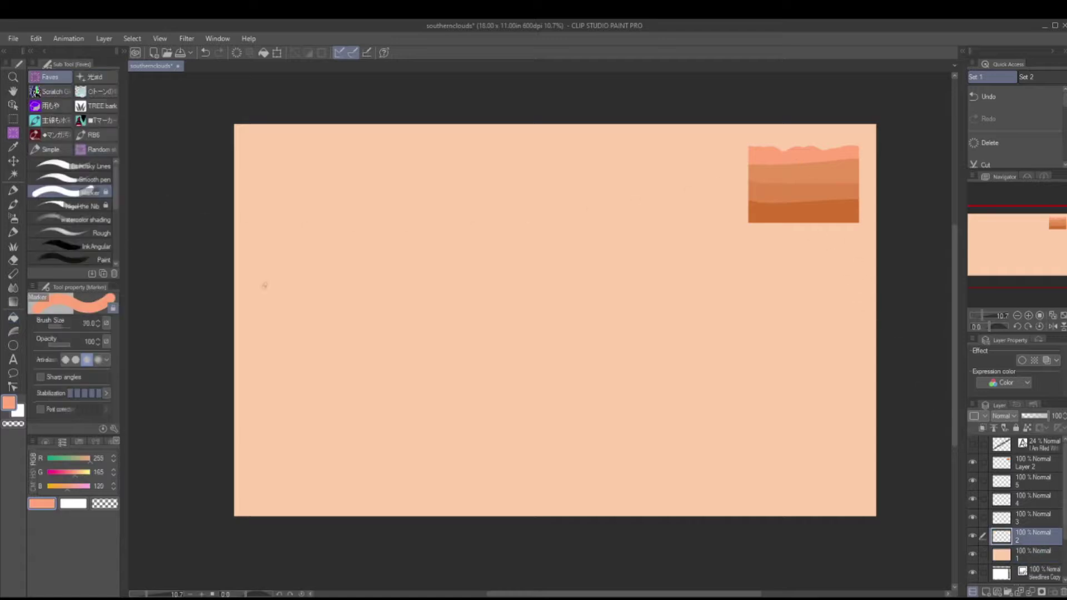
pyautogui.moveTo(234, 322); pyautogui.dragTo(877, 318)
pyautogui.click(13, 317)
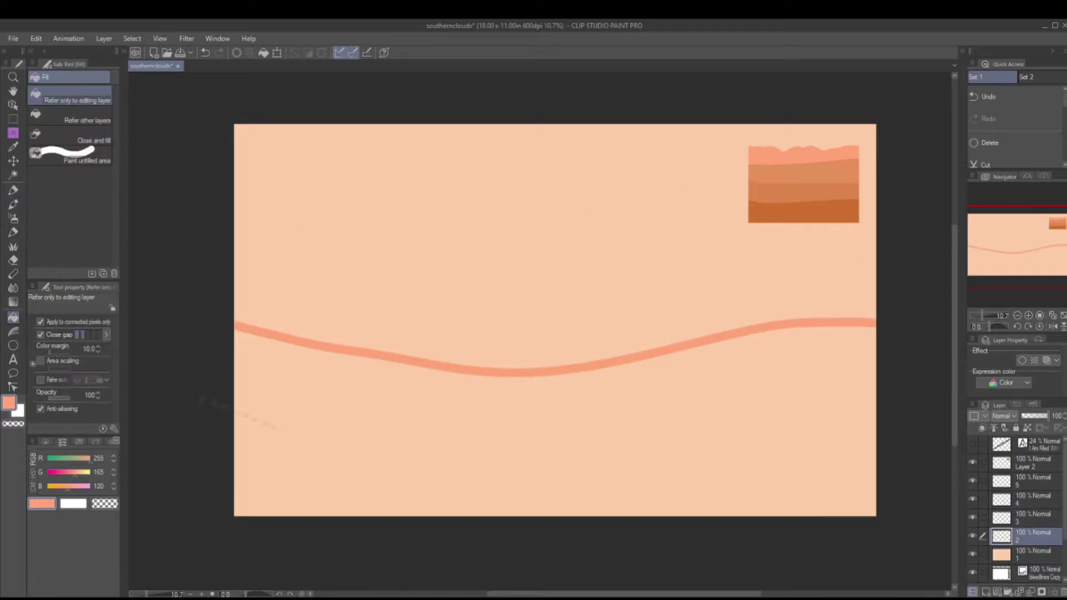
pyautogui.click(250, 416)
# On layer 3, draw a lower dune line across the canvas in RGB 230, 145, 89 and fill the area below it
pyautogui.click(1032, 517)
pyautogui.click(13, 190)
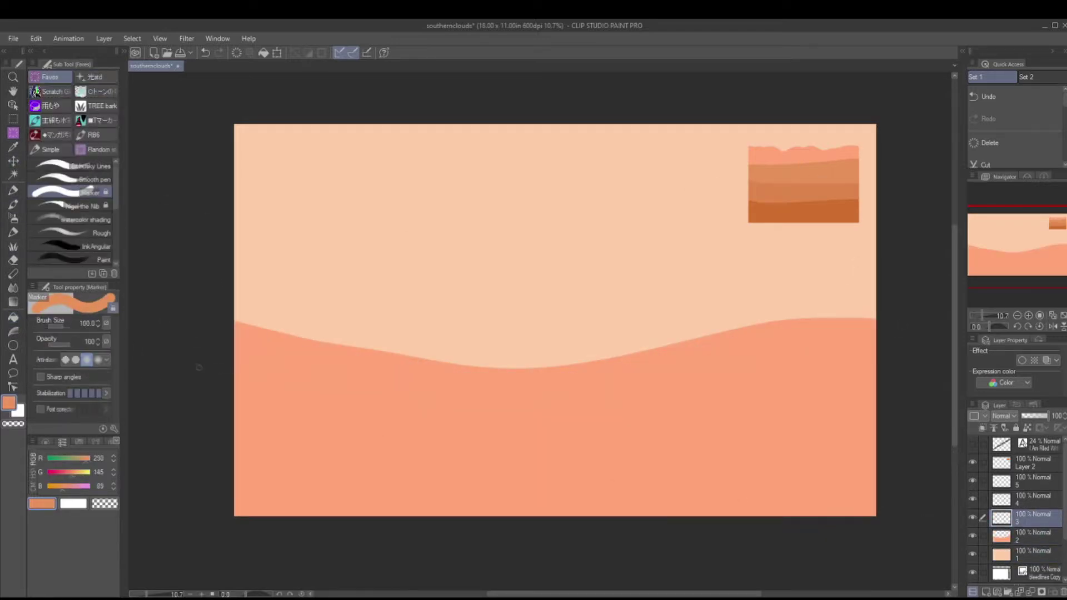
pyautogui.moveTo(234, 369); pyautogui.dragTo(877, 384)
pyautogui.press('g')
pyautogui.click(556, 445)
# On layer 4, draw a wavy dune below the previous one in RGB 220, 134, 77 and fill the area beneath
pyautogui.click(1032, 499)
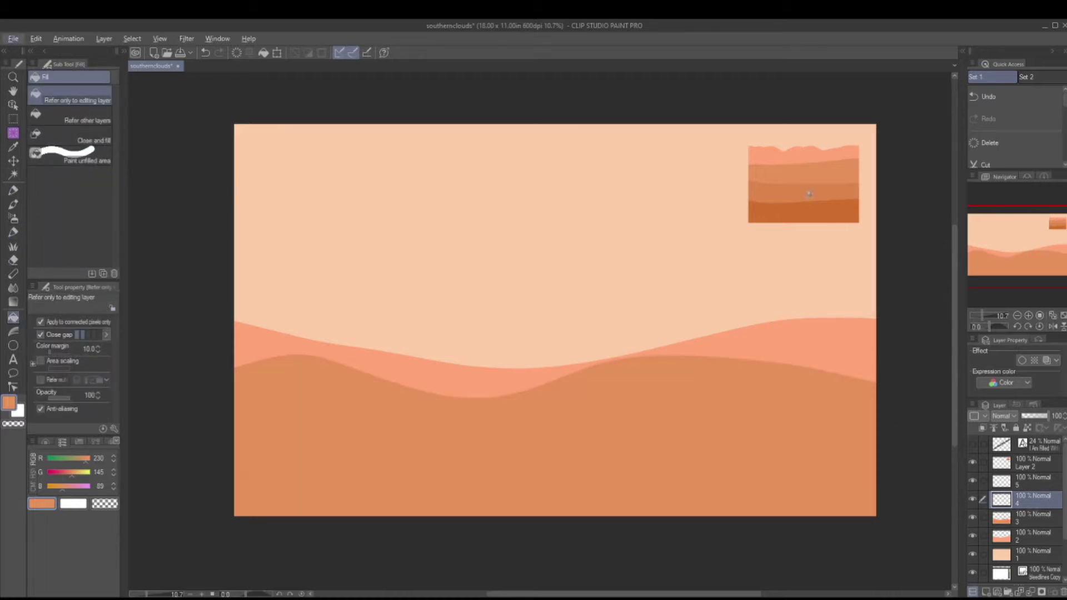
pyautogui.press('p')
pyautogui.moveTo(234, 389)
pyautogui.mouseDown()
pyautogui.moveTo(877, 433)
pyautogui.moveTo(778, 420)
pyautogui.moveTo(877, 422)
pyautogui.mouseUp()
pyautogui.hotkey('ctrl', 'z')
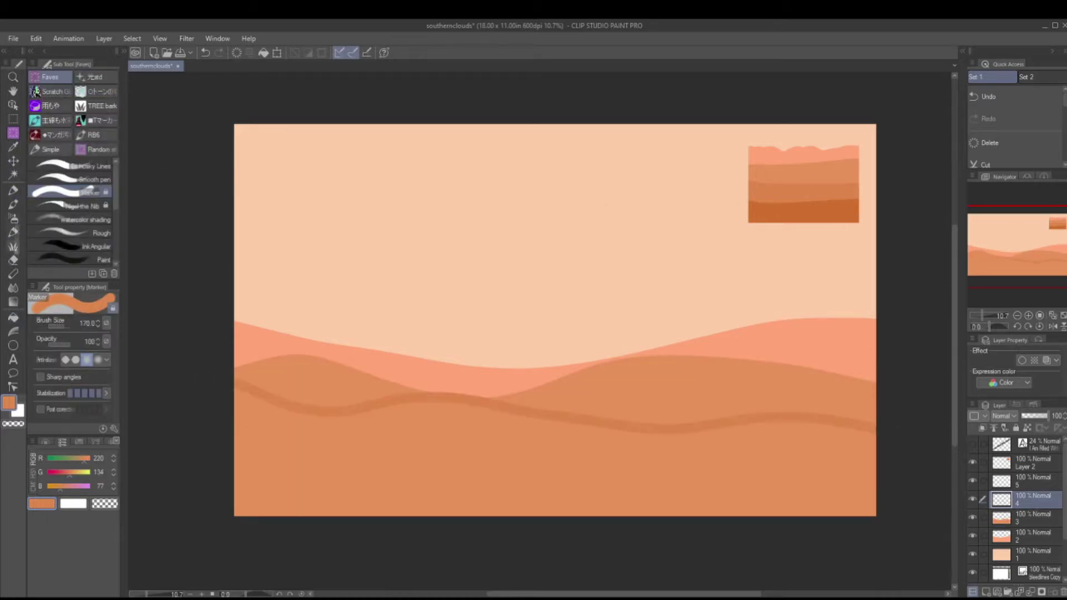
pyautogui.click(13, 318)
pyautogui.click(556, 473)
# On layer 5, draw the foreground dune line in dark orange, RGB 208, 112, 47, and fill the ground below
pyautogui.click(1032, 481)
pyautogui.press('p')
pyautogui.moveTo(234, 427)
pyautogui.mouseDown()
pyautogui.moveTo(483, 459)
pyautogui.moveTo(877, 432)
pyautogui.mouseUp()
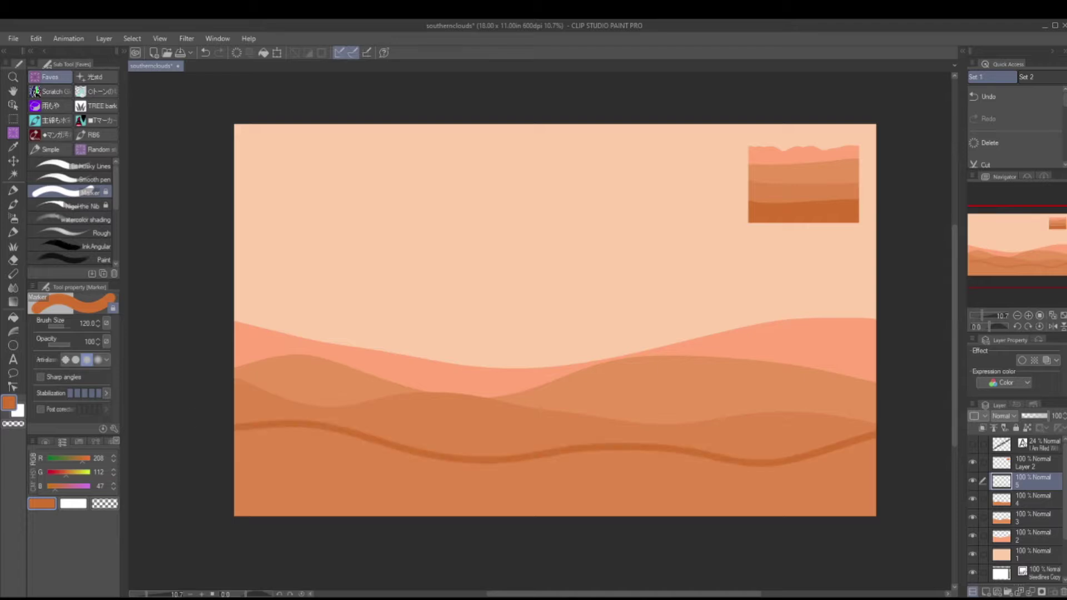
pyautogui.press('g')
pyautogui.click(556, 478)
# On a new layer above layer 5, paint a dark orange saguaro cactus with two raised arms on the foreground dune's left side
pyautogui.press('p')
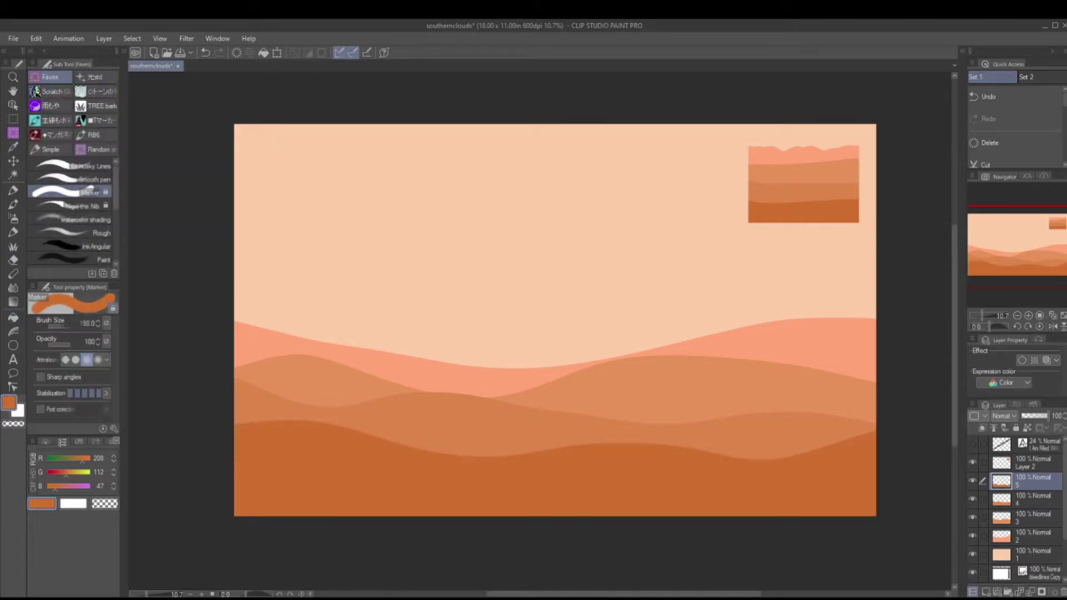
pyautogui.hotkey('ctrl', 'shift', 'n')
pyautogui.moveTo(314, 425)
pyautogui.mouseDown()
pyautogui.moveTo(342, 297)
pyautogui.moveTo(355, 425)
pyautogui.moveTo(319, 351)
pyautogui.moveTo(274, 305)
pyautogui.moveTo(281, 311)
pyautogui.mouseUp()
pyautogui.press('[')
pyautogui.moveTo(362, 367)
pyautogui.mouseDown()
pyautogui.moveTo(382, 337)
pyautogui.moveTo(361, 366)
pyautogui.mouseUp()
# Paint a small round cactus with leaves on top near the foreground dune's right end, using a smaller Marker
pyautogui.press('[')
pyautogui.press('[')
pyautogui.press('[')
pyautogui.moveTo(809, 448)
pyautogui.mouseDown()
pyautogui.moveTo(789, 431)
pyautogui.moveTo(811, 425)
pyautogui.moveTo(778, 416)
pyautogui.moveTo(825, 401)
pyautogui.mouseUp()
pyautogui.press('[')
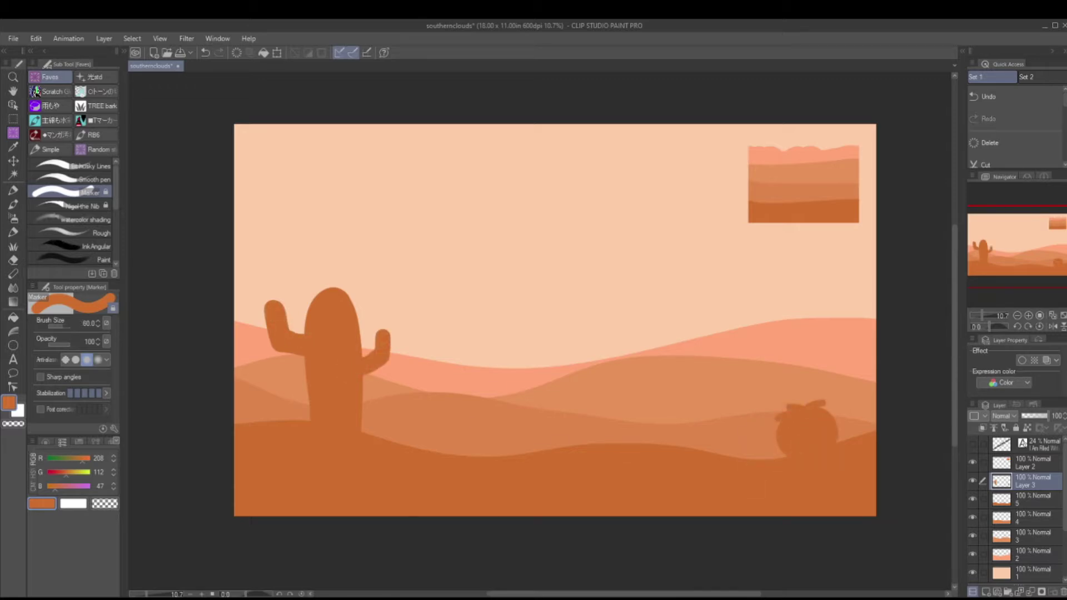
pyautogui.press(']')
pyautogui.moveTo(442, 405); pyautogui.dragTo(442, 451)
pyautogui.hotkey('ctrl', 'z')
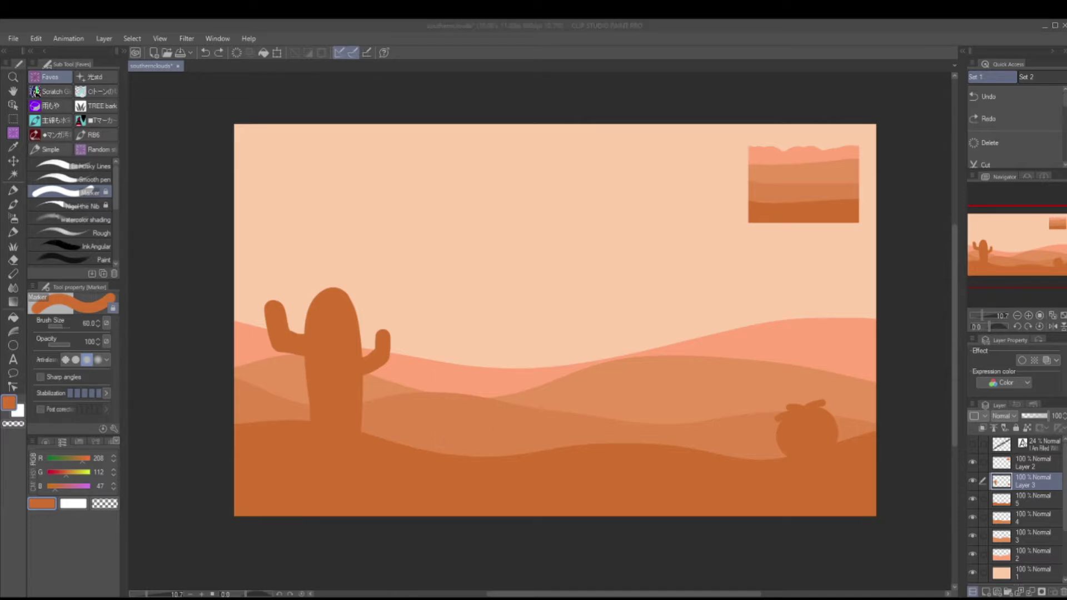
pyautogui.click(459, 428)
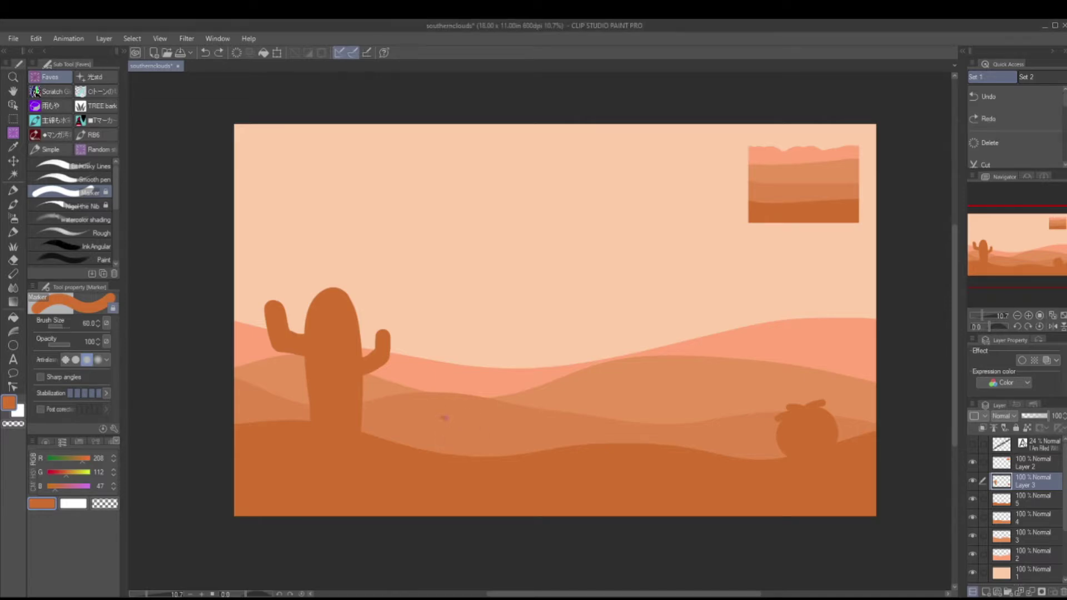
# Scribble a round tumbleweed on the foreground dune just right of the large cactus with the Marker at size 50
pyautogui.press('[')
pyautogui.moveTo(436, 412)
pyautogui.mouseDown()
pyautogui.moveTo(440, 448)
pyautogui.moveTo(487, 436)
pyautogui.moveTo(484, 452)
pyautogui.mouseUp()
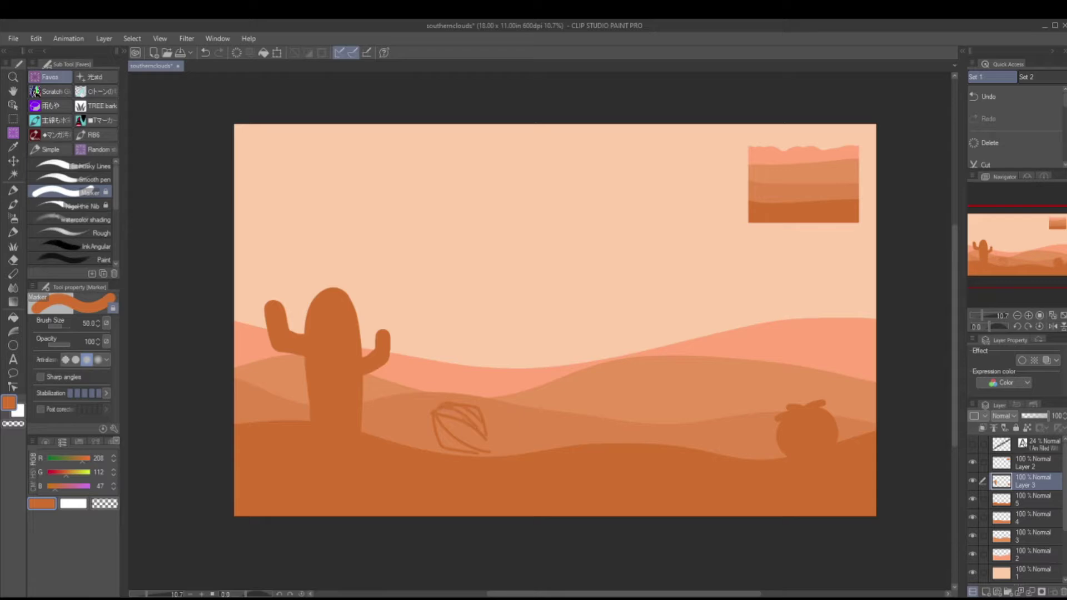
pyautogui.moveTo(437, 410); pyautogui.dragTo(437, 442)
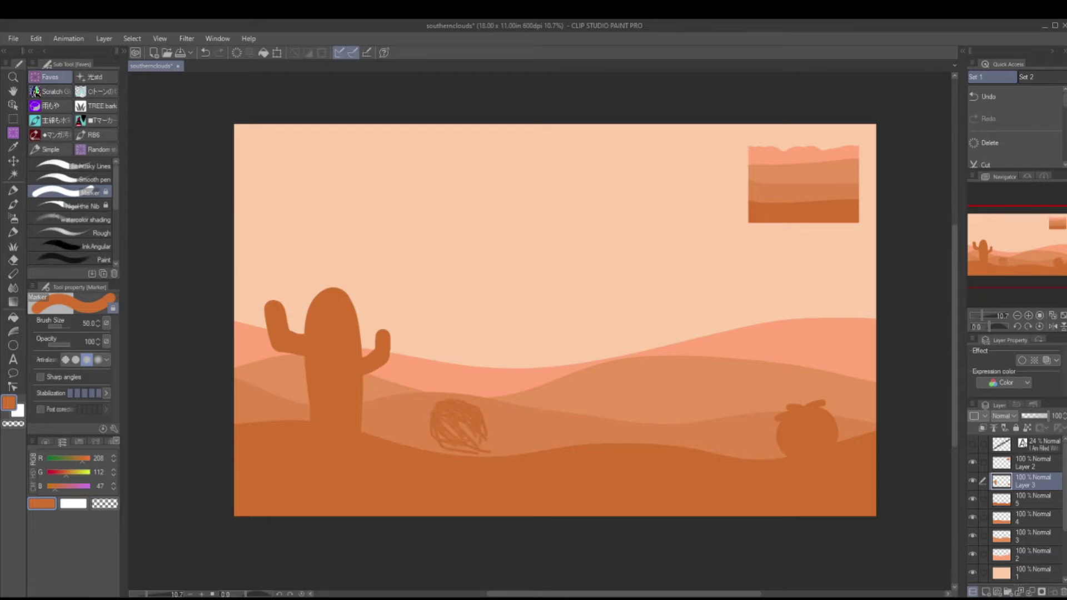
pyautogui.moveTo(439, 396)
pyautogui.mouseDown()
pyautogui.moveTo(473, 431)
pyautogui.moveTo(445, 440)
pyautogui.mouseUp()
# Add loose outer strands to the tumbleweed with the Nigel the Nib brush at size 120, and hide the colour swatch layer
pyautogui.click(72, 206)
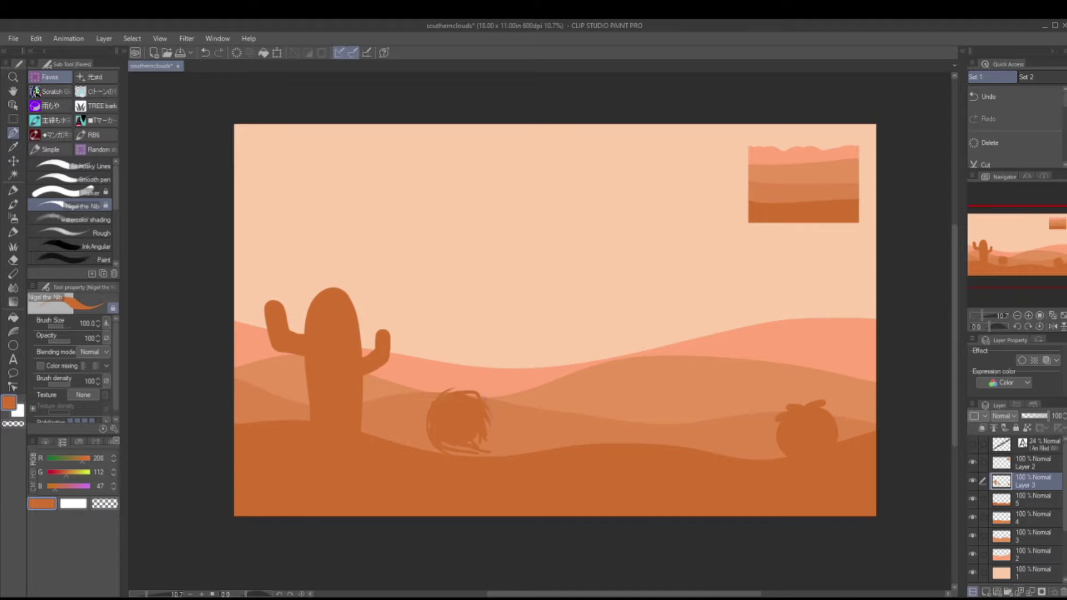
pyautogui.hotkey('ctrl', 'z')
pyautogui.press(']')
pyautogui.moveTo(459, 392)
pyautogui.mouseDown()
pyautogui.moveTo(500, 403)
pyautogui.moveTo(496, 416)
pyautogui.mouseUp()
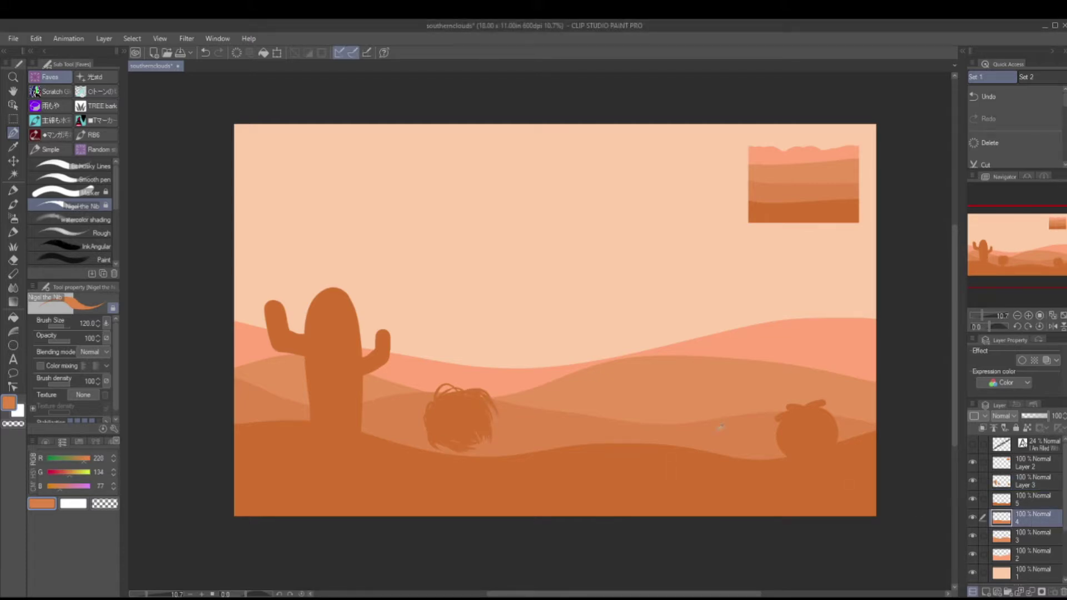
pyautogui.click(973, 462)
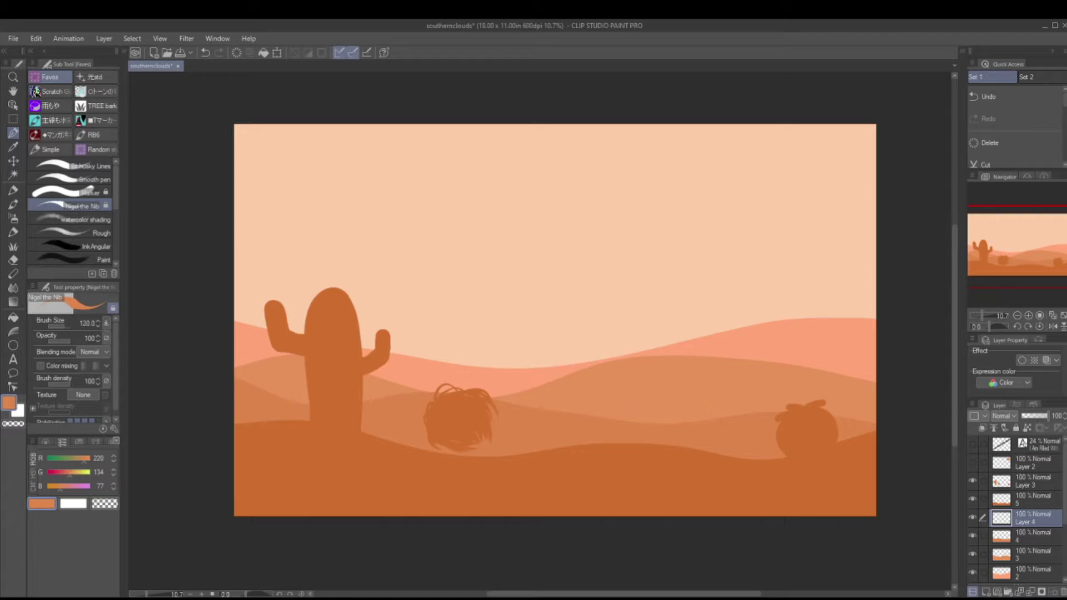
# Paint a branching tree with filled foliage clumps on the dune behind the round cactus in RGB 220, 134, 77
pyautogui.moveTo(701, 363); pyautogui.dragTo(701, 334)
pyautogui.press('[')
pyautogui.moveTo(708, 318)
pyautogui.mouseDown()
pyautogui.moveTo(683, 307)
pyautogui.moveTo(699, 333)
pyautogui.moveTo(659, 315)
pyautogui.moveTo(745, 335)
pyautogui.moveTo(716, 304)
pyautogui.mouseUp()
pyautogui.press('g')
pyautogui.click(686, 322)
pyautogui.press('p')
pyautogui.press('[')
pyautogui.press('[')
pyautogui.press('[')
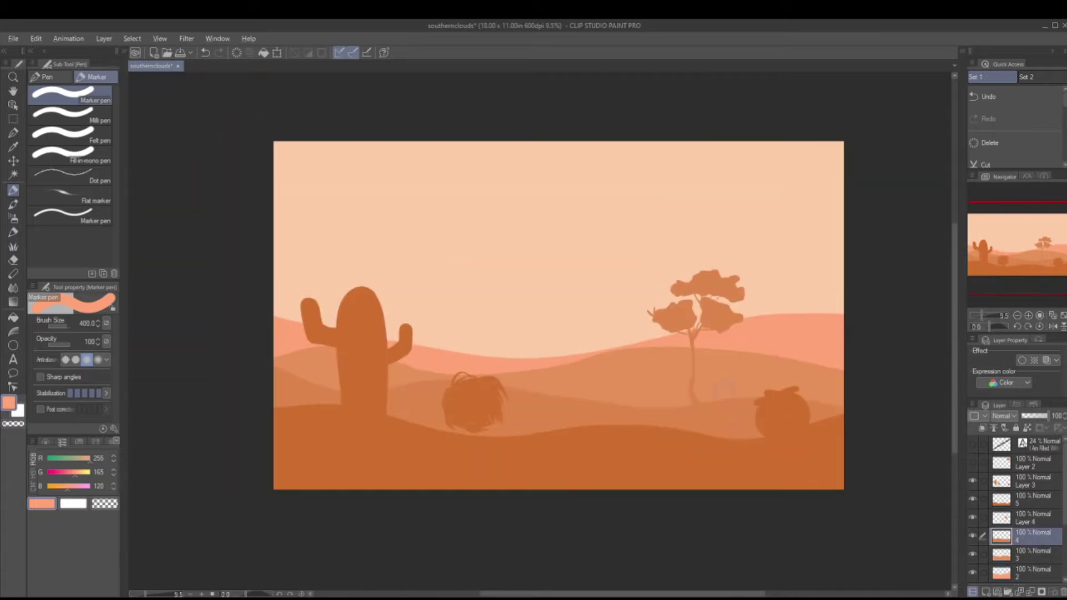
# Place the Broken Symmetry label template layer above the artwork and set its blending mode to Multiply
pyautogui.click(13, 133)
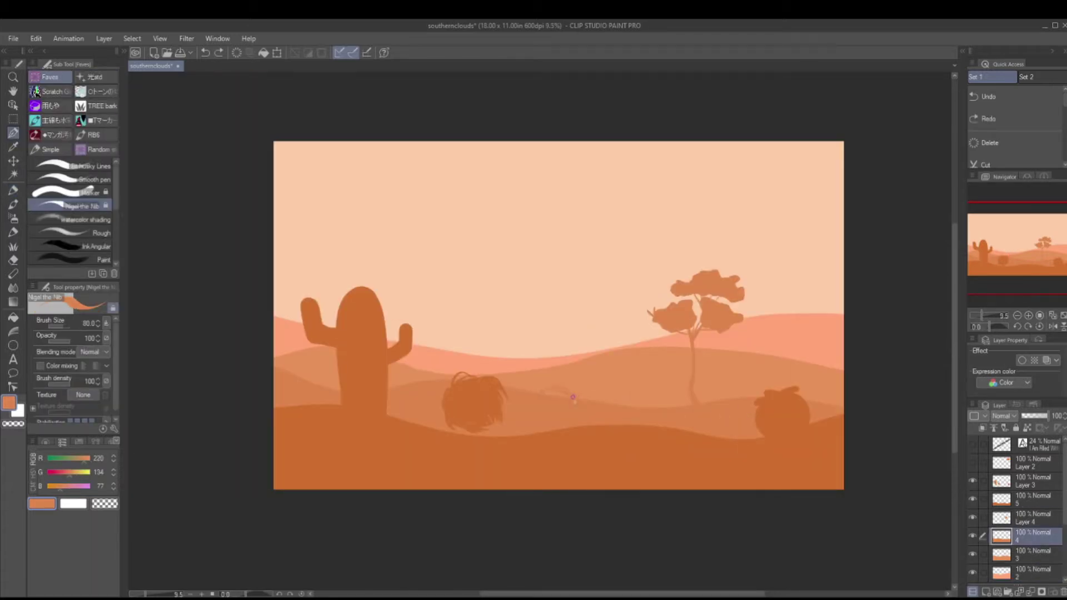
pyautogui.click(1028, 517)
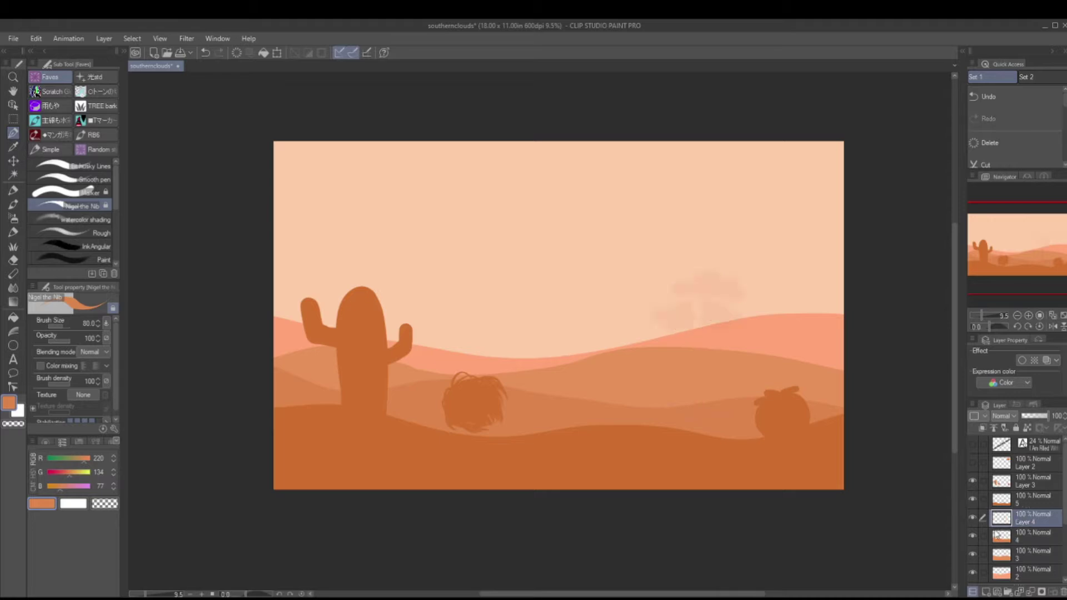
pyautogui.hotkey('ctrl', 'v')
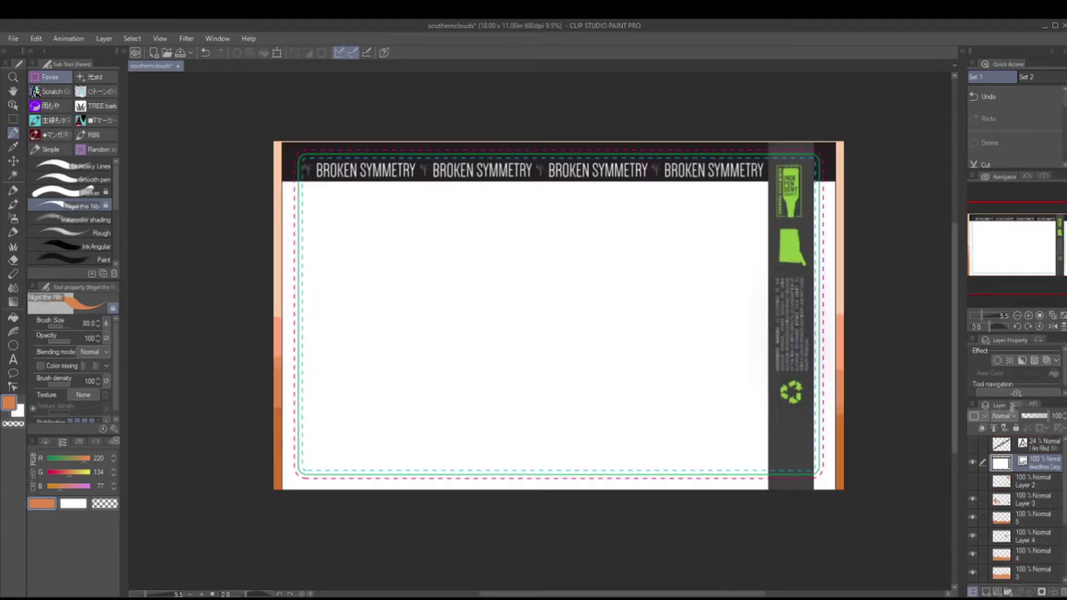
pyautogui.scroll(-2, 1023, 500)
# Lasso the round cactus on Layer 3, move it left clear of the label's dark side strip, and hide the template
pyautogui.click(1033, 455)
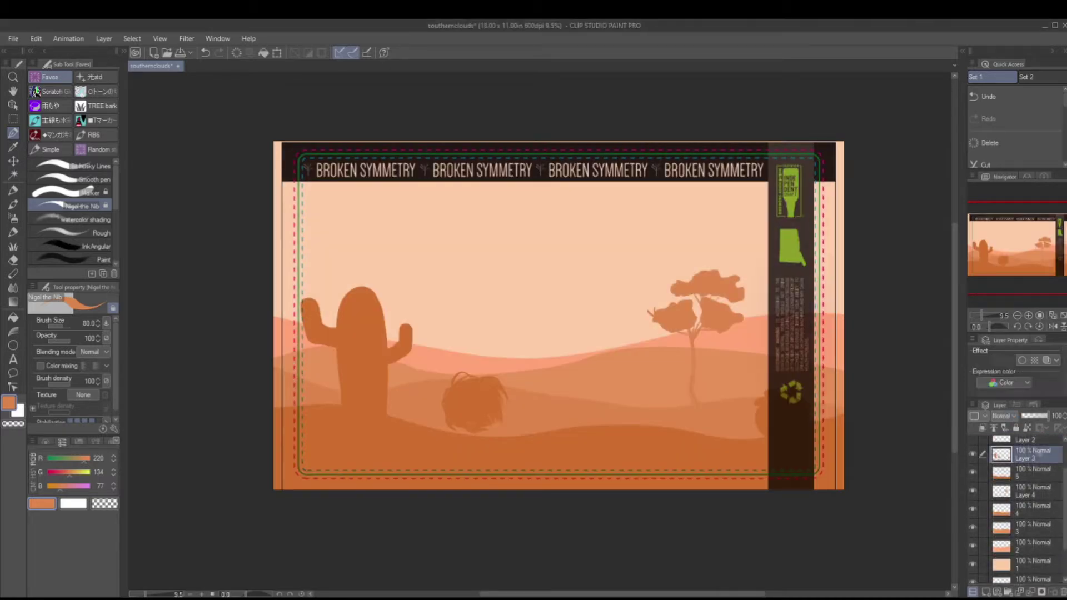
pyautogui.press('m')
pyautogui.moveTo(789, 369); pyautogui.dragTo(778, 372)
pyautogui.hotkey('ctrl', 't')
pyautogui.moveTo(784, 411); pyautogui.dragTo(734, 414)
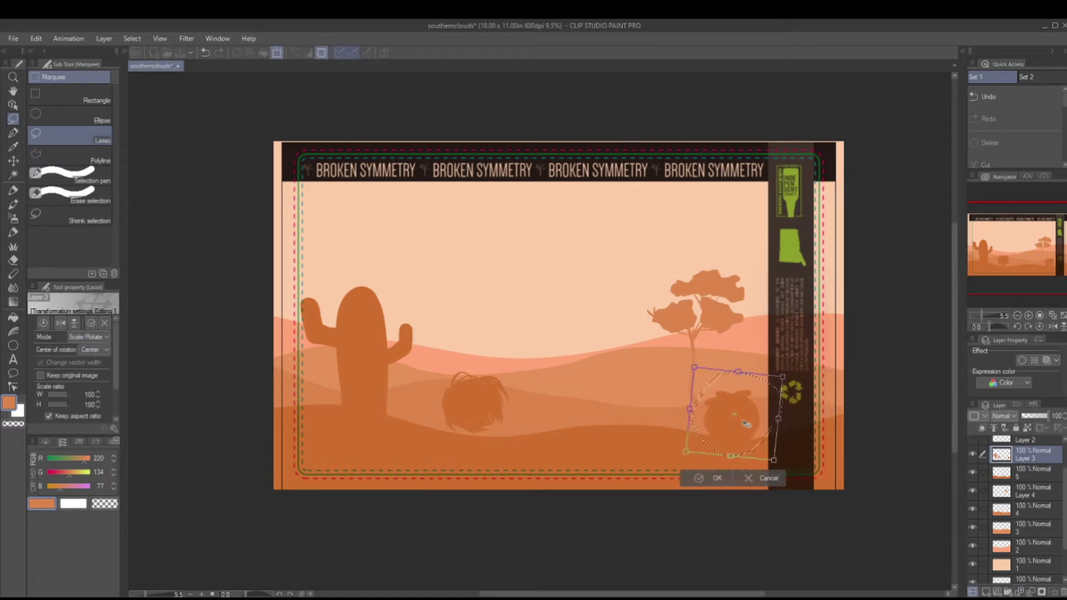
pyautogui.click(714, 477)
pyautogui.hotkey('ctrl', 'd')
pyautogui.click(972, 439)
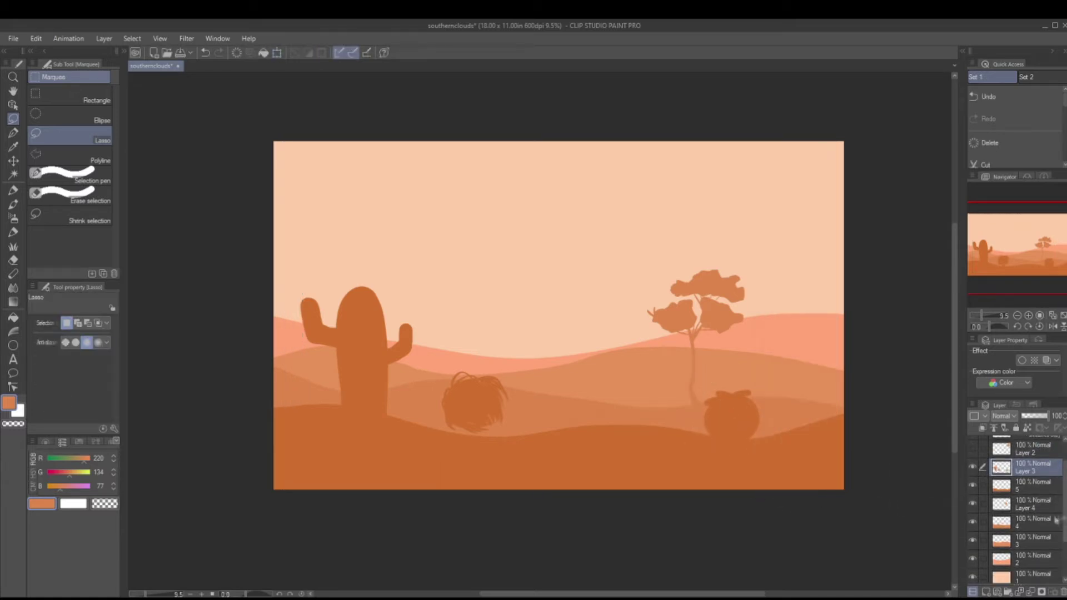
# Paint two small spiky shrubs on the middle dunes with Nigel the Nib at size 100, and remove the tree from Layer 4
pyautogui.press('p')
pyautogui.click(1025, 504)
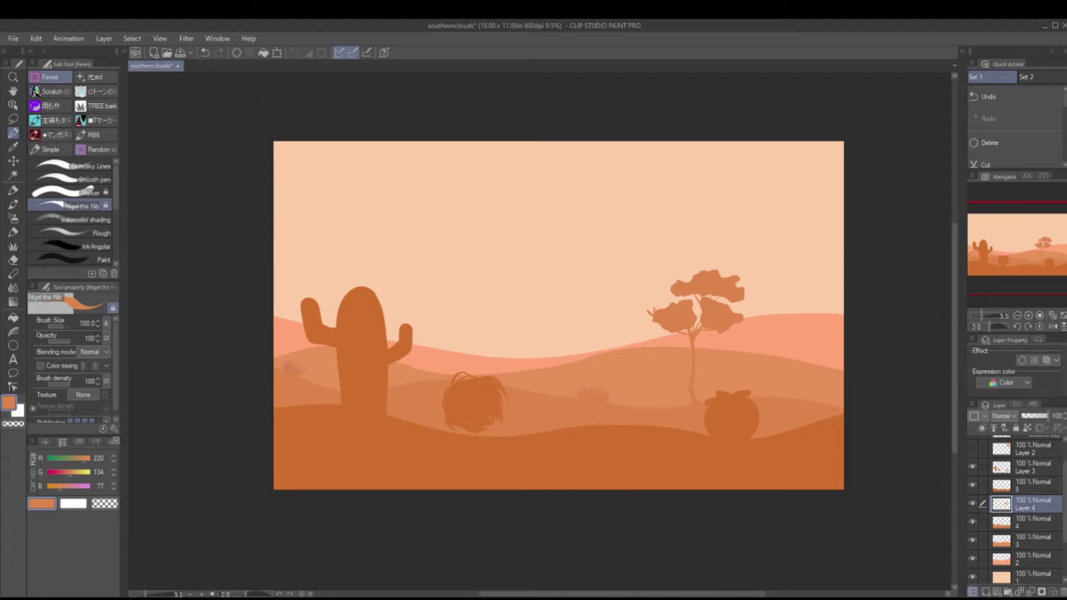
pyautogui.hotkey('ctrl', 'z')
# Paint a second saguaro with two raised arms on Layer 4 behind the round cactus, using the Marker at size 250 for the trunk
pyautogui.press('p')
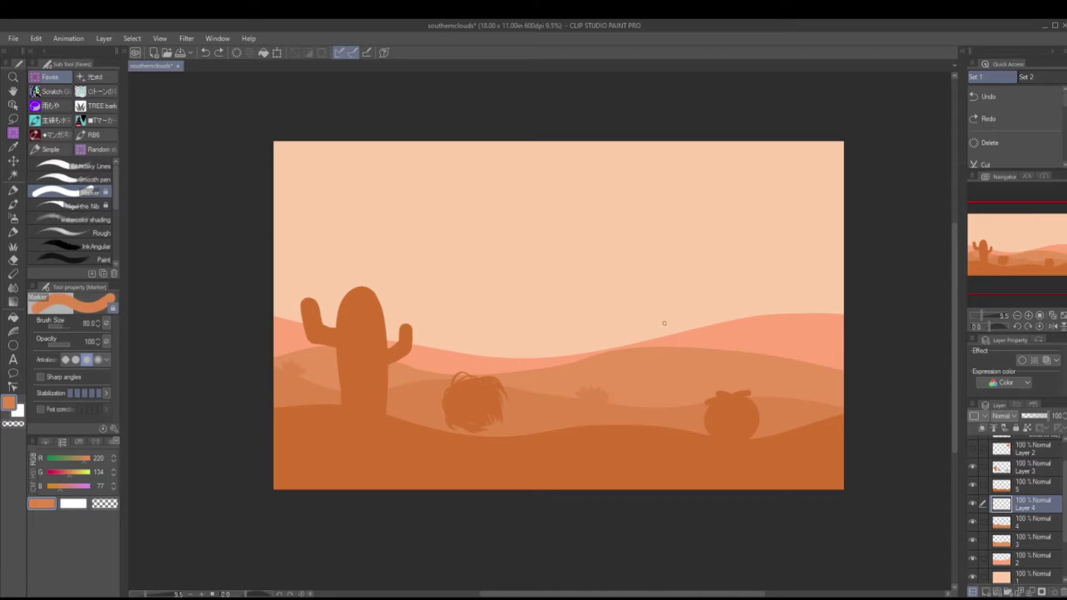
pyautogui.moveTo(664, 308)
pyautogui.mouseDown()
pyautogui.moveTo(660, 406)
pyautogui.moveTo(678, 388)
pyautogui.moveTo(650, 406)
pyautogui.mouseUp()
pyautogui.hotkey('ctrl', 'z')
pyautogui.press(']')
pyautogui.press(']')
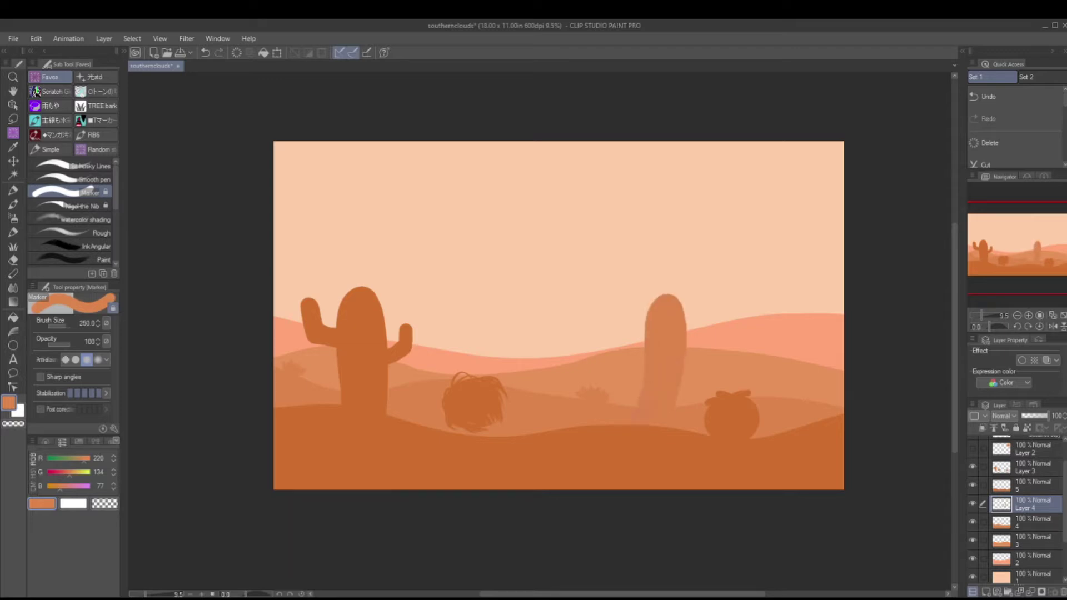
pyautogui.moveTo(647, 341)
pyautogui.mouseDown()
pyautogui.moveTo(625, 339)
pyautogui.moveTo(627, 318)
pyautogui.moveTo(621, 344)
pyautogui.mouseUp()
pyautogui.press('[')
pyautogui.moveTo(685, 333)
pyautogui.mouseDown()
pyautogui.moveTo(707, 297)
pyautogui.moveTo(701, 335)
pyautogui.mouseUp()
pyautogui.hotkey('ctrl', 'z')
pyautogui.press('[')
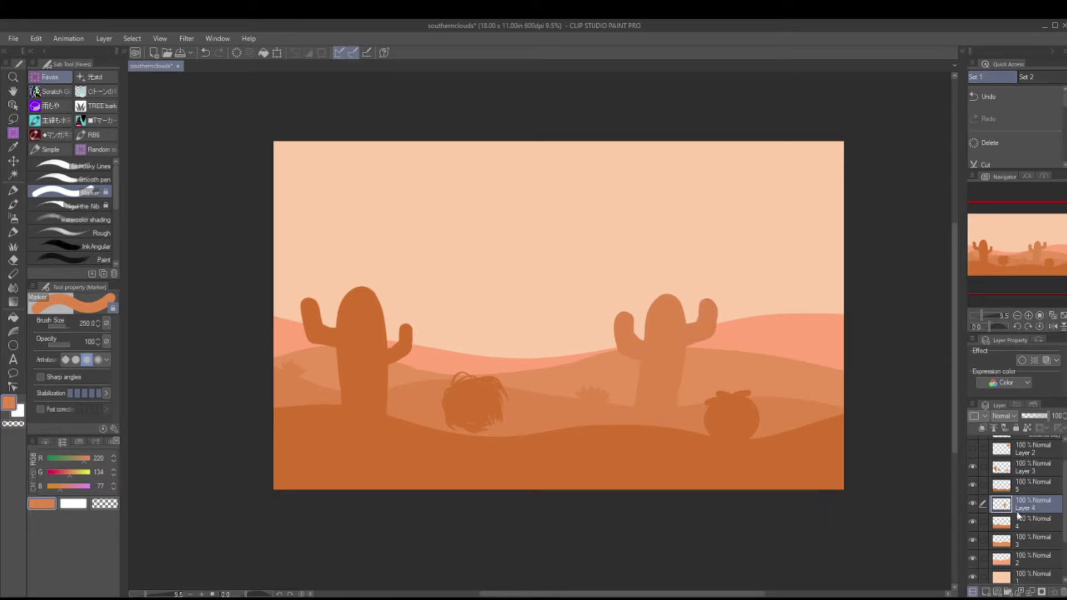
# On a new layer above layer 2, outline and fill a stepped salmon mesa at the canvas's left edge, using RGB 255, 165, 120
pyautogui.click(1033, 558)
pyautogui.hotkey('ctrl', 'shift', 'n')
pyautogui.keyDown('alt'); pyautogui.click(816, 348); pyautogui.keyUp('alt')
pyautogui.press('[')
pyautogui.press('[')
pyautogui.moveTo(276, 197)
pyautogui.mouseDown()
pyautogui.moveTo(320, 199)
pyautogui.moveTo(352, 251)
pyautogui.moveTo(455, 351)
pyautogui.mouseUp()
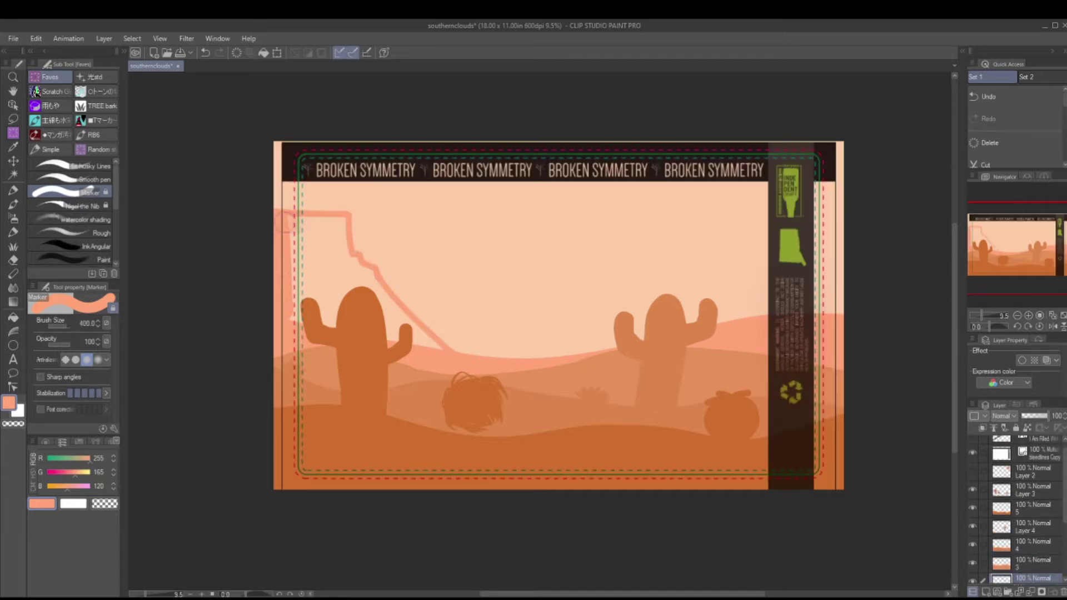
pyautogui.press(']')
pyautogui.moveTo(284, 222)
pyautogui.mouseDown()
pyautogui.moveTo(337, 232)
pyautogui.moveTo(343, 257)
pyautogui.moveTo(380, 301)
pyautogui.moveTo(378, 324)
pyautogui.mouseUp()
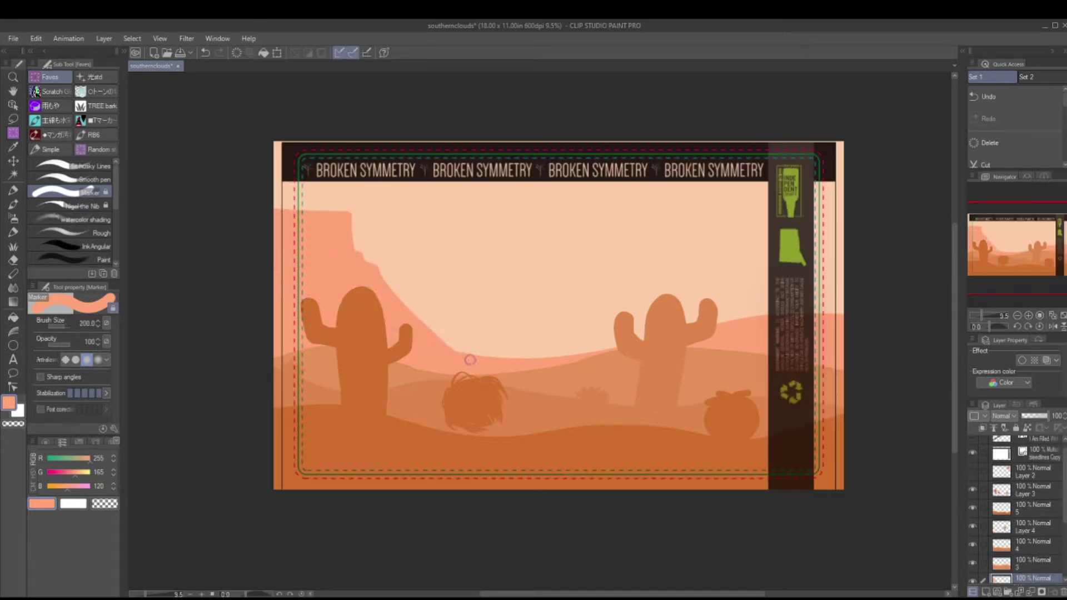
pyautogui.hotkey('ctrl', 'z')
# Outline a second salmon mesa from the canvas's right edge down to the central dune with the Marker at size 120
pyautogui.press('[')
pyautogui.press('[')
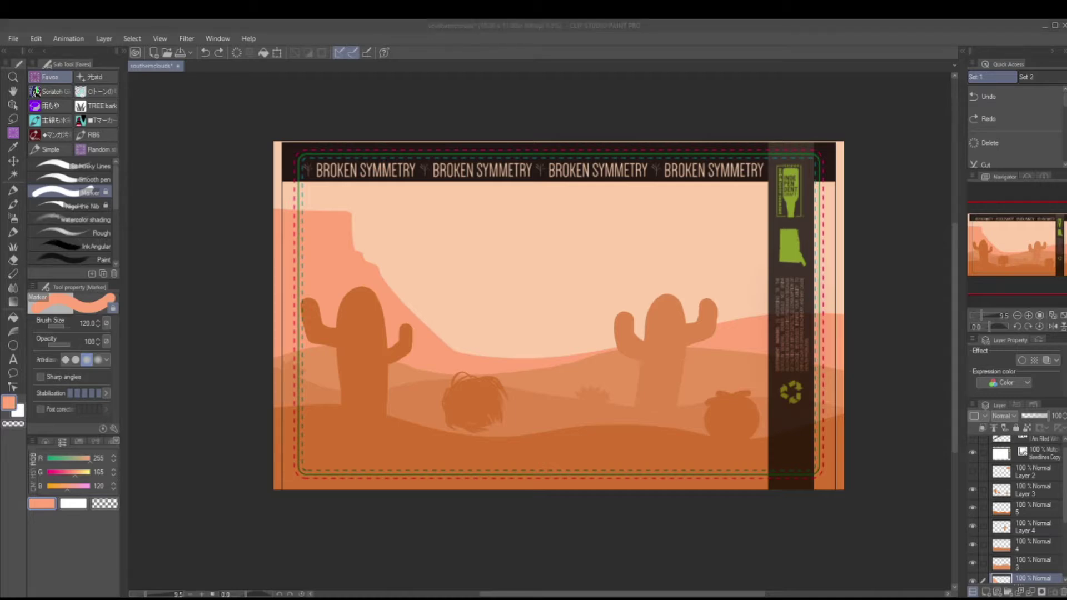
pyautogui.click(749, 315)
pyautogui.moveTo(845, 230)
pyautogui.mouseDown()
pyautogui.moveTo(730, 234)
pyautogui.moveTo(606, 287)
pyautogui.moveTo(597, 312)
pyautogui.moveTo(540, 359)
pyautogui.mouseUp()
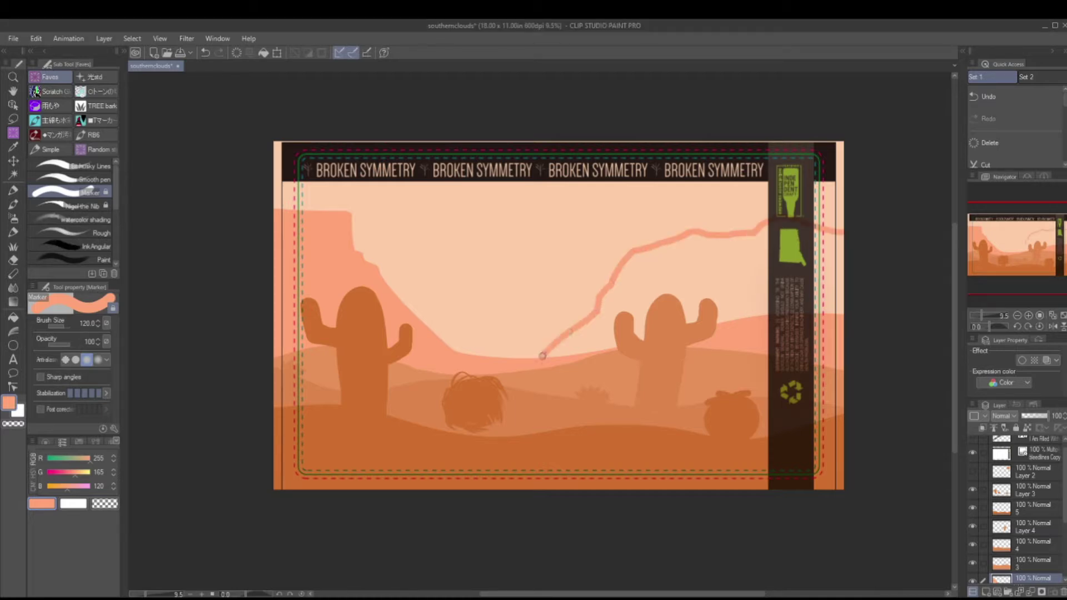
# Fill in the right-hand mesa with salmon strokes using a much larger Marker
pyautogui.press(']')
pyautogui.press(']')
pyautogui.press(']')
pyautogui.press(']')
pyautogui.press(']')
pyautogui.press(']')
pyautogui.press(']')
pyautogui.press(']')
pyautogui.press(']')
pyautogui.moveTo(847, 232)
pyautogui.mouseDown()
pyautogui.moveTo(703, 251)
pyautogui.moveTo(559, 353)
pyautogui.mouseUp()
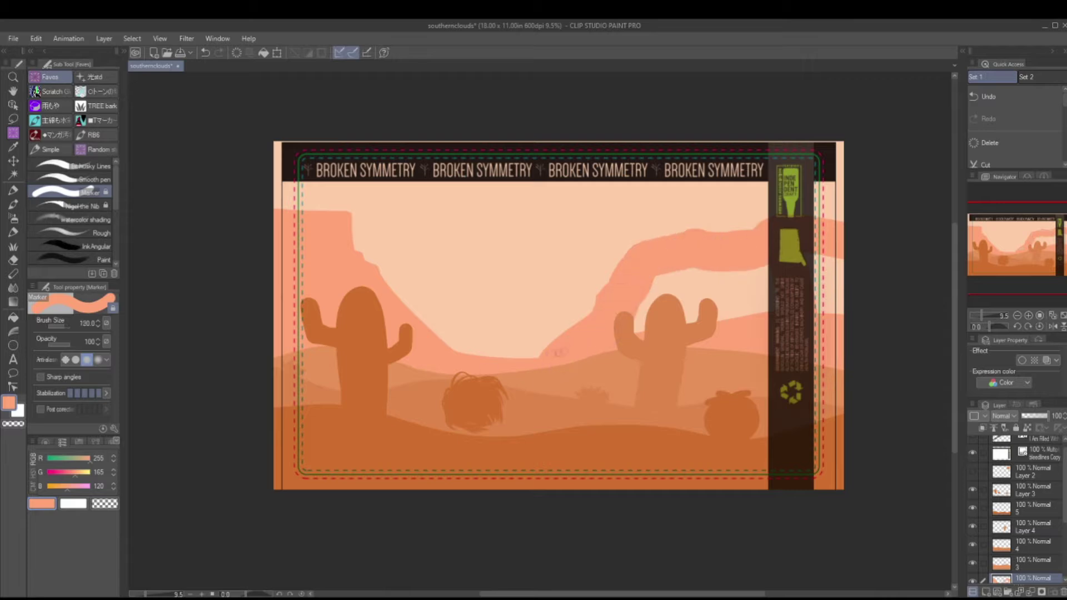
pyautogui.press(']')
pyautogui.press(']')
pyautogui.press(']')
pyautogui.press(']')
pyautogui.press(']')
pyautogui.moveTo(831, 273); pyautogui.dragTo(671, 290)
# Erase a rounded opening beneath the top edge of the right-hand mesa with the Rough eraser, enlarging it to size 500 for the interior
pyautogui.press('e')
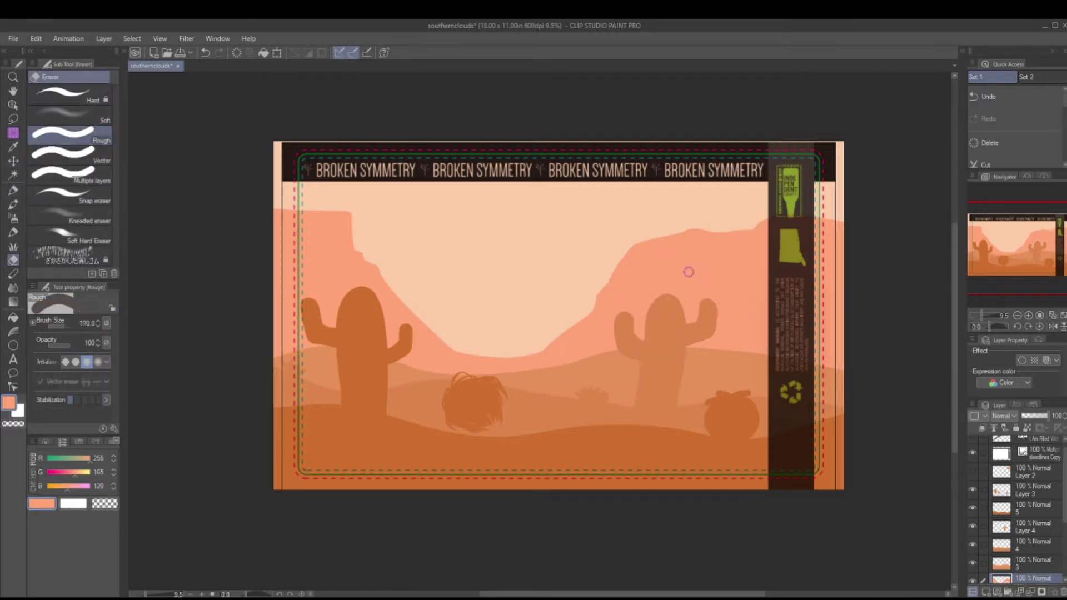
pyautogui.hotkey('ctrl', 'z')
pyautogui.moveTo(767, 255)
pyautogui.mouseDown()
pyautogui.moveTo(672, 274)
pyautogui.moveTo(653, 290)
pyautogui.moveTo(664, 273)
pyautogui.moveTo(695, 314)
pyautogui.moveTo(773, 285)
pyautogui.mouseUp()
pyautogui.hotkey('ctrl', 'z')
pyautogui.hotkey('ctrl', 'z')
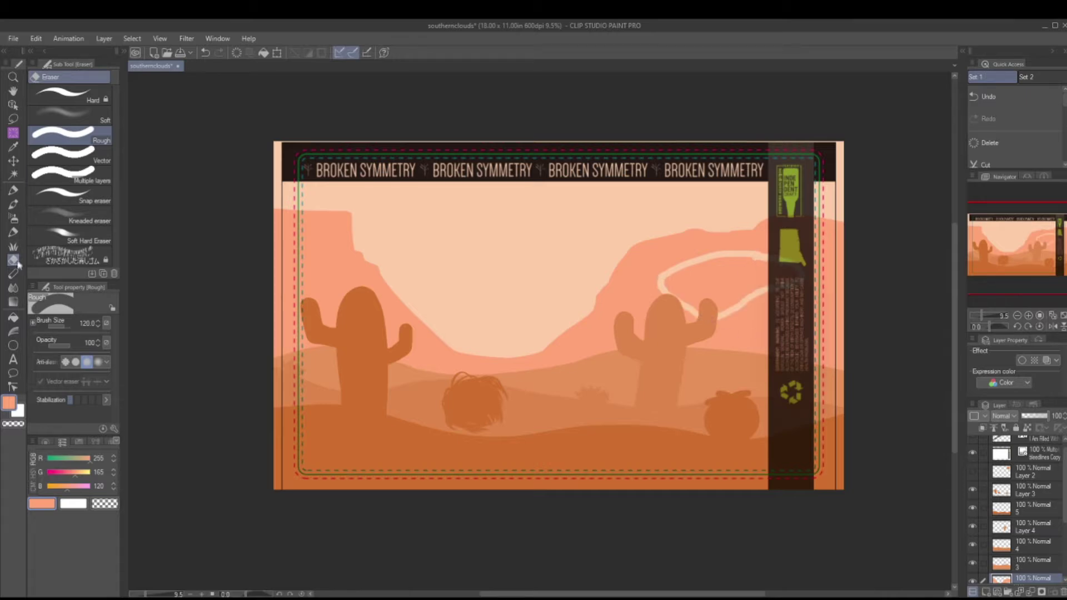
pyautogui.moveTo(667, 292)
pyautogui.mouseDown()
pyautogui.moveTo(706, 278)
pyautogui.moveTo(698, 306)
pyautogui.moveTo(679, 288)
pyautogui.mouseUp()
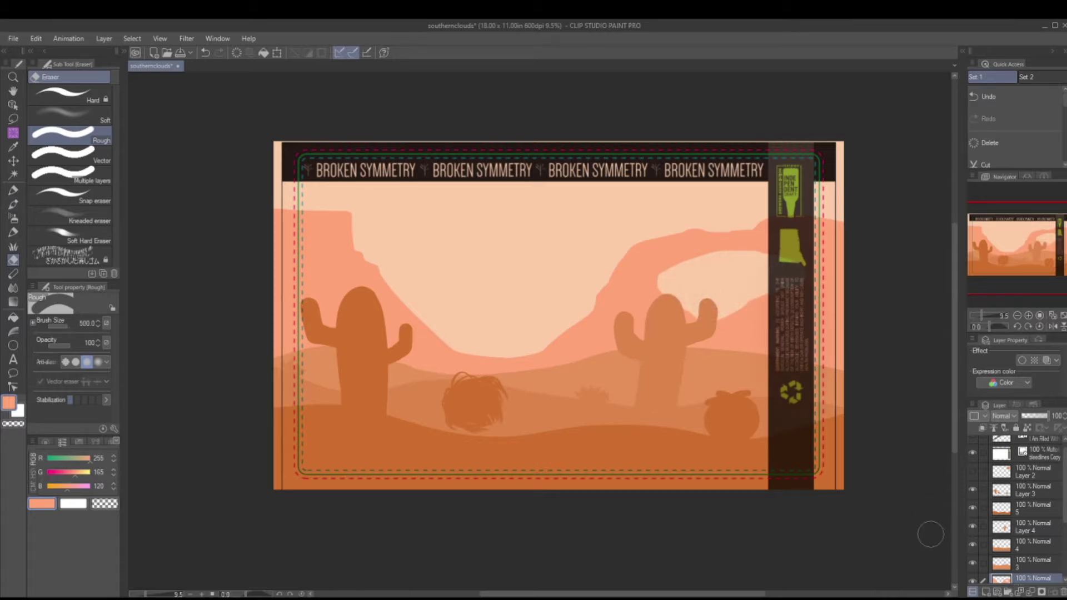
# On a new layer above layer 3, paint a small rock mound and outline a natural arch in the sampled dune colour with the Marker
pyautogui.click(1034, 563)
pyautogui.keyDown('alt'); pyautogui.click(543, 365); pyautogui.keyUp('alt')
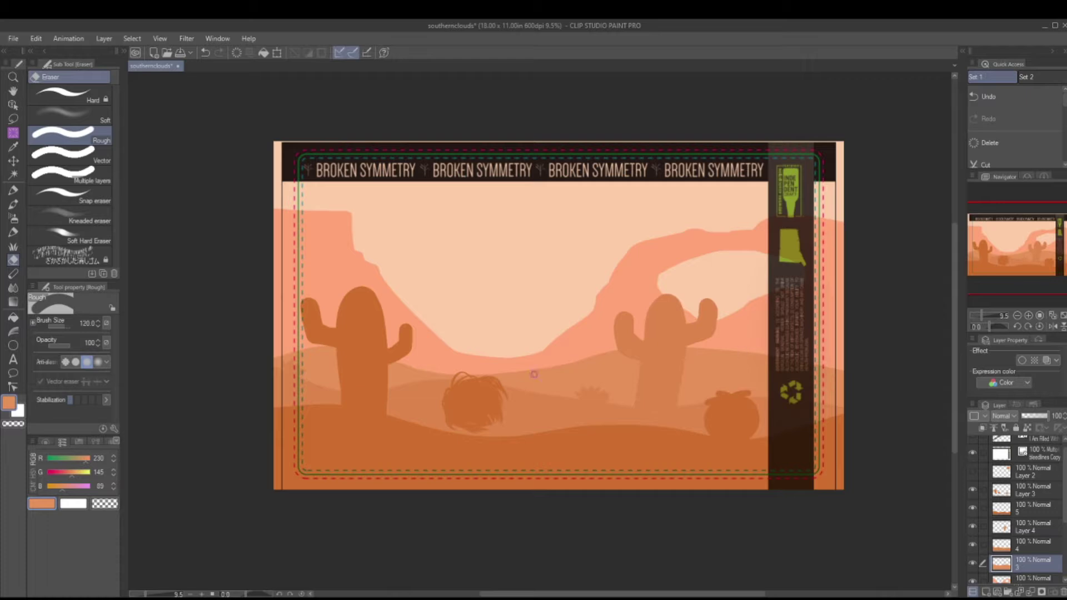
pyautogui.press(']')
pyautogui.press(']')
pyautogui.hotkey('ctrl', 'shift', 'n')
pyautogui.press('b')
pyautogui.moveTo(535, 369)
pyautogui.mouseDown()
pyautogui.moveTo(557, 359)
pyautogui.moveTo(566, 295)
pyautogui.moveTo(595, 259)
pyautogui.moveTo(582, 278)
pyautogui.moveTo(617, 297)
pyautogui.moveTo(627, 320)
pyautogui.moveTo(624, 263)
pyautogui.moveTo(560, 265)
pyautogui.moveTo(537, 308)
pyautogui.mouseUp()
pyautogui.hotkey('ctrl', 'z')
pyautogui.moveTo(566, 255)
pyautogui.mouseDown()
pyautogui.moveTo(537, 315)
pyautogui.moveTo(555, 336)
pyautogui.mouseUp()
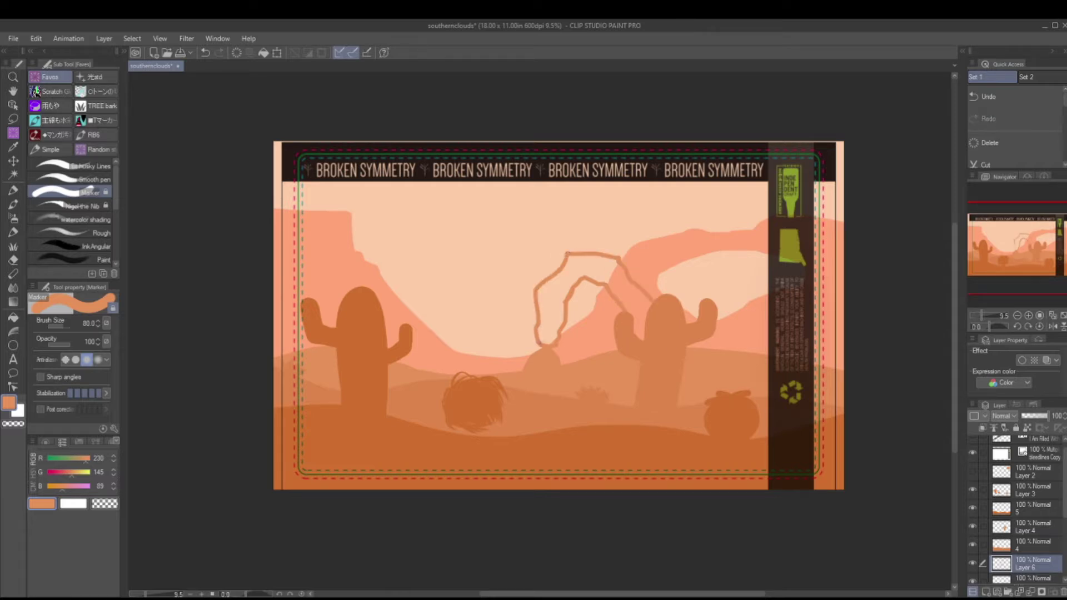
# Select the inside of the arch outline, fill it with the dune colour, and deselect
pyautogui.press(']')
pyautogui.press(']')
pyautogui.press(']')
pyautogui.press(']')
pyautogui.click(13, 175)
pyautogui.click(636, 337)
pyautogui.hotkey('alt', 'BackSpace')
pyautogui.press('p')
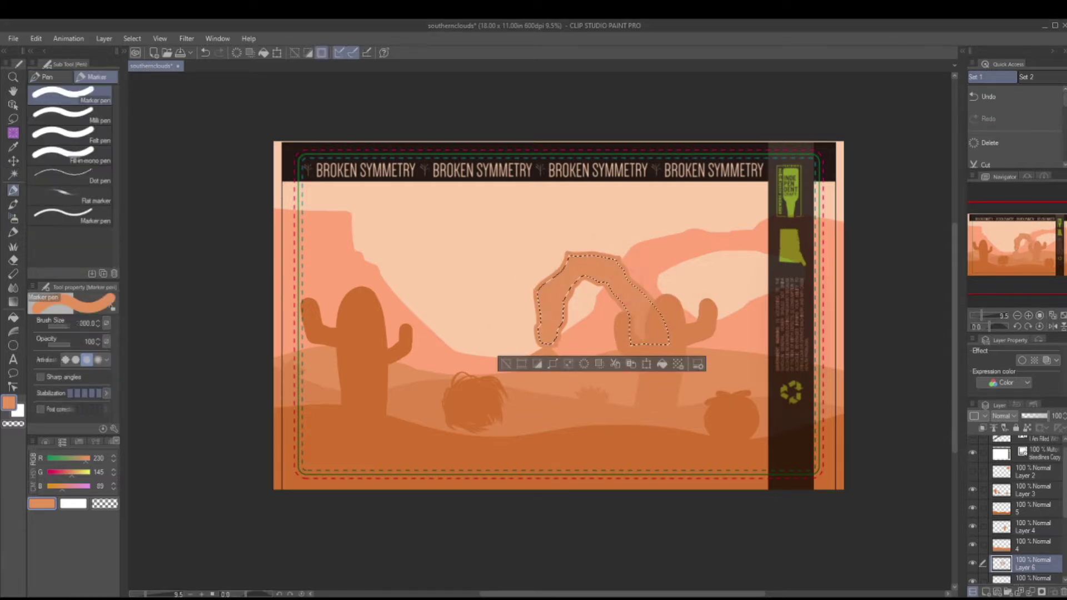
pyautogui.hotkey('ctrl', 'd')
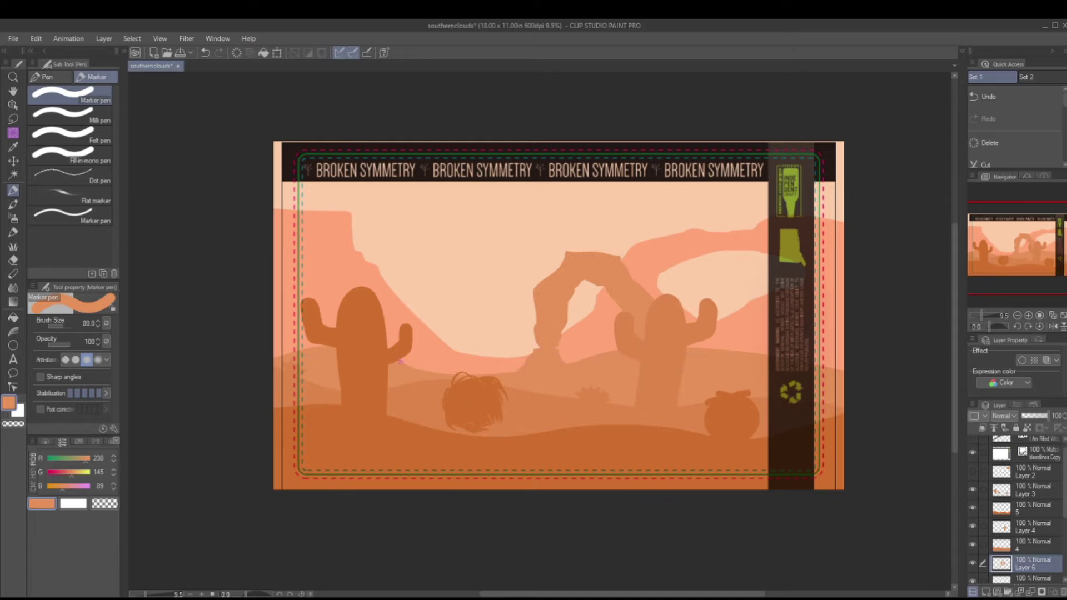
pyautogui.hotkey('ctrl', 'z')
pyautogui.press(']')
pyautogui.press(']')
pyautogui.press(']')
pyautogui.press(']')
pyautogui.press(']')
pyautogui.press(']')
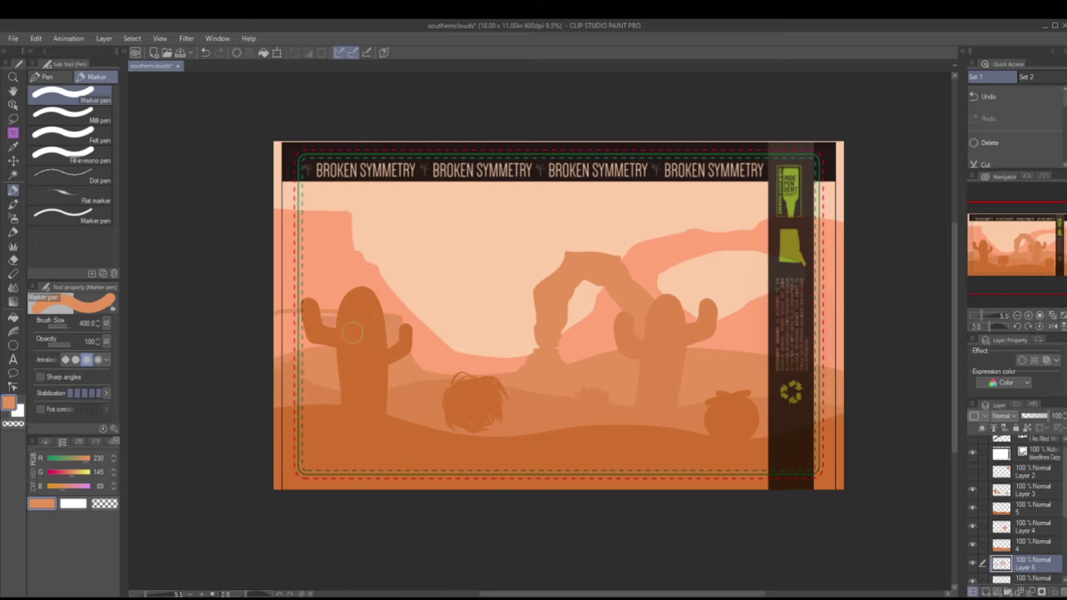
pyautogui.moveTo(317, 300)
pyautogui.mouseDown()
pyautogui.moveTo(400, 284)
pyautogui.moveTo(328, 322)
pyautogui.moveTo(422, 356)
pyautogui.moveTo(389, 334)
pyautogui.mouseUp()
pyautogui.press(']')
pyautogui.press(']')
pyautogui.hotkey('ctrl', 'z')
# Paint a small distant saguaro on Layer 6, just right of the large left cactus, using the Marker pen at size 100
pyautogui.press('[')
pyautogui.press('[')
pyautogui.press('[')
pyautogui.press('[')
pyautogui.press('[')
pyautogui.press('[')
pyautogui.moveTo(424, 369)
pyautogui.mouseDown()
pyautogui.moveTo(429, 335)
pyautogui.moveTo(429, 348)
pyautogui.moveTo(442, 330)
pyautogui.moveTo(435, 344)
pyautogui.moveTo(422, 319)
pyautogui.mouseUp()
pyautogui.hotkey('ctrl', 'z')
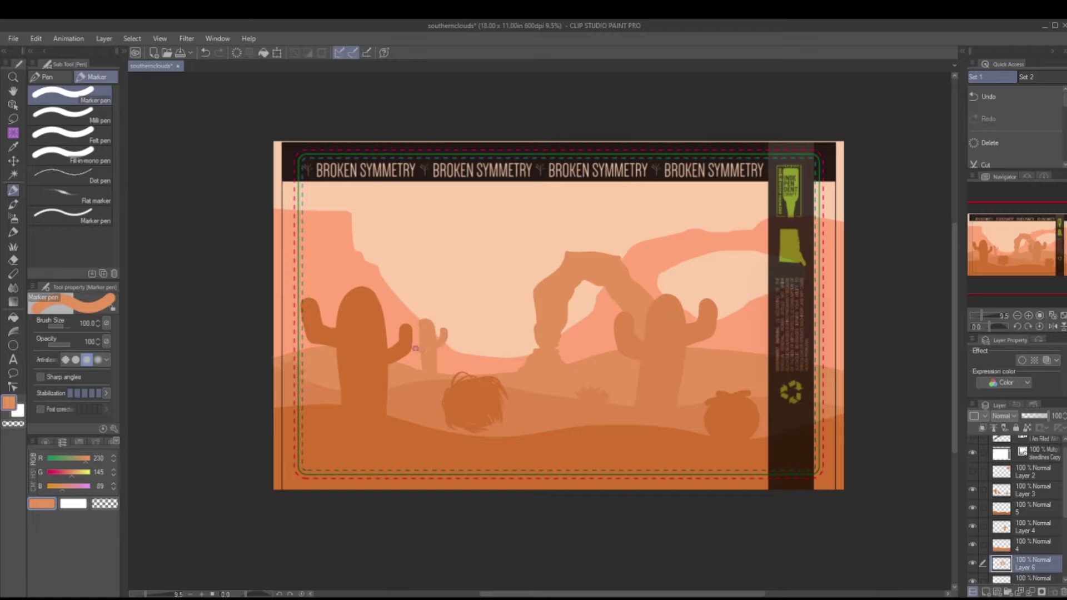
# On a new layer directly above layer 1, paint a pale cloud beside the left mesa's top using RGB 252, 228, 210
pyautogui.hotkey('ctrl', 'shift', 'n')
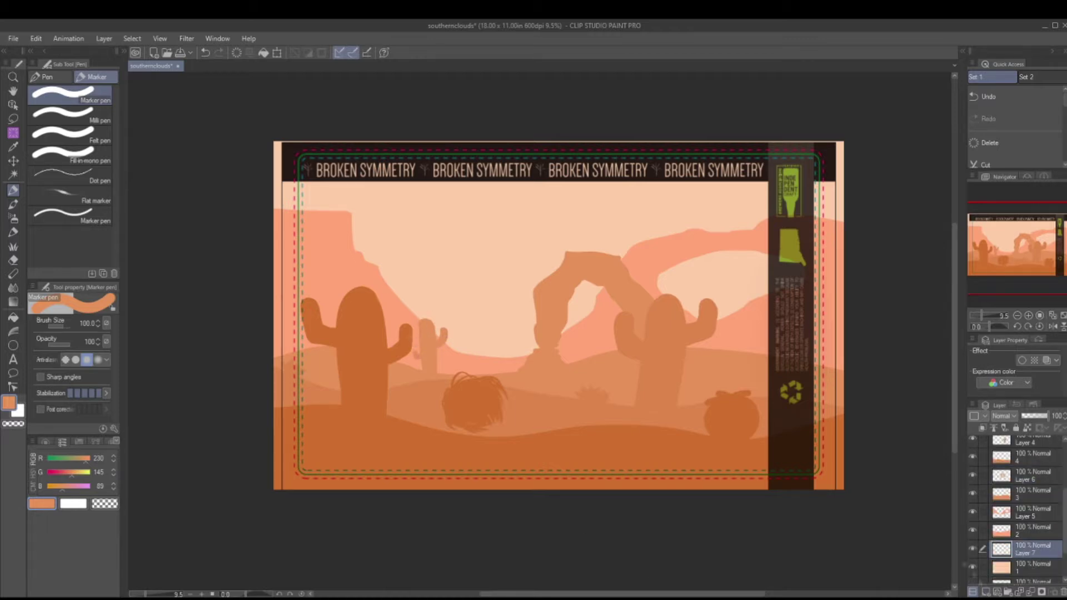
pyautogui.keyDown('alt'); pyautogui.click(383, 205); pyautogui.keyUp('alt')
pyautogui.press(']')
pyautogui.press(']')
pyautogui.press(']')
pyautogui.press(']')
pyautogui.press(']')
pyautogui.moveTo(384, 205)
pyautogui.mouseDown()
pyautogui.moveTo(345, 214)
pyautogui.moveTo(428, 219)
pyautogui.mouseUp()
pyautogui.hotkey('ctrl', 'z')
# Paint three more pale clouds in the central sky, above the right mesa and beside the left mesa's slope, using sizes 250 and 300
pyautogui.press('[')
pyautogui.press('[')
pyautogui.press('[')
pyautogui.press('[')
pyautogui.moveTo(543, 207)
pyautogui.mouseDown()
pyautogui.moveTo(492, 225)
pyautogui.moveTo(667, 225)
pyautogui.mouseUp()
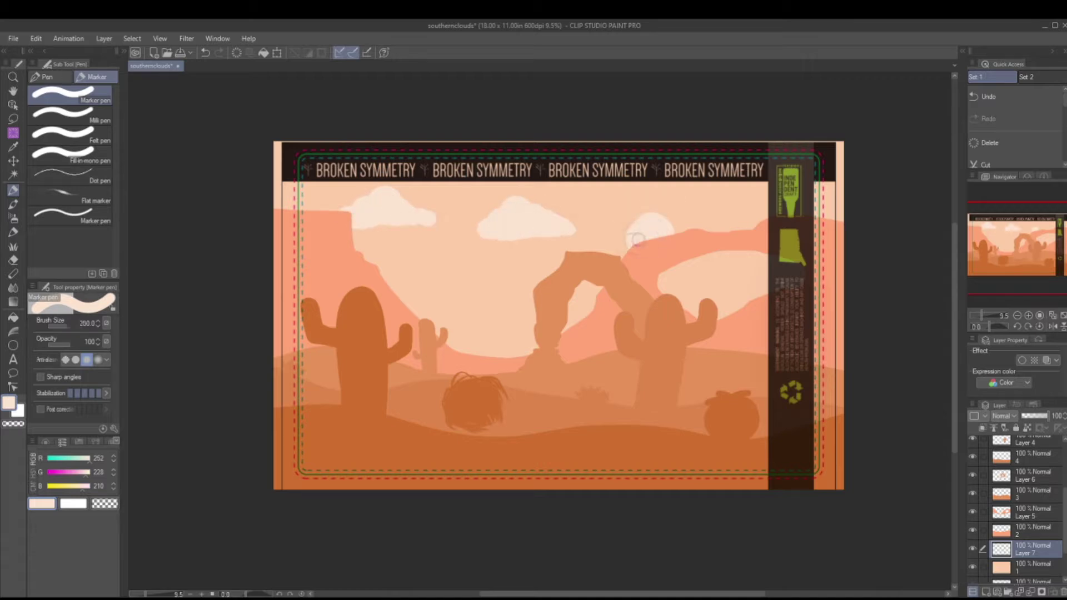
pyautogui.moveTo(609, 247); pyautogui.dragTo(678, 233)
pyautogui.press(']')
pyautogui.moveTo(370, 282); pyautogui.dragTo(422, 282)
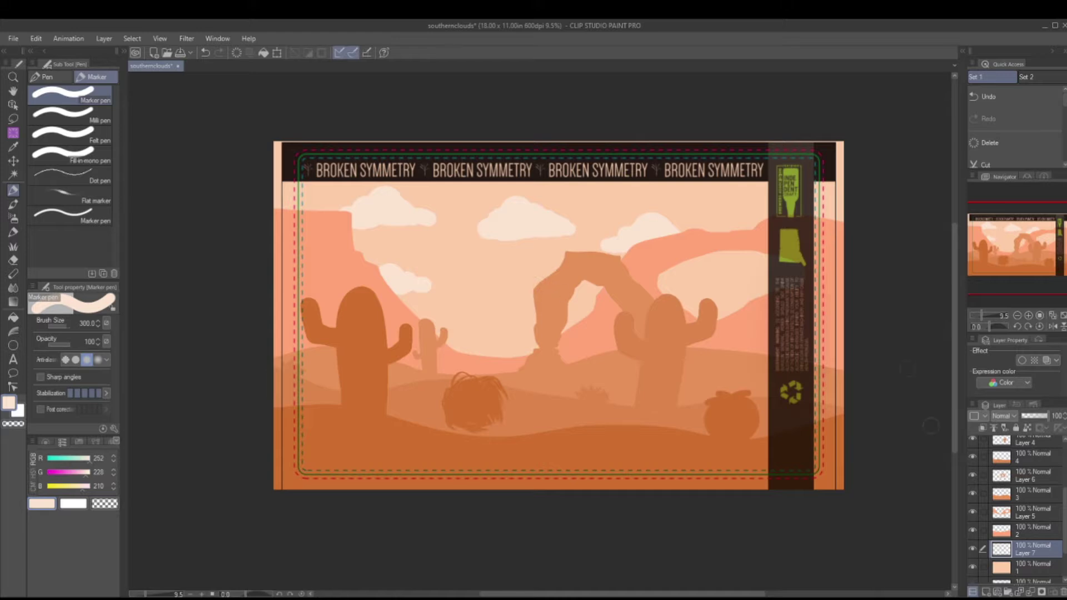
# Reposition the lassoed clouds, moving the right one further right, the central one down and left, and the upper-left one slightly left
pyautogui.press('m')
pyautogui.moveTo(611, 197); pyautogui.dragTo(609, 223)
pyautogui.hotkey('ctrl', 't')
pyautogui.moveTo(660, 258); pyautogui.dragTo(536, 257)
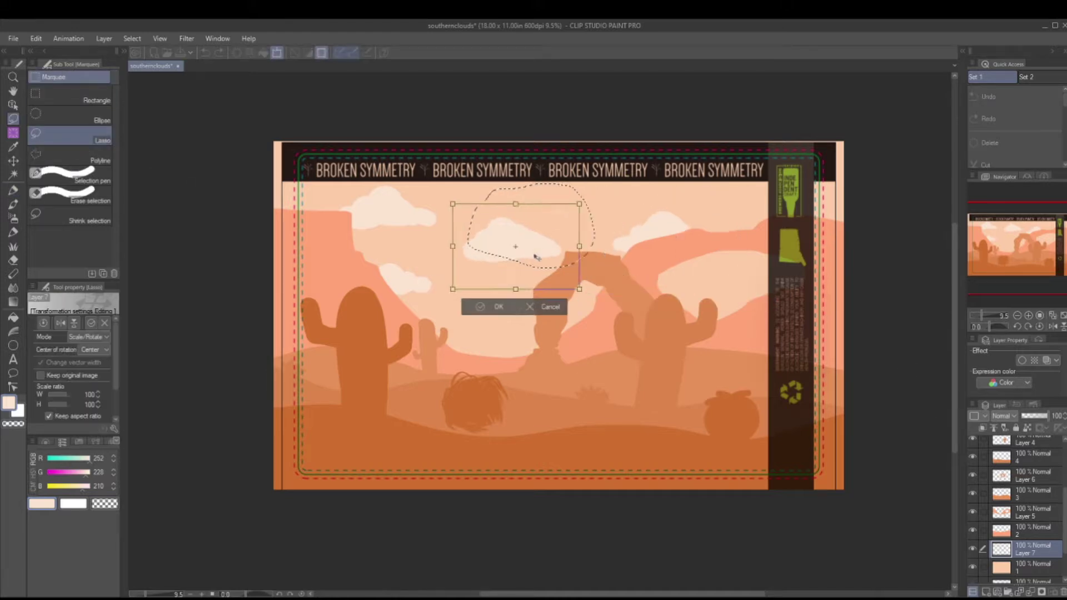
pyautogui.press('Return')
pyautogui.moveTo(326, 166); pyautogui.dragTo(318, 172)
pyautogui.hotkey('ctrl', 't')
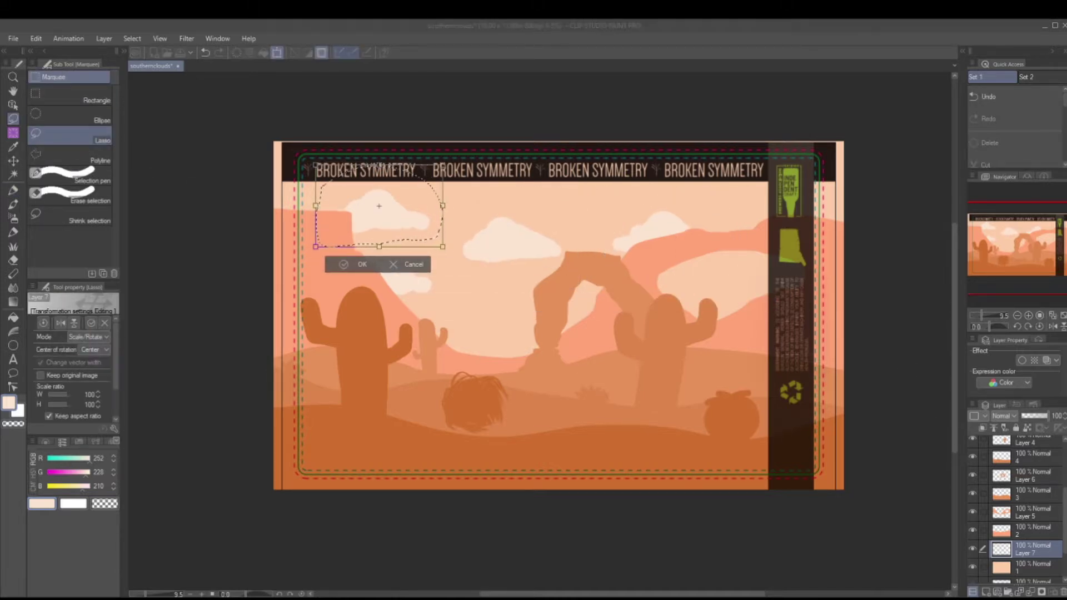
pyautogui.press('Return')
pyautogui.hotkey('ctrl', 'd')
# On a new layer beneath the clouds, paint a near-white sun rising behind the horizon left of the arch, using RGB 255, 240, 230
pyautogui.hotkey('ctrl', 'shift', 'n')
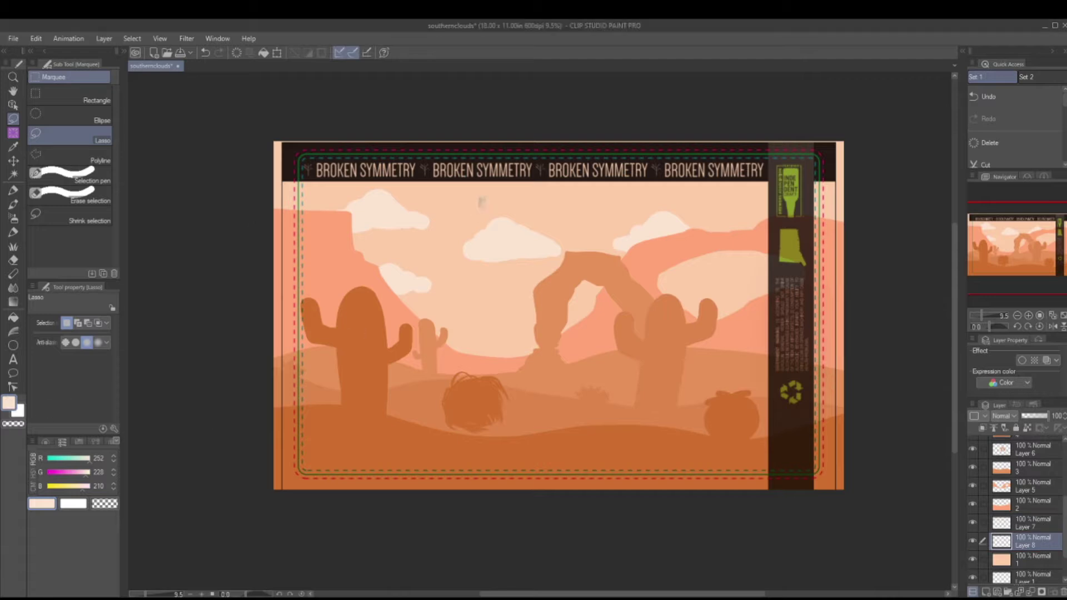
pyautogui.press('p')
pyautogui.click(489, 367)
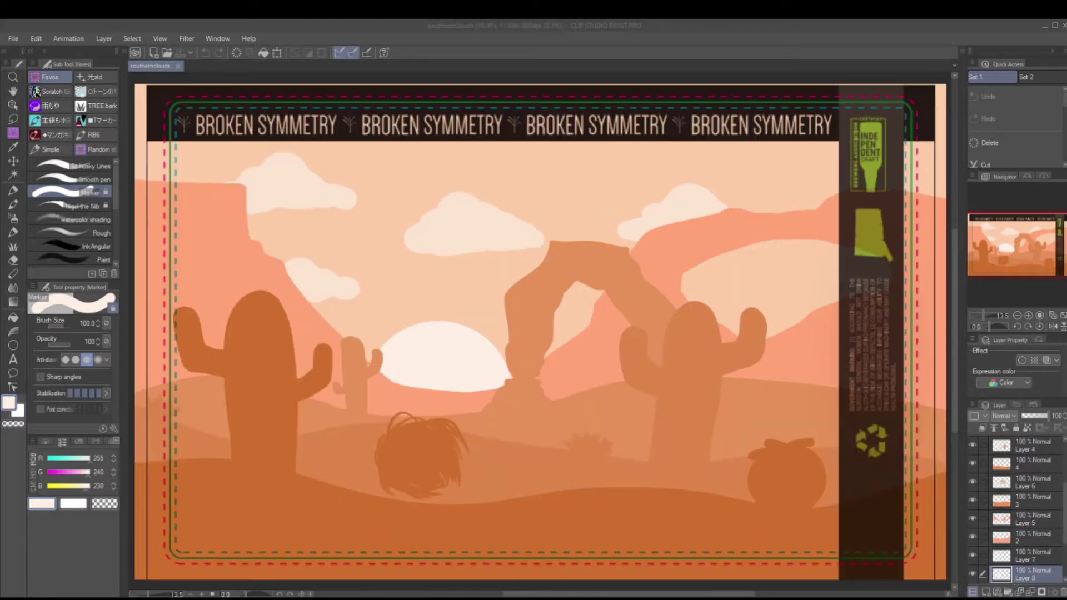
# On a new layer above Layer 2, paint a stack of progressively darker sky-colour swatches over the foreground dune, ending with RGB 227, 180, 145
pyautogui.hotkey('ctrl', 'shift', 'n')
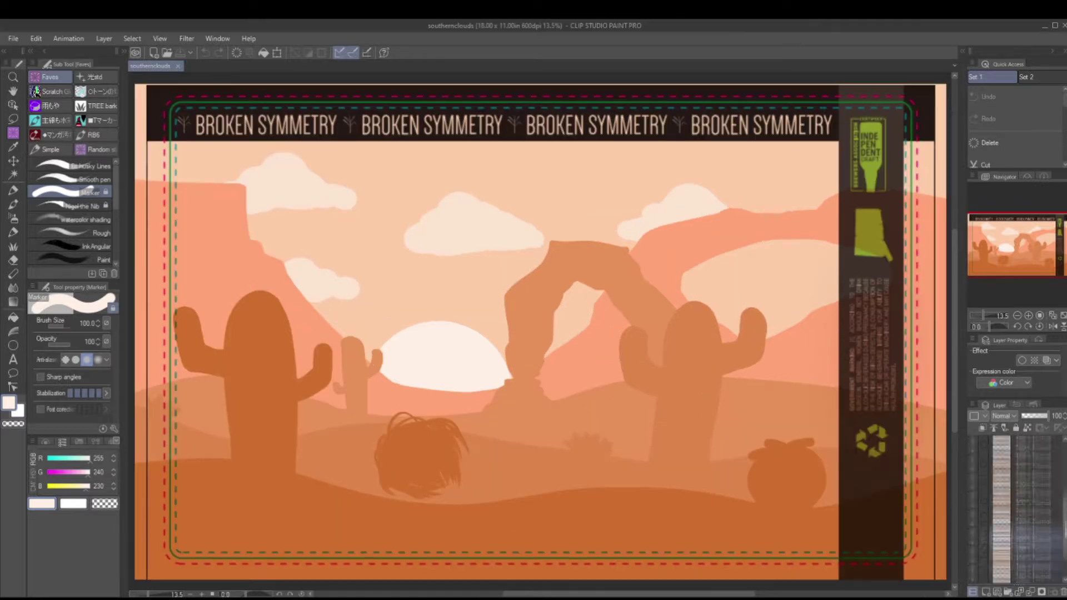
pyautogui.keyDown('alt'); pyautogui.click(436, 288); pyautogui.keyUp('alt')
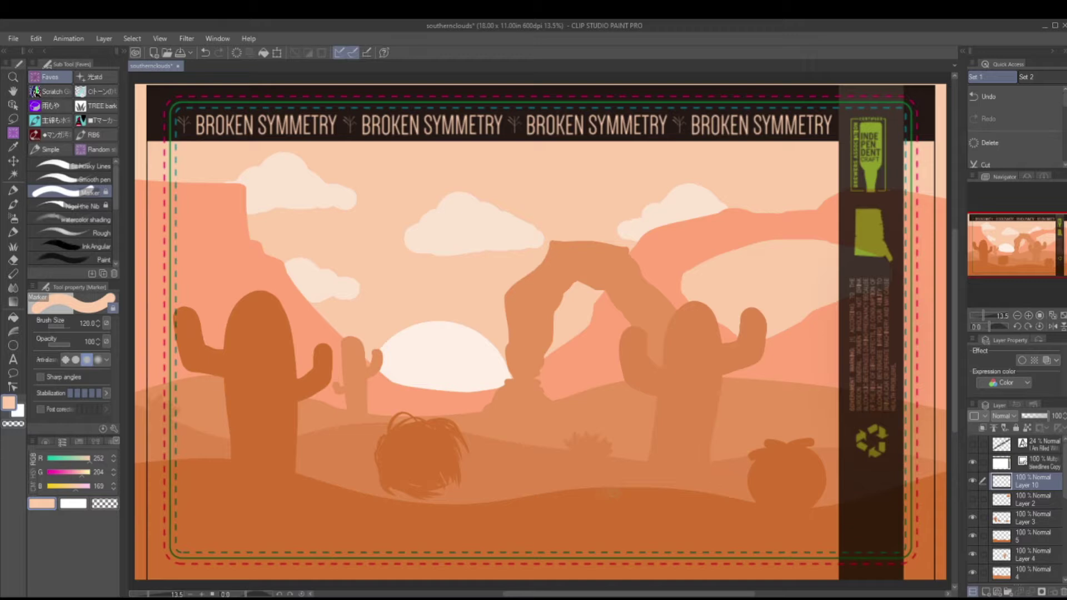
pyautogui.moveTo(576, 505)
pyautogui.mouseDown()
pyautogui.moveTo(633, 496)
pyautogui.moveTo(637, 484)
pyautogui.mouseUp()
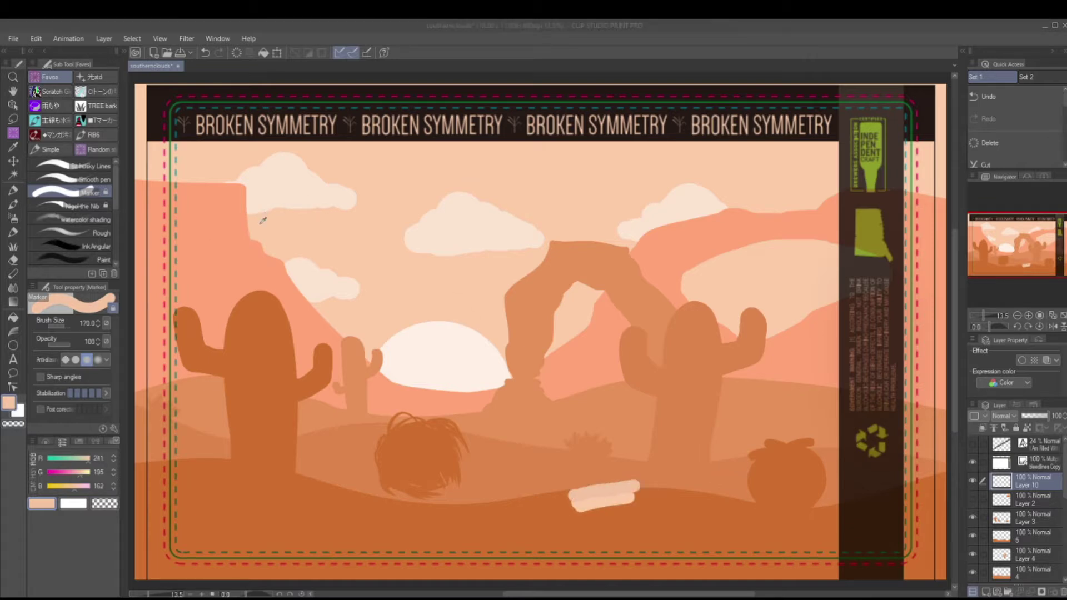
pyautogui.moveTo(565, 486); pyautogui.dragTo(638, 475)
pyautogui.moveTo(564, 471); pyautogui.dragTo(647, 466)
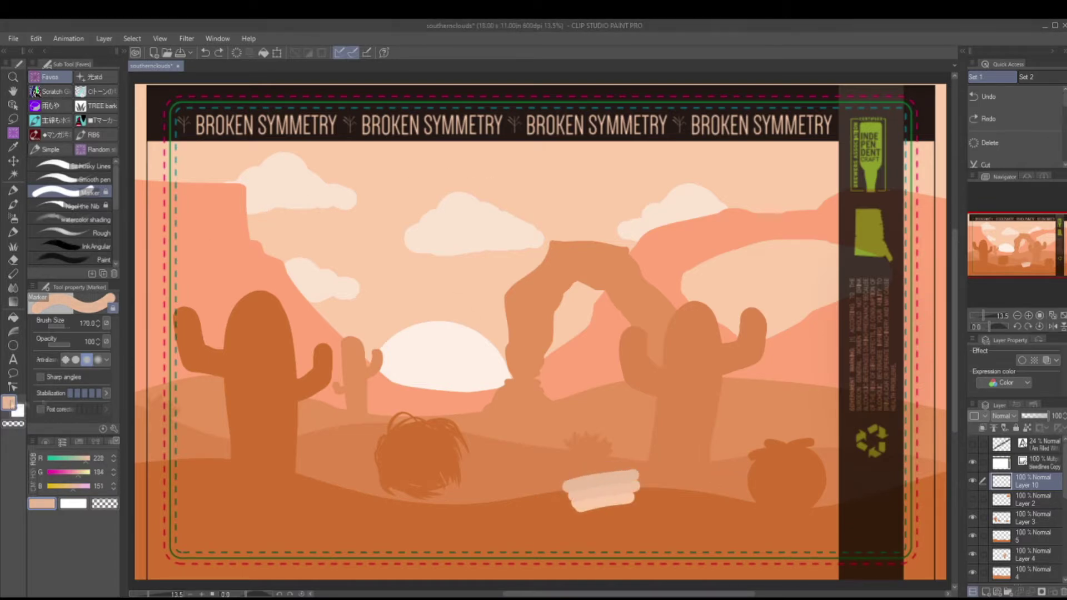
pyautogui.moveTo(564, 469); pyautogui.dragTo(648, 465)
# On Layer 9, fill two full-width rectangular sky bands from the top down using RGB 227, 180, 145 and RGB 233, 188, 156
pyautogui.scroll(-5, 1028, 500)
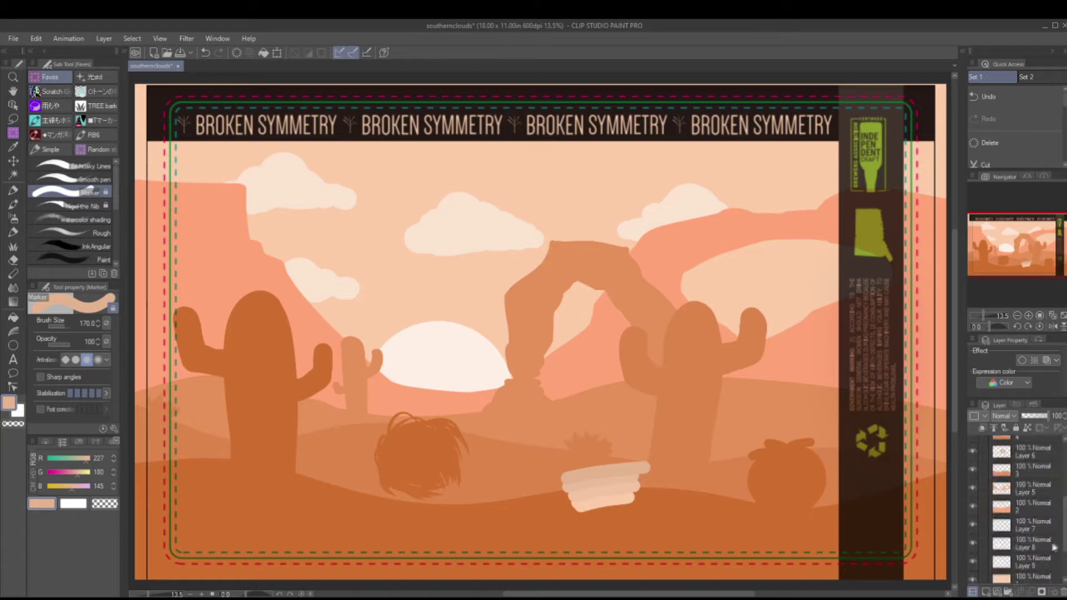
pyautogui.click(1028, 532)
pyautogui.click(14, 133)
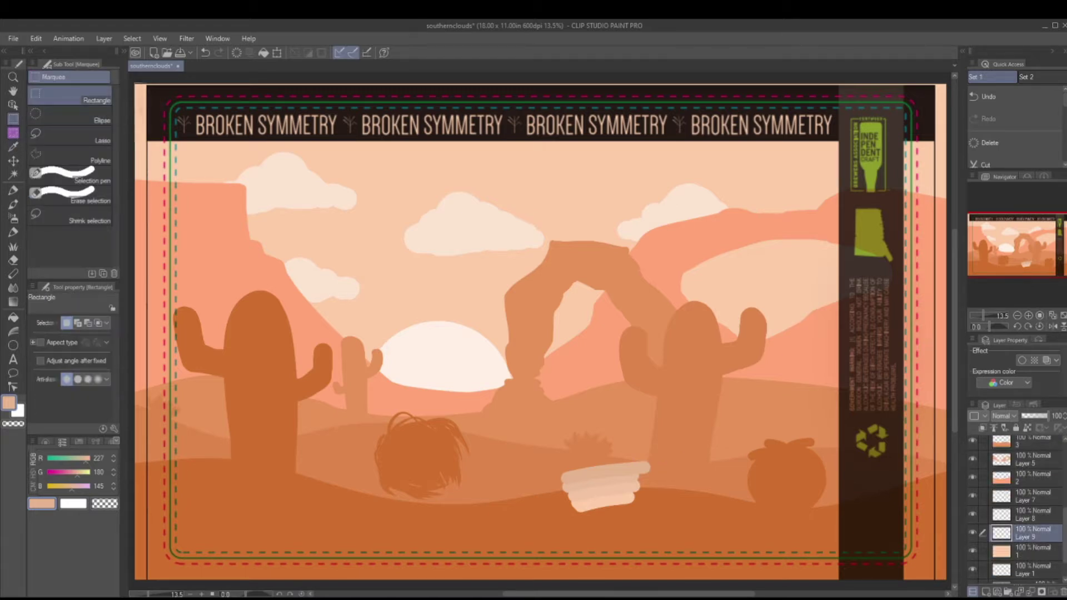
pyautogui.moveTo(135, 83); pyautogui.dragTo(840, 177)
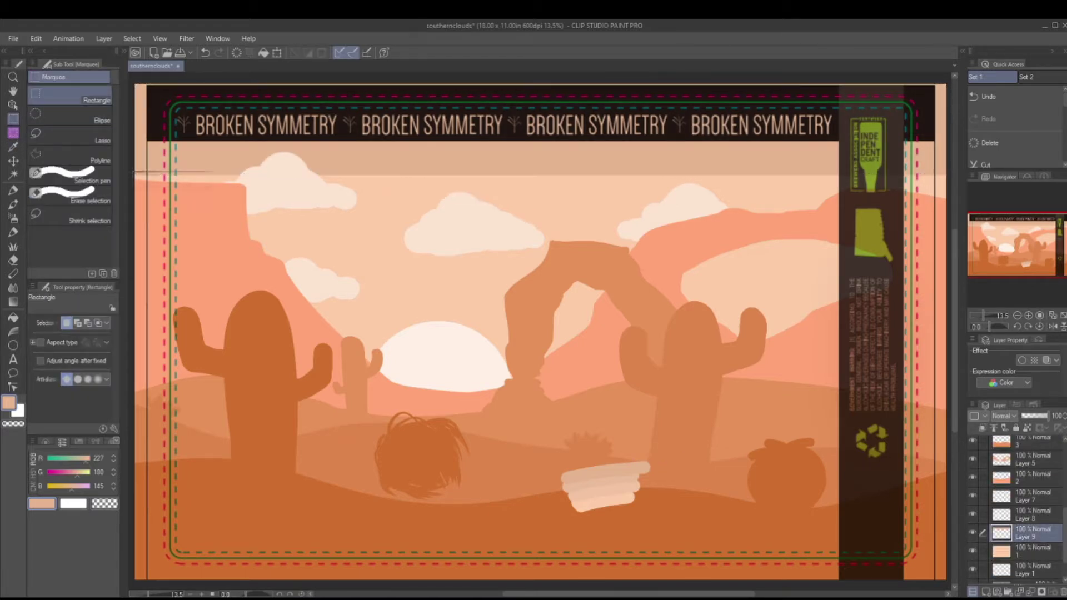
pyautogui.moveTo(135, 172); pyautogui.dragTo(945, 252)
pyautogui.click(13, 190)
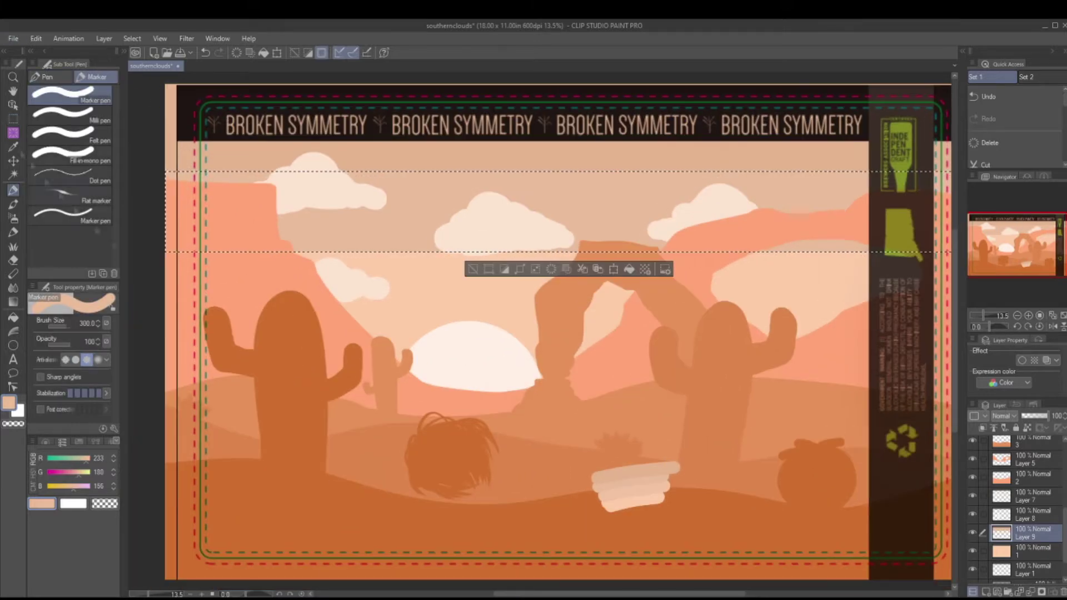
# Fill a third full-width sky band below the others with RGB 241, 195, 162, deselect, and hide the swatches on Layer 10
pyautogui.click(13, 118)
pyautogui.moveTo(130, 250); pyautogui.dragTo(896, 315)
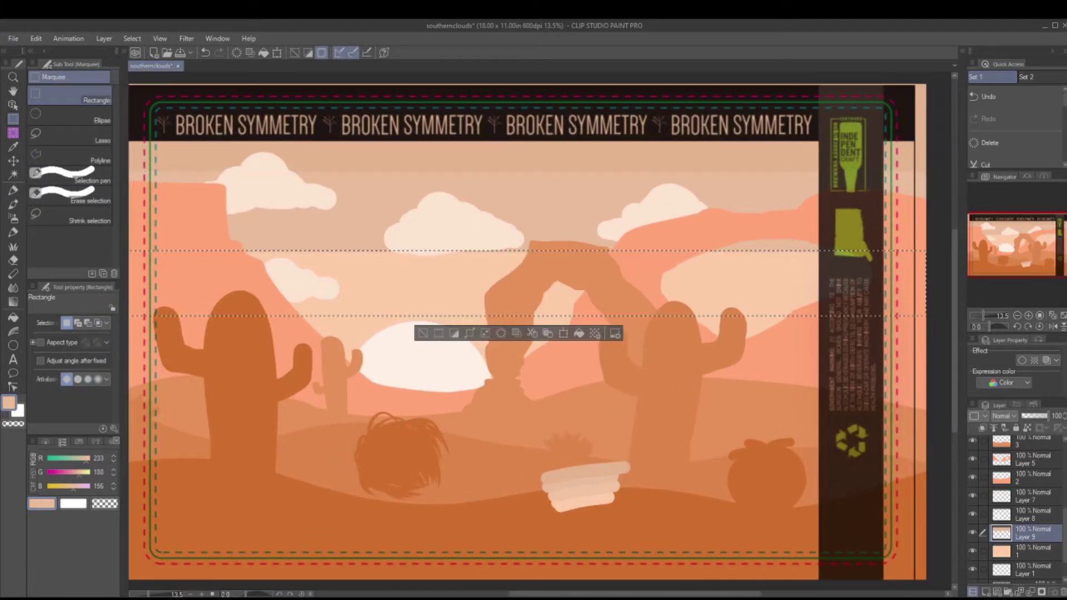
pyautogui.press('p')
pyautogui.moveTo(133, 283); pyautogui.dragTo(816, 283)
pyautogui.hotkey('ctrl', 'd')
pyautogui.scroll(5, 972, 481)
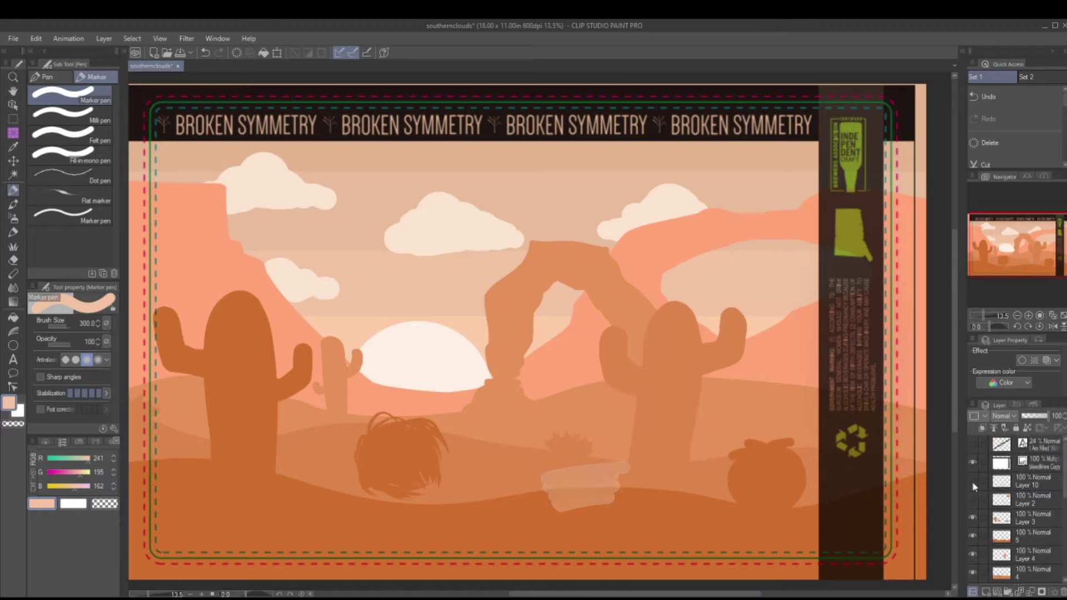
# Rename the cloud layer as clouds, duplicate it, and hide the original so the copy can be edited
pyautogui.hotkey('ctrl', '-')
pyautogui.scroll(-5, 1025, 500)
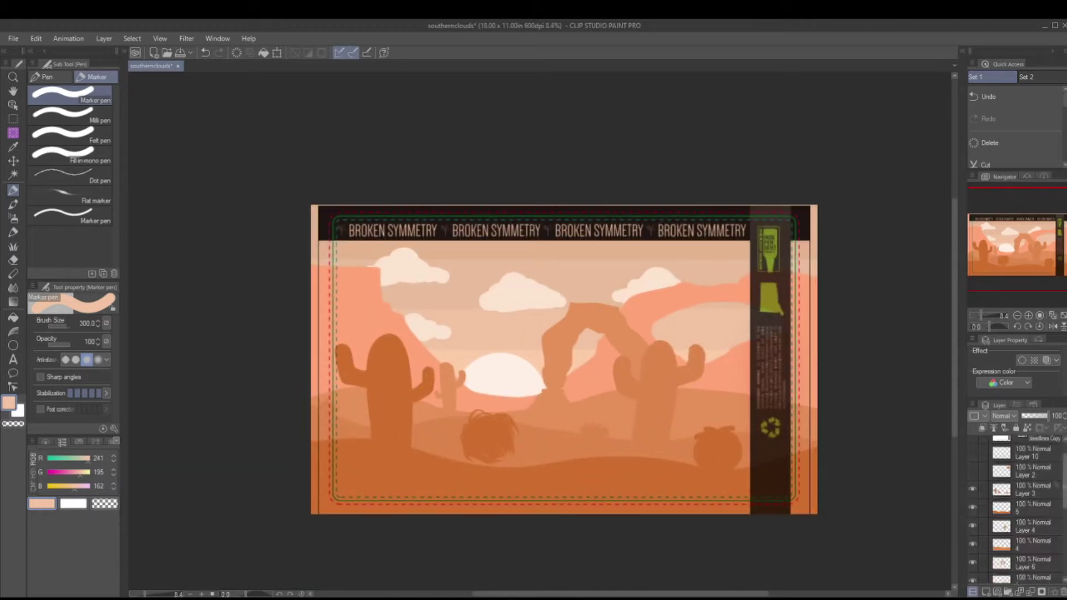
pyautogui.click(1027, 511)
pyautogui.moveTo(1026, 514); pyautogui.dragTo(986, 592)
pyautogui.click(1029, 509)
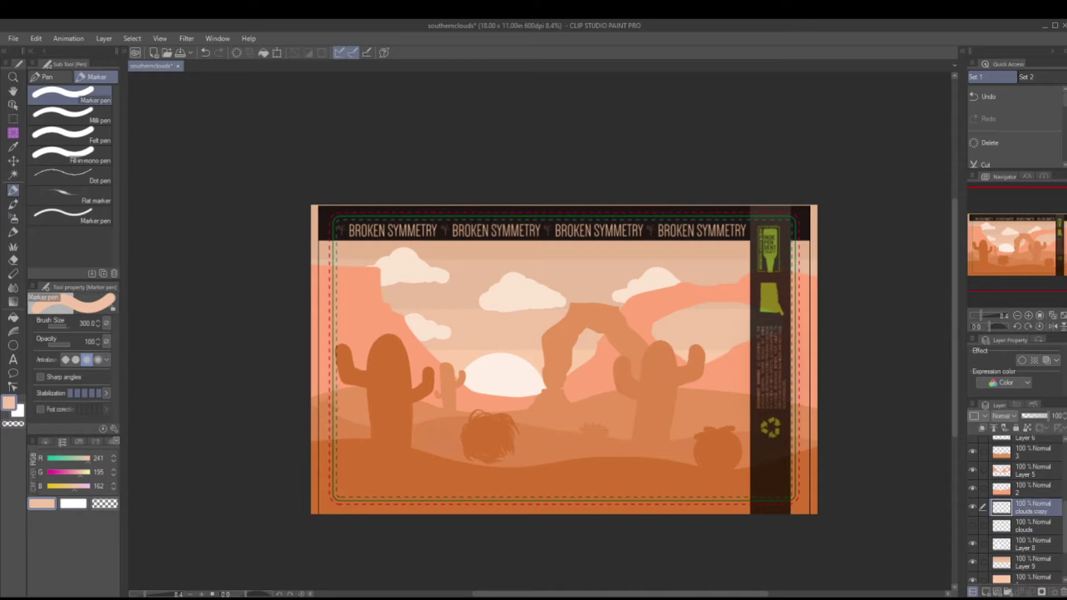
# Select the cloud shapes on the copy and shade their undersides with the Soft airbrush at size 700 in RGB 220, 134, 77
pyautogui.keyDown('alt'); pyautogui.click(553, 455); pyautogui.keyUp('alt')
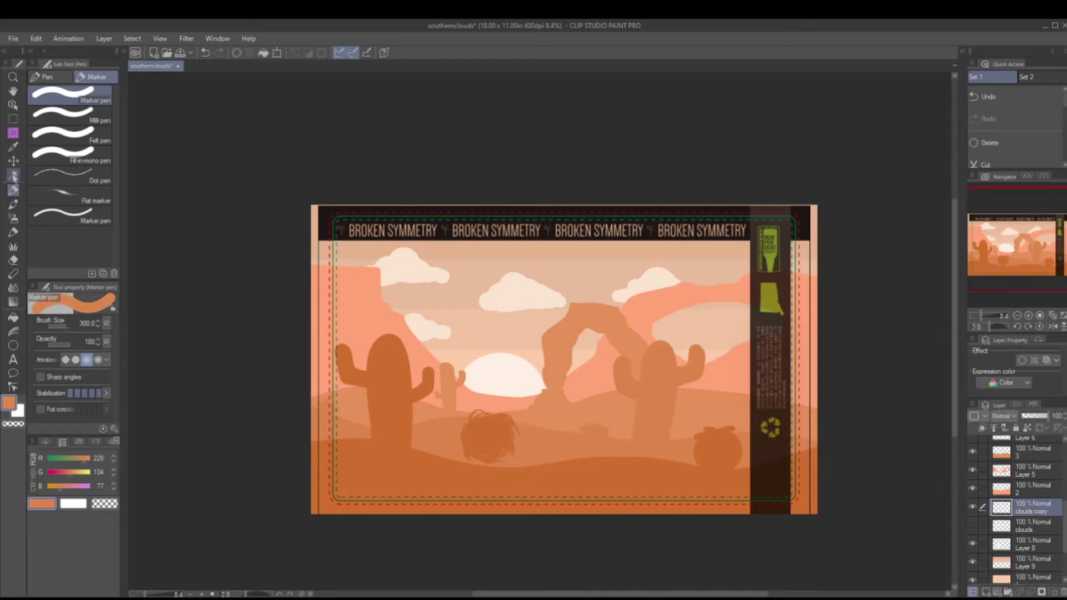
pyautogui.click(711, 436)
pyautogui.press('b')
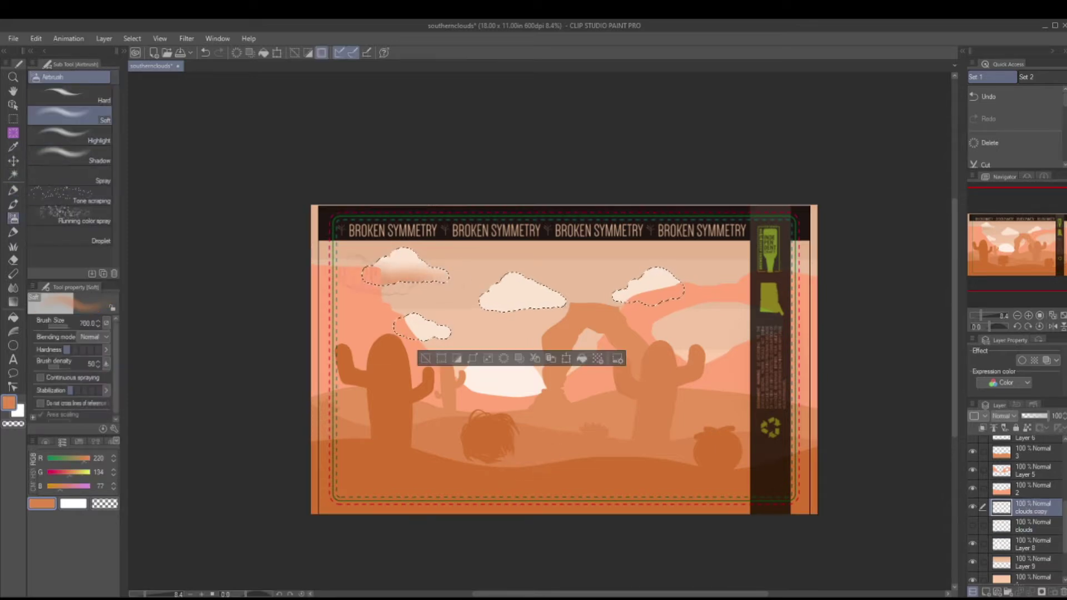
pyautogui.moveTo(509, 304); pyautogui.dragTo(593, 293)
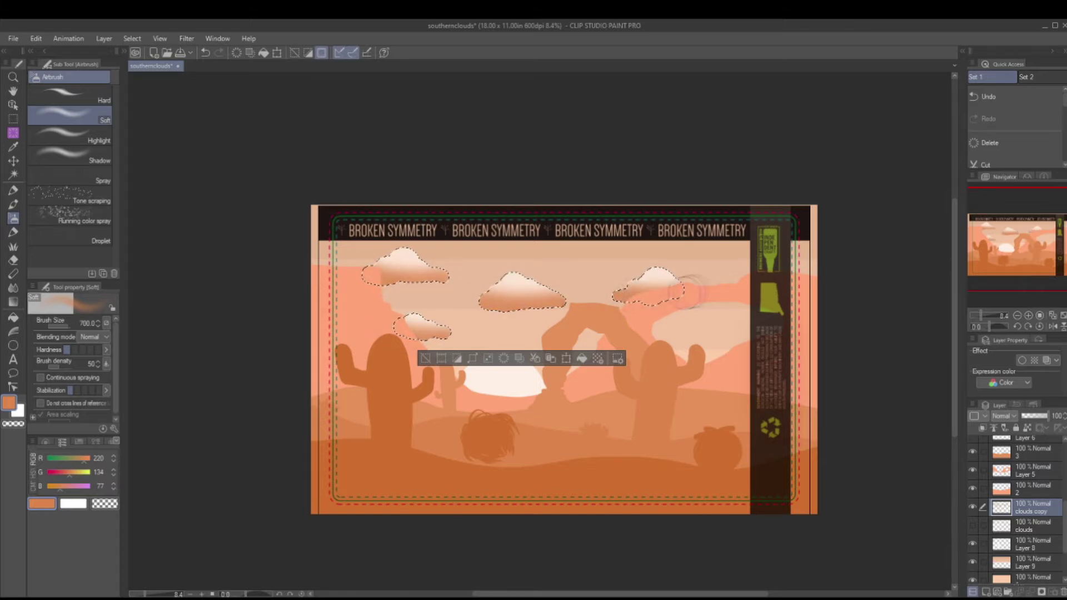
pyautogui.press(']')
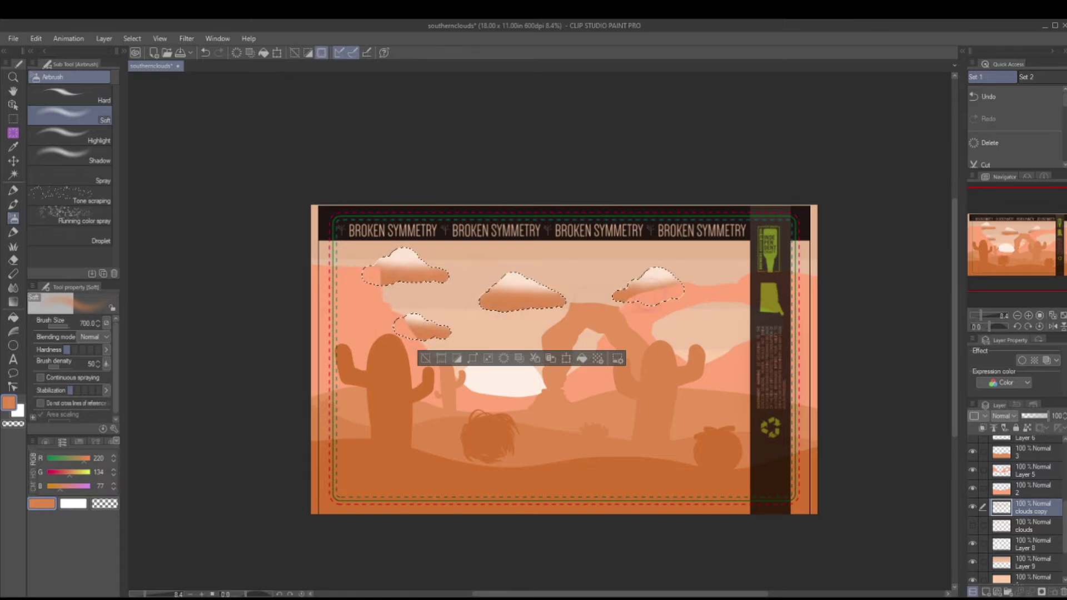
# Soften the tops of the shaded clouds with the Soft airbrush at size 600 in RGB 253, 228, 210, deselect, and save the file
pyautogui.keyDown('alt'); pyautogui.click(532, 268); pyautogui.keyUp('alt')
pyautogui.press('[')
pyautogui.moveTo(489, 295); pyautogui.dragTo(558, 293)
pyautogui.moveTo(383, 272)
pyautogui.mouseDown()
pyautogui.moveTo(425, 261)
pyautogui.moveTo(439, 269)
pyautogui.mouseUp()
pyautogui.moveTo(681, 289)
pyautogui.mouseDown()
pyautogui.moveTo(663, 265)
pyautogui.moveTo(628, 281)
pyautogui.mouseUp()
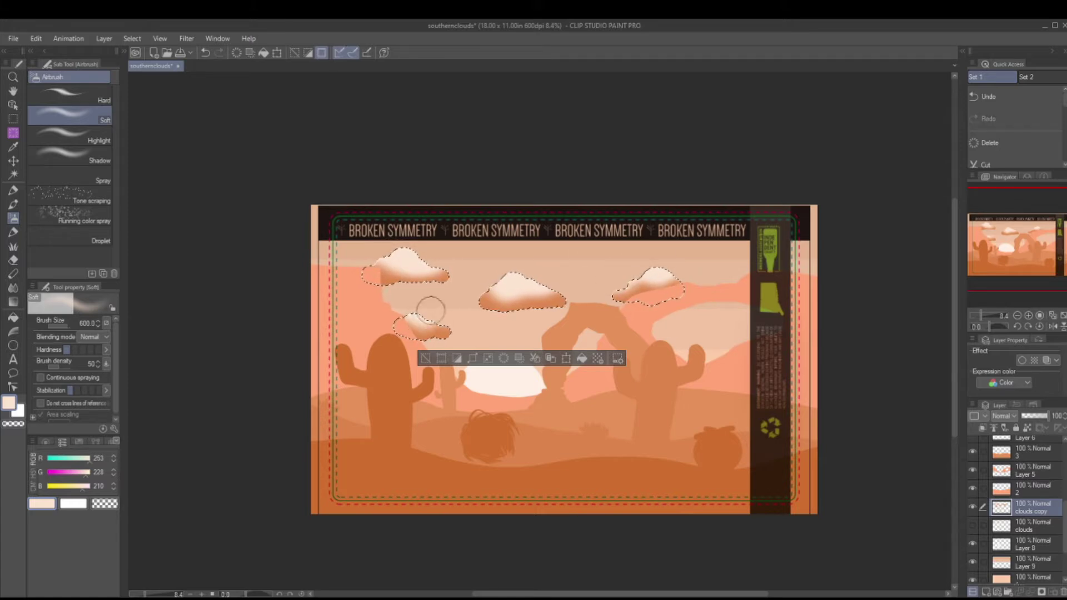
pyautogui.hotkey('ctrl', 'd')
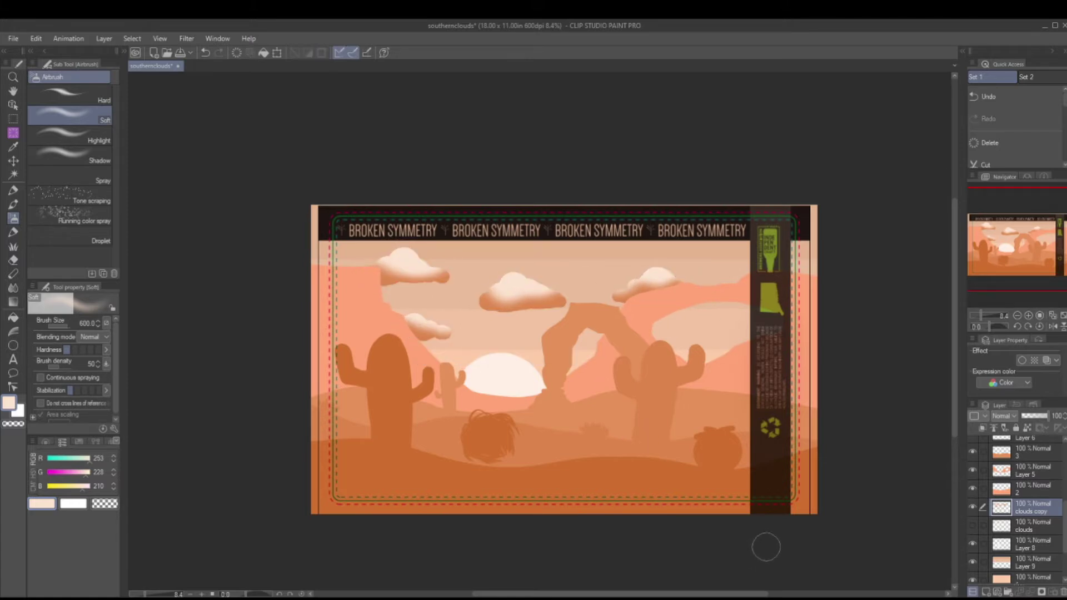
pyautogui.hotkey('ctrl', 's')
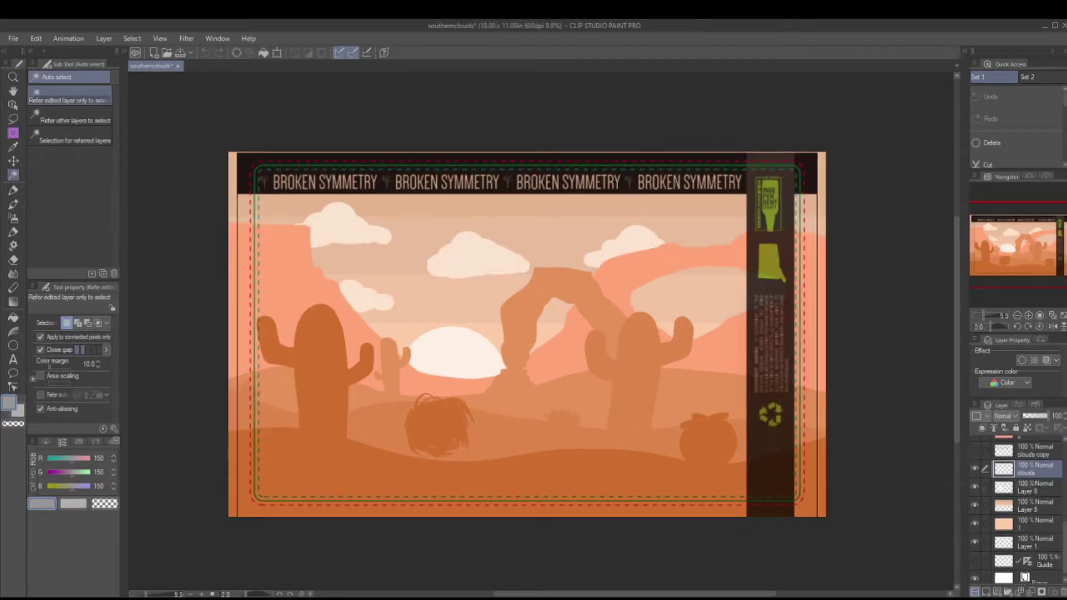
# Rename the sun's layer as sun and add a new layer beneath it for the red sky bands
pyautogui.click(1029, 487)
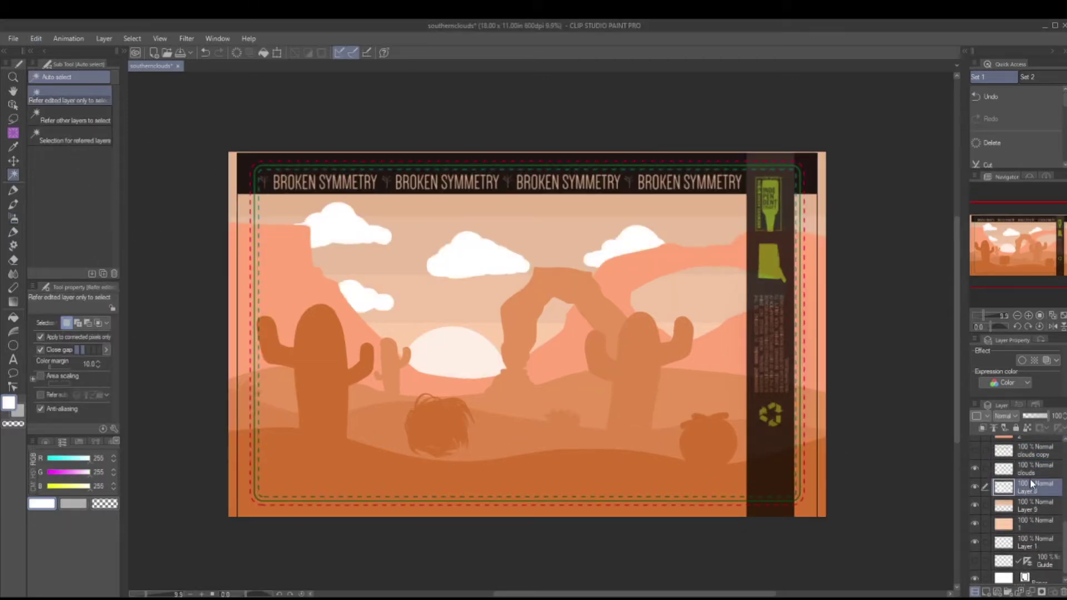
pyautogui.click(976, 507)
pyautogui.click(976, 507)
pyautogui.click(987, 592)
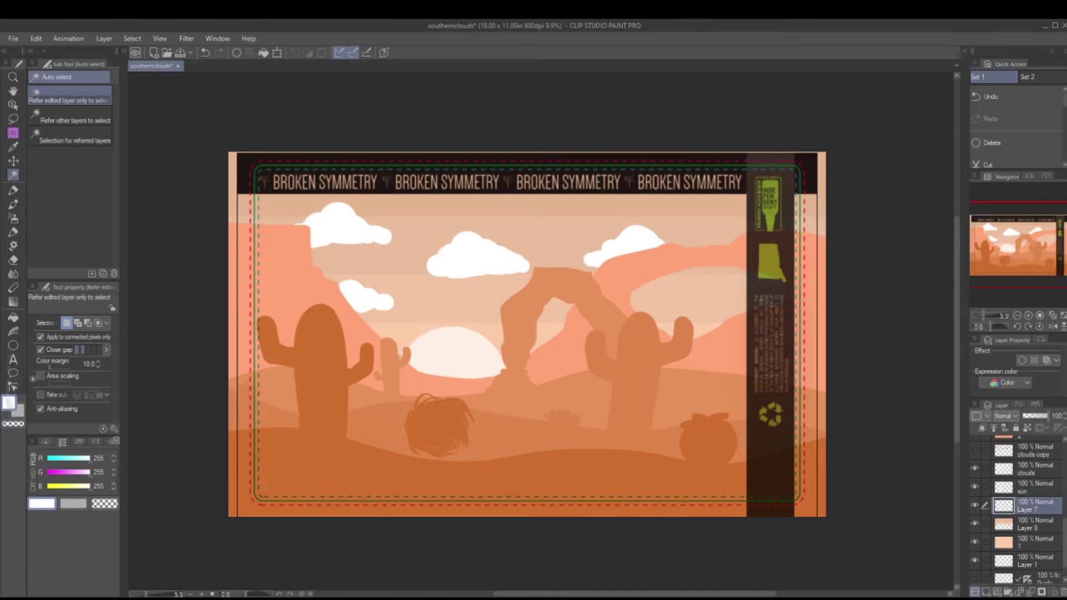
# Fill a full-width sky band behind the sun at the horizon with RGB 229, 92, 92 on the new layer
pyautogui.press('m')
pyautogui.moveTo(369, 325); pyautogui.dragTo(471, 322)
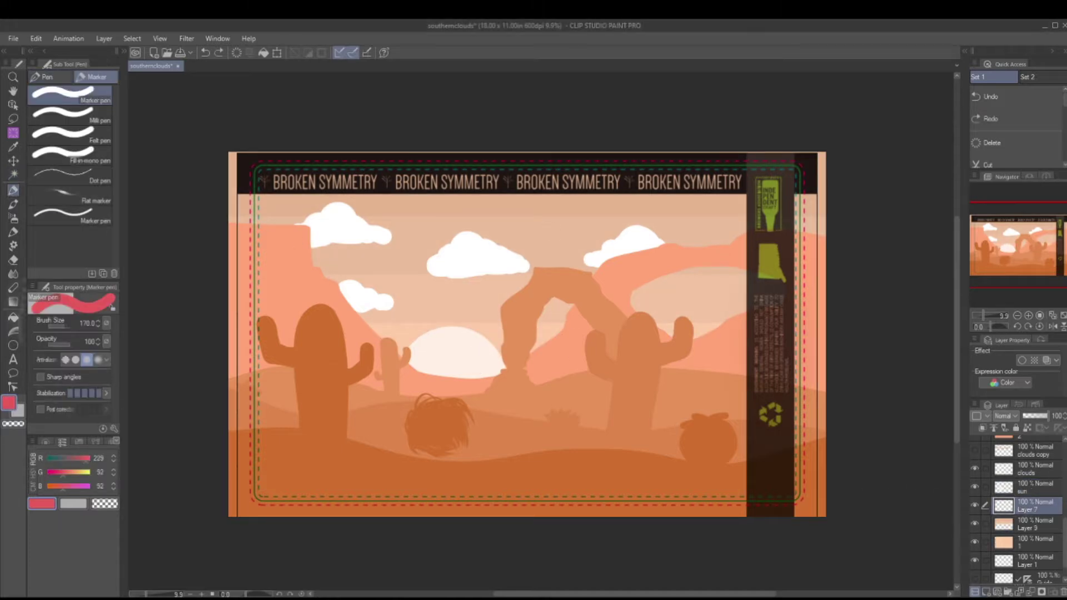
pyautogui.press('m')
pyautogui.moveTo(211, 316); pyautogui.dragTo(800, 378)
pyautogui.hotkey('alt', 'BackSpace')
# Add another layer and fill the next two full-width sky bands upward with RGB 218, 67, 67 and RGB 204, 57, 57
pyautogui.click(987, 592)
pyautogui.moveTo(225, 274); pyautogui.dragTo(828, 322)
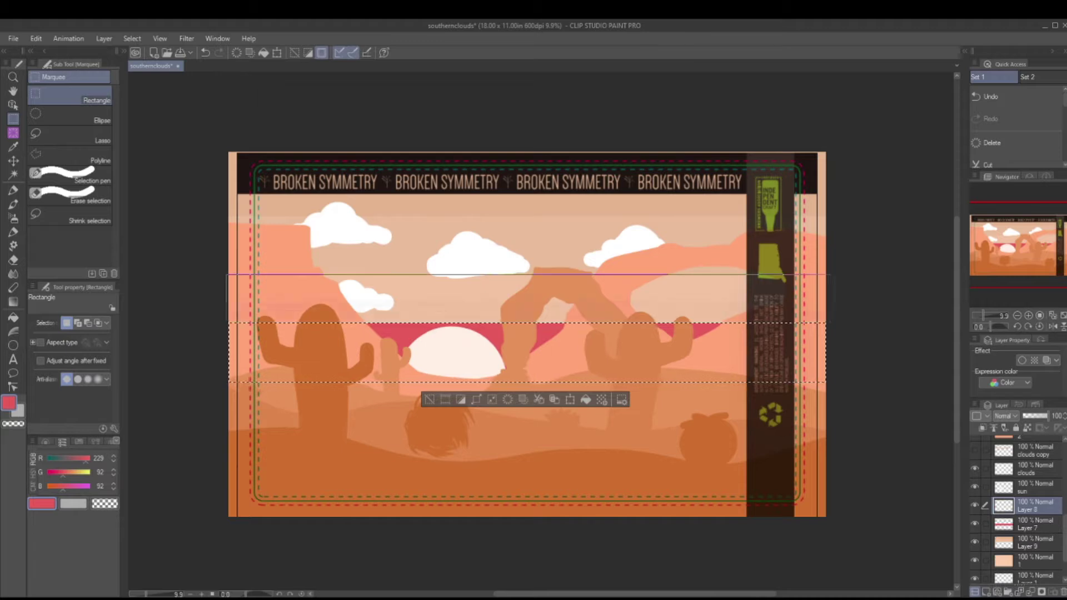
pyautogui.hotkey('alt', 'BackSpace')
pyautogui.moveTo(225, 216); pyautogui.dragTo(828, 274)
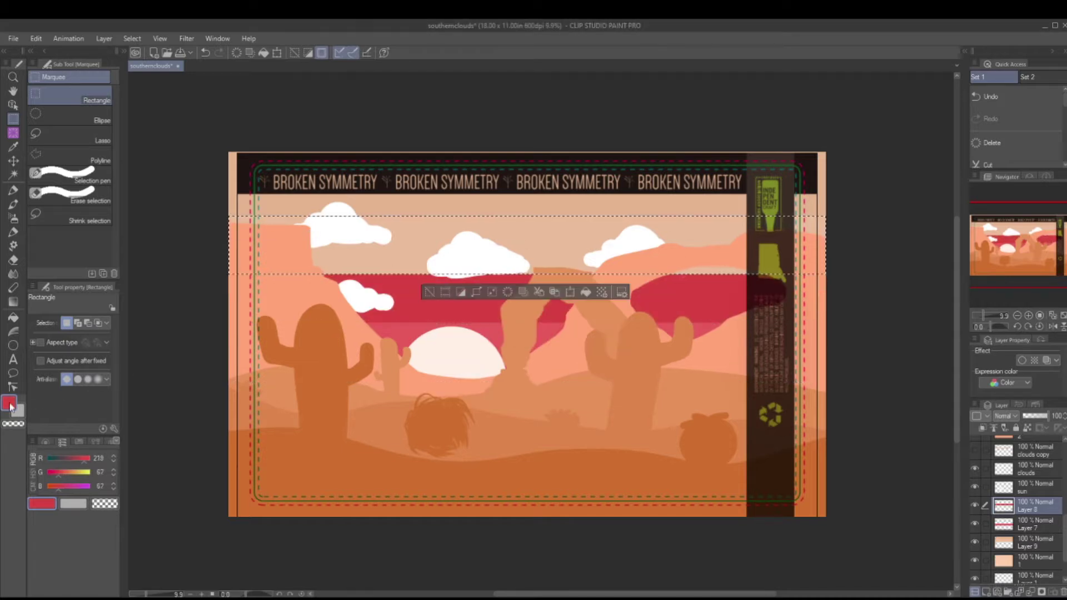
pyautogui.hotkey('alt', 'BackSpace')
# Fill the topmost full-width sky band with RGB 171, 45, 45 and deselect
pyautogui.moveTo(228, 152); pyautogui.dragTo(827, 215)
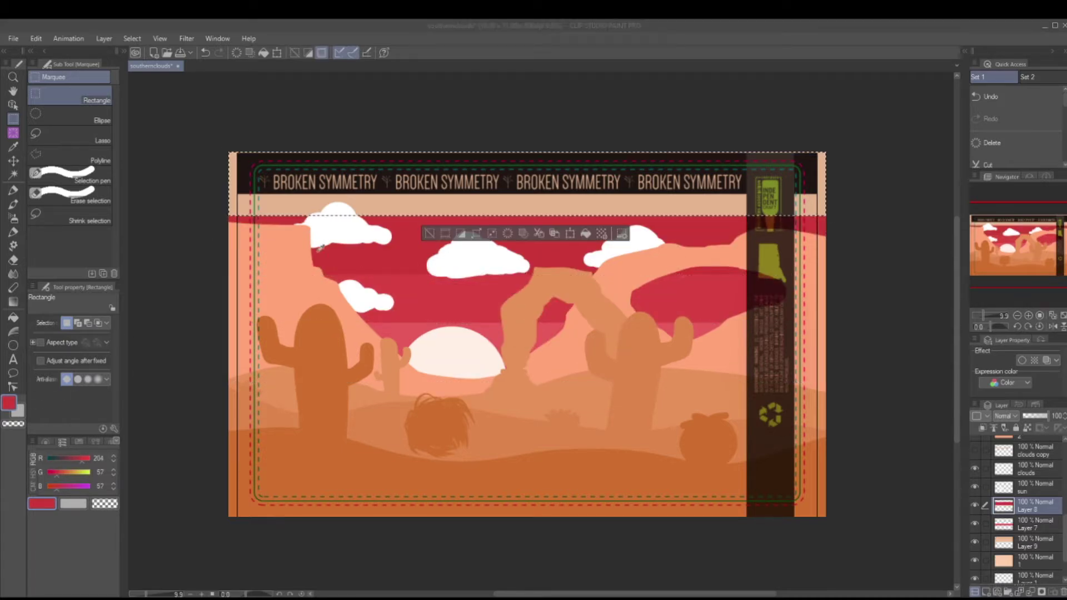
pyautogui.hotkey('alt', 'BackSpace')
pyautogui.hotkey('ctrl', 'd')
pyautogui.hotkey('ctrl', '-')
# Merge the two red sky band layers and set the merged layer's opacity to 72%
pyautogui.hotkey('ctrl', 'e')
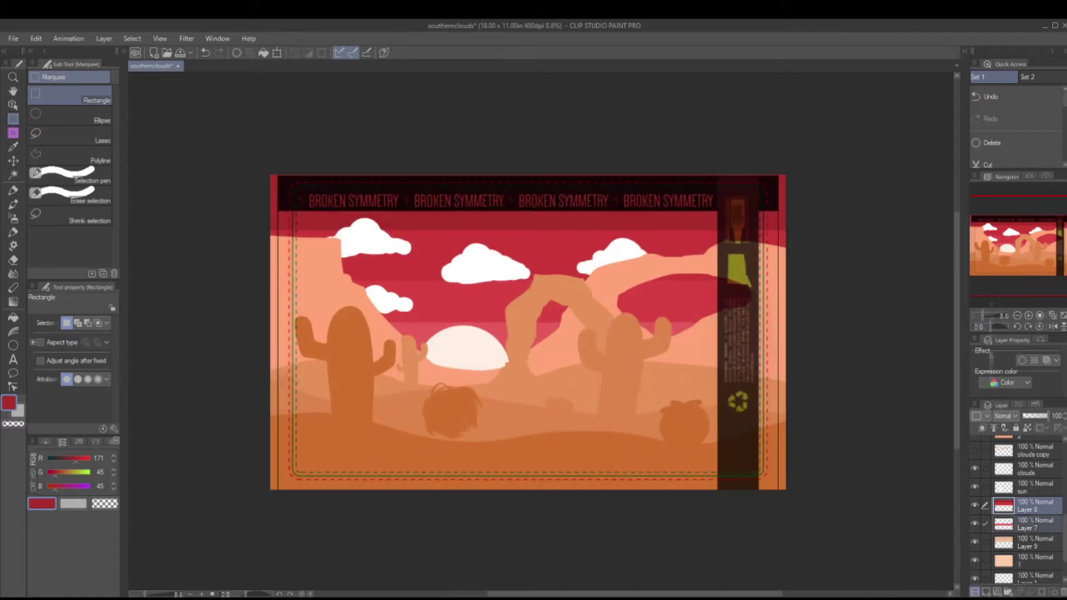
pyautogui.moveTo(1048, 416)
pyautogui.mouseDown()
pyautogui.moveTo(1031, 420)
pyautogui.moveTo(1042, 420)
pyautogui.mouseUp()
pyautogui.hotkey('ctrl', '-')
pyautogui.hotkey('ctrl', '-')
pyautogui.hotkey('ctrl', '0')
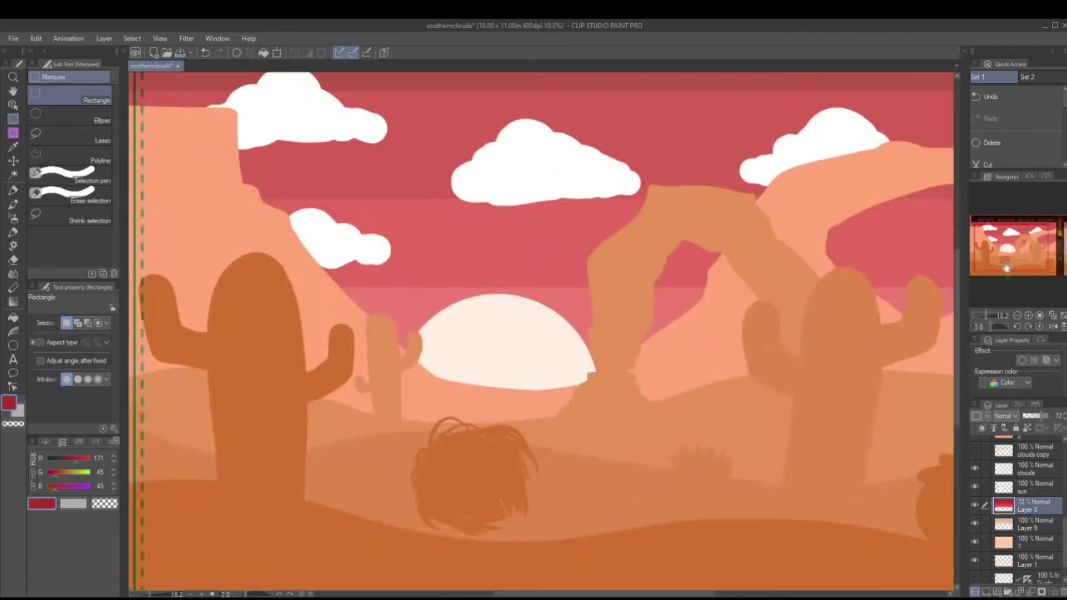
# On a new top layer, fill both sides of the canvas with RGB 175 grey, leaving a central vertical strip open, then hide that layer
pyautogui.scroll(3, 1054, 449)
pyautogui.hotkey('ctrl', 'shift', 'n')
pyautogui.press('x')
pyautogui.moveTo(178, 91); pyautogui.dragTo(393, 576)
pyautogui.hotkey('alt', 'BackSpace')
pyautogui.moveTo(566, 94); pyautogui.dragTo(944, 557)
pyautogui.hotkey('alt', 'BackSpace')
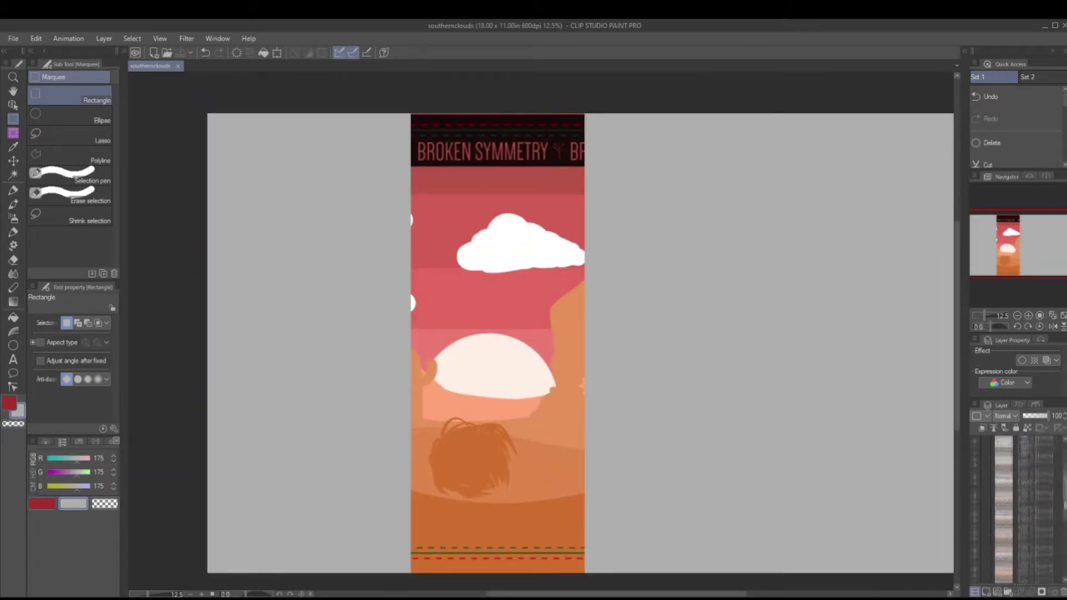
pyautogui.hotkey('ctrl', 'z')
# Lasso the middle cloud on the clouds layer and move it up and to the right
pyautogui.click(1034, 489)
pyautogui.click(72, 136)
pyautogui.moveTo(450, 234); pyautogui.dragTo(453, 239)
pyautogui.hotkey('ctrl', 't')
pyautogui.moveTo(522, 245); pyautogui.dragTo(539, 225)
pyautogui.press('Return')
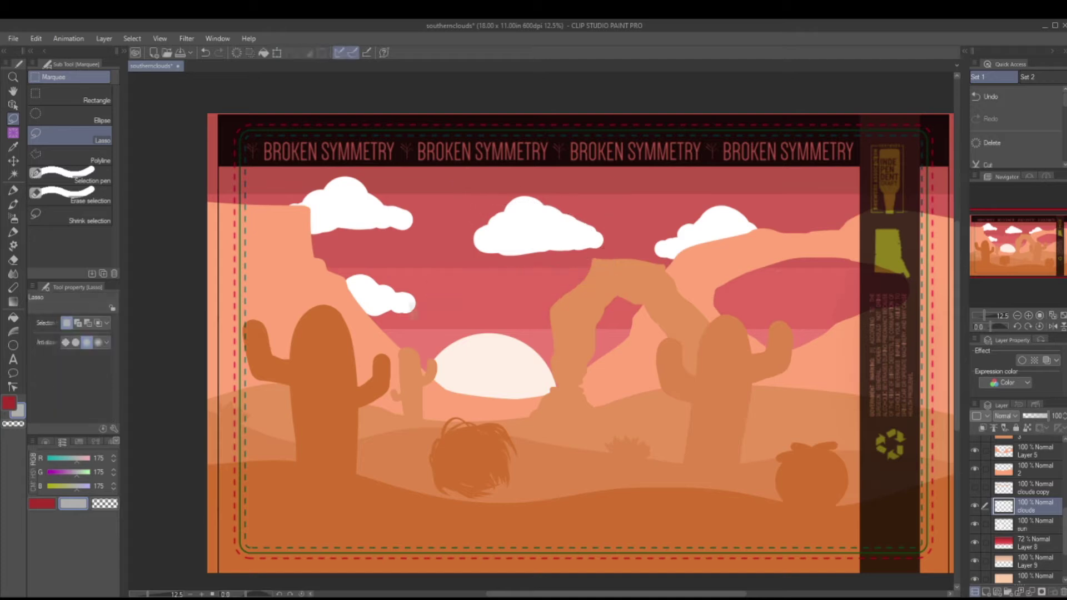
# Lasso and move the small cloud beside the left mesa to the right, then complete its shape in white with the Marker at size 250
pyautogui.moveTo(333, 267); pyautogui.dragTo(422, 322)
pyautogui.hotkey('ctrl', 't')
pyautogui.press('Return')
pyautogui.press('b')
pyautogui.keyDown('alt'); pyautogui.click(400, 289); pyautogui.keyUp('alt')
pyautogui.moveTo(361, 292); pyautogui.dragTo(425, 294)
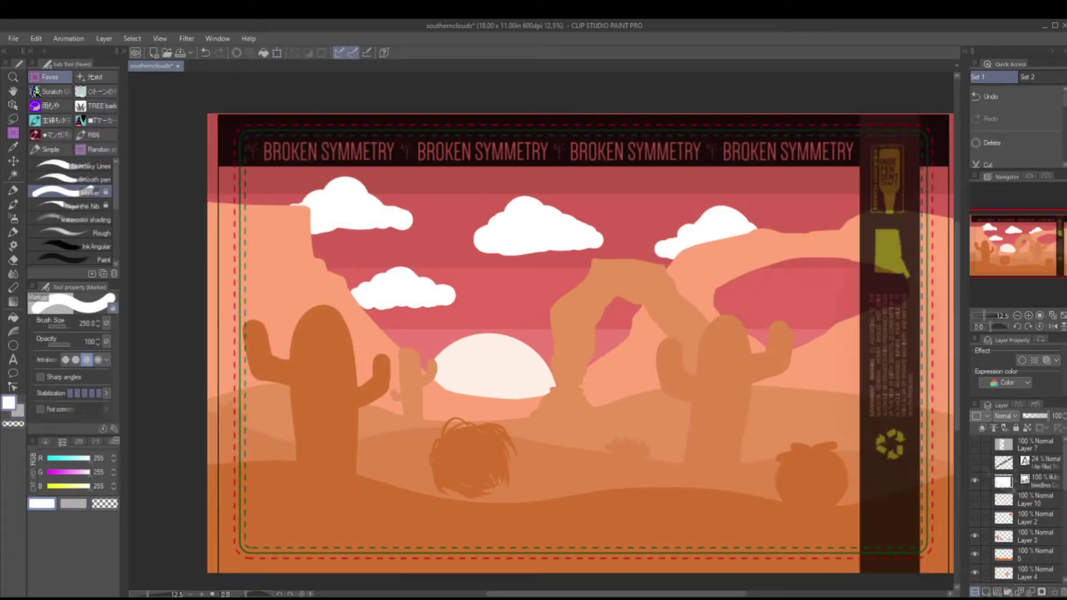
# Duplicate the sun layer and recolour the copy with yellow RGB 227, 224, 85
pyautogui.click(995, 531)
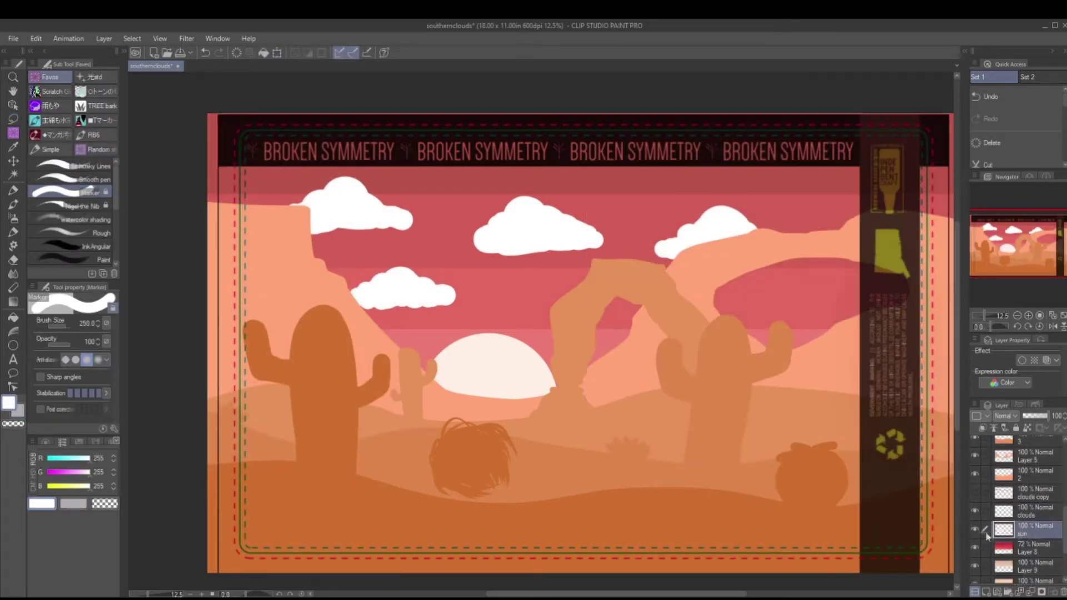
pyautogui.hotkey('ctrl', 'c')
pyautogui.hotkey('ctrl', 'v')
pyautogui.keyDown('alt'); pyautogui.click(889, 247); pyautogui.keyUp('alt')
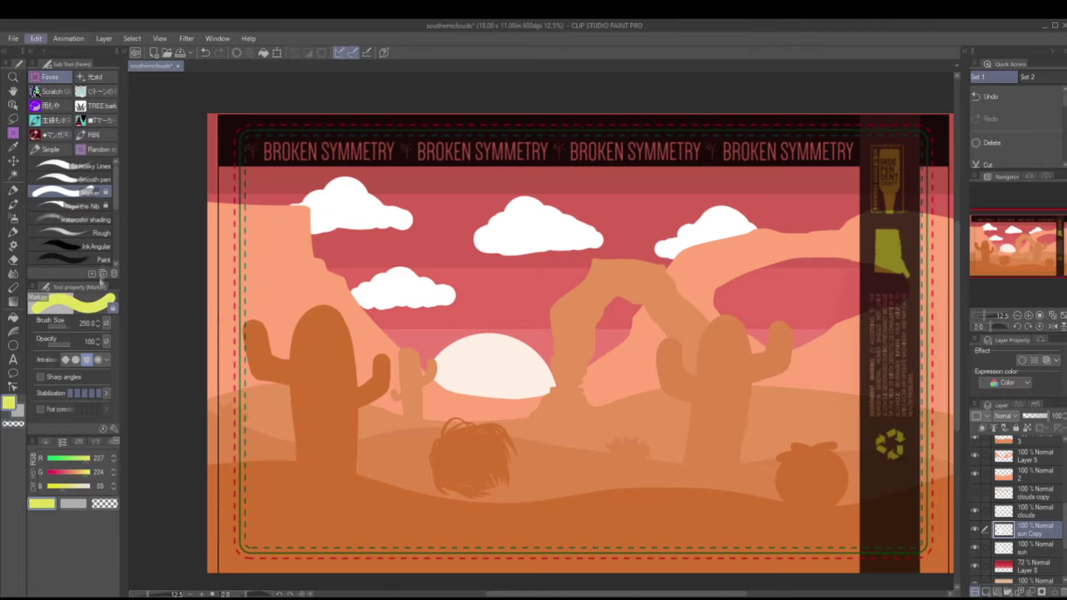
pyautogui.hotkey('alt', 'Delete')
# Try the sun copy at 65% opacity, sample the softened yellow, restore full opacity and recolour the sun with RGB 237, 230, 137
pyautogui.scroll(-2, 1022, 500)
pyautogui.moveTo(1047, 416); pyautogui.dragTo(1041, 419)
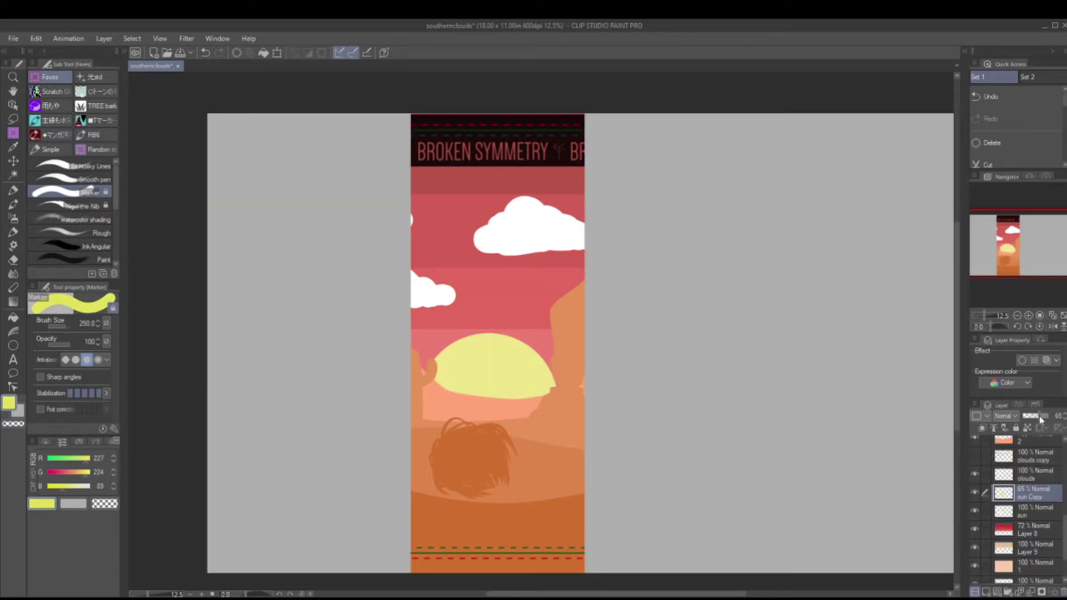
pyautogui.keyDown('alt'); pyautogui.click(518, 376); pyautogui.keyUp('alt')
pyautogui.hotkey('ctrl', 'z')
pyautogui.hotkey('alt', 'Delete')
pyautogui.moveTo(995, 315)
pyautogui.mouseDown()
pyautogui.moveTo(979, 314)
pyautogui.moveTo(995, 315)
pyautogui.mouseUp()
pyautogui.moveTo(443, 331)
pyautogui.mouseDown()
pyautogui.moveTo(453, 313)
pyautogui.moveTo(540, 323)
pyautogui.mouseUp()
pyautogui.hotkey('ctrl', 'z')
pyautogui.hotkey('ctrl', 'z')
pyautogui.hotkey('ctrl', 'z')
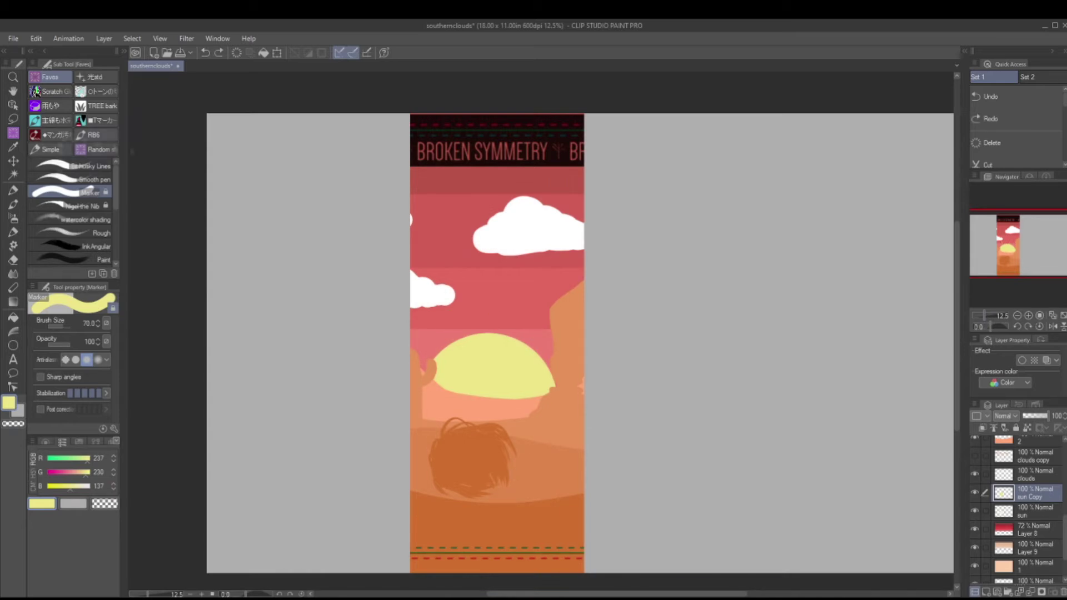
# Try drawing concentric arcs around the sun with the Nigel the Nib brush at size 70, then undo them
pyautogui.click(72, 206)
pyautogui.moveTo(423, 367)
pyautogui.mouseDown()
pyautogui.moveTo(444, 341)
pyautogui.moveTo(553, 353)
pyautogui.mouseUp()
pyautogui.moveTo(469, 328); pyautogui.dragTo(551, 332)
pyautogui.hotkey('ctrl', 'z')
pyautogui.moveTo(414, 349); pyautogui.dragTo(443, 322)
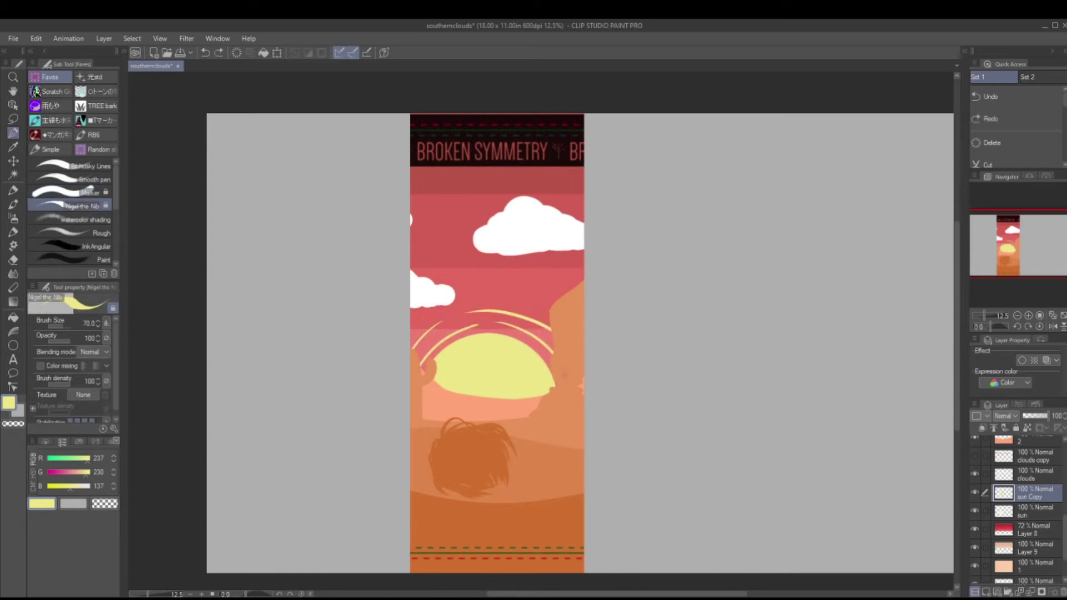
pyautogui.hotkey('ctrl', 'z')
pyautogui.hotkey('ctrl', 'z')
pyautogui.hotkey('ctrl', 'z')
pyautogui.hotkey('ctrl', 'z')
# Draw thin yellow rays radiating above and beside the sun with the Nigel the Nib brush at size 40
pyautogui.moveTo(994, 315)
pyautogui.mouseDown()
pyautogui.moveTo(979, 315)
pyautogui.moveTo(993, 316)
pyautogui.mouseUp()
pyautogui.moveTo(492, 281); pyautogui.dragTo(494, 322)
pyautogui.moveTo(459, 314); pyautogui.dragTo(471, 336)
pyautogui.moveTo(539, 286)
pyautogui.mouseDown()
pyautogui.moveTo(521, 325)
pyautogui.moveTo(537, 343)
pyautogui.mouseUp()
pyautogui.moveTo(440, 337); pyautogui.dragTo(453, 348)
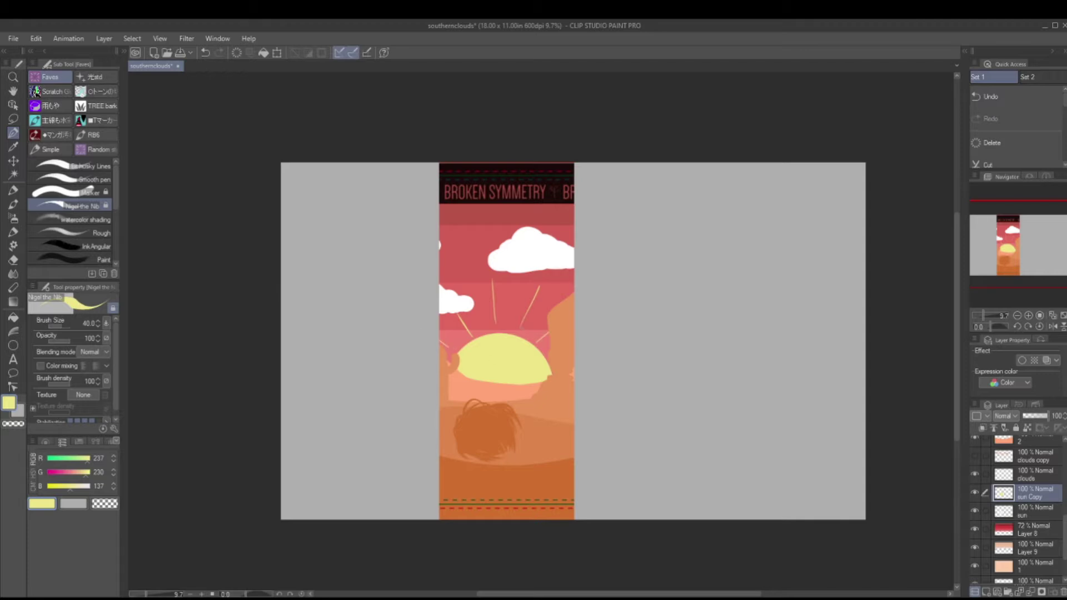
# Add a layer above Layer 3, start yellow highlights on the tumbleweed and the sand below the sun, and hide the grey side mask
pyautogui.keyDown('ctrl'); pyautogui.keyDown('shift'); pyautogui.click(464, 378); pyautogui.keyUp('shift'); pyautogui.keyUp('ctrl')
pyautogui.hotkey('ctrl', 'z')
pyautogui.hotkey('ctrl', 'y')
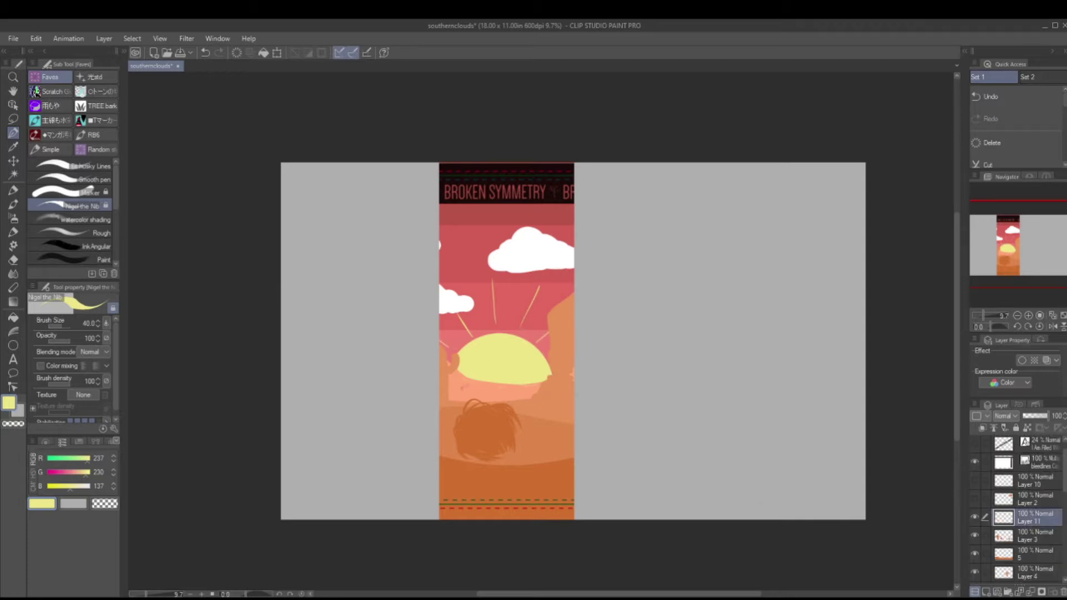
pyautogui.hotkey('ctrl', 'z')
pyautogui.hotkey('ctrl', 'y')
pyautogui.hotkey('ctrl', 'z')
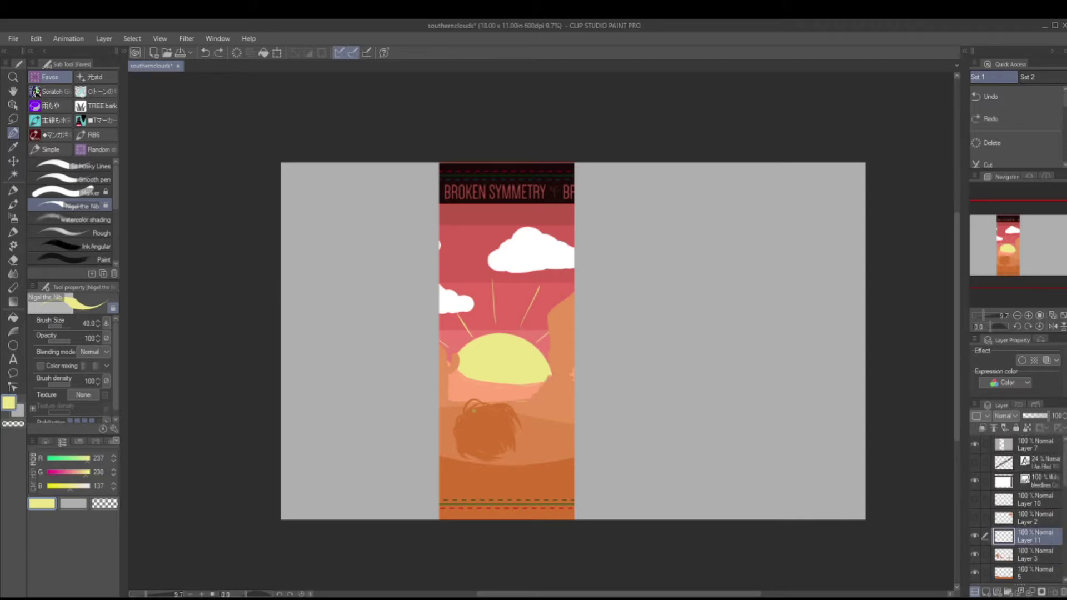
pyautogui.hotkey('ctrl', 'y')
pyautogui.click(975, 443)
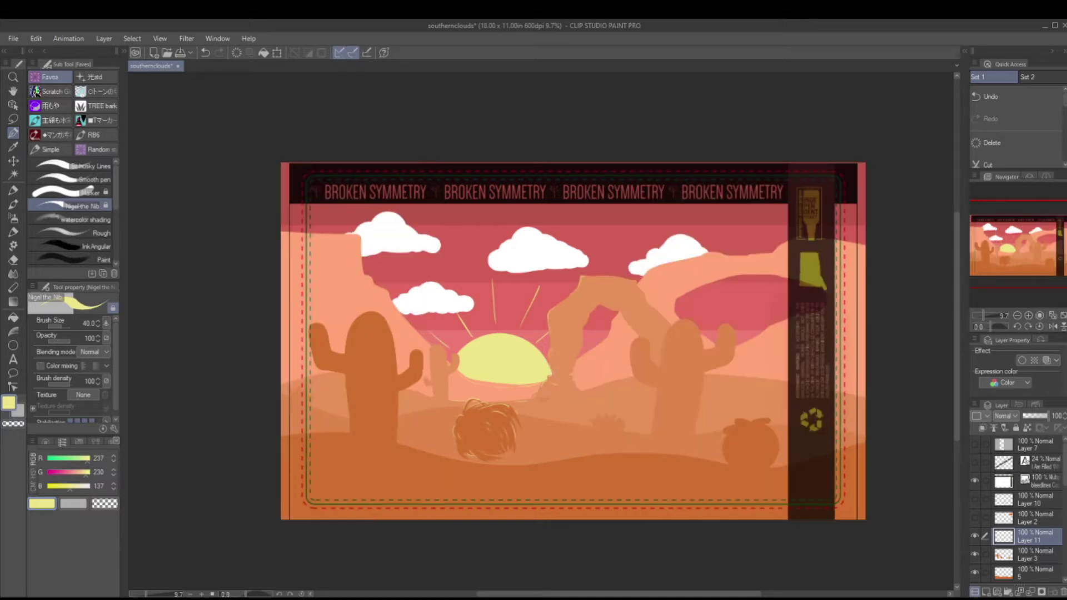
# Brush thin RGB 237, 230, 137 highlights along the sun-facing edges of the mesa, cacti, arch, desert bush and dunes at size 40
pyautogui.hotkey('ctrl', 'z')
pyautogui.hotkey('ctrl', 'y')
pyautogui.hotkey('ctrl', 'z')
pyautogui.hotkey('ctrl', 'y')
pyautogui.hotkey('ctrl', 'z')
pyautogui.hotkey('ctrl', 'y')
pyautogui.hotkey('ctrl', 'z')
pyautogui.hotkey('ctrl', 'y')
pyautogui.hotkey('ctrl', 'z')
pyautogui.hotkey('ctrl', 'y')
pyautogui.hotkey('ctrl', 'z')
pyautogui.hotkey('ctrl', 'y')
pyautogui.hotkey('ctrl', 'z')
pyautogui.hotkey('ctrl', 'y')
pyautogui.hotkey('ctrl', 'z')
pyautogui.hotkey('ctrl', 'y')
pyautogui.hotkey('ctrl', 'z')
pyautogui.hotkey('ctrl', 'y')
pyautogui.hotkey('ctrl', 'z')
pyautogui.hotkey('ctrl', 'y')
pyautogui.hotkey('ctrl', 'z')
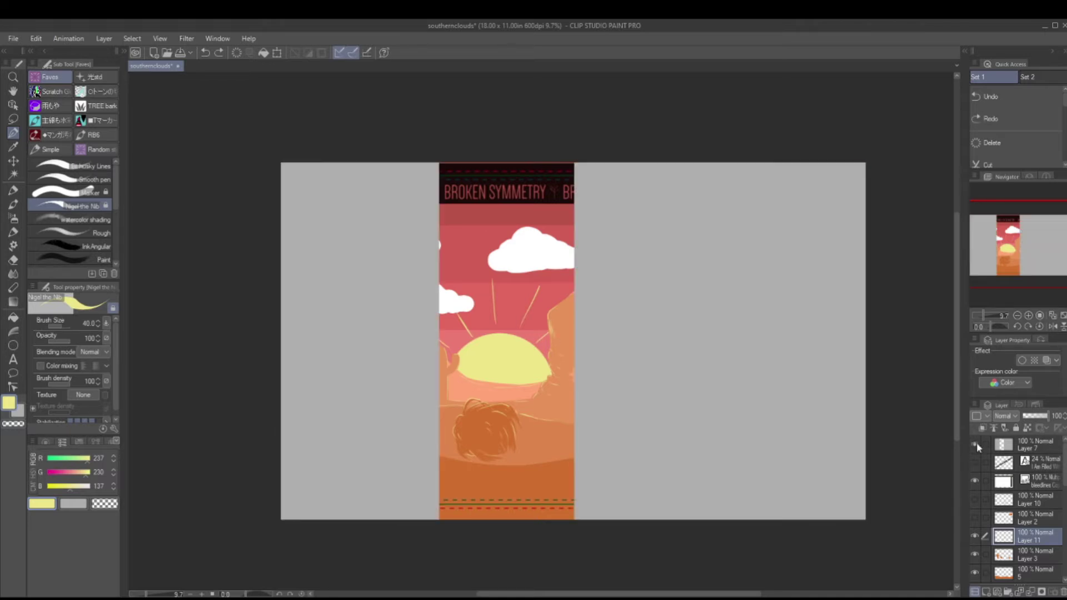
pyautogui.hotkey('ctrl', 'y')
pyautogui.hotkey('ctrl', 'z')
pyautogui.hotkey('ctrl', 'y')
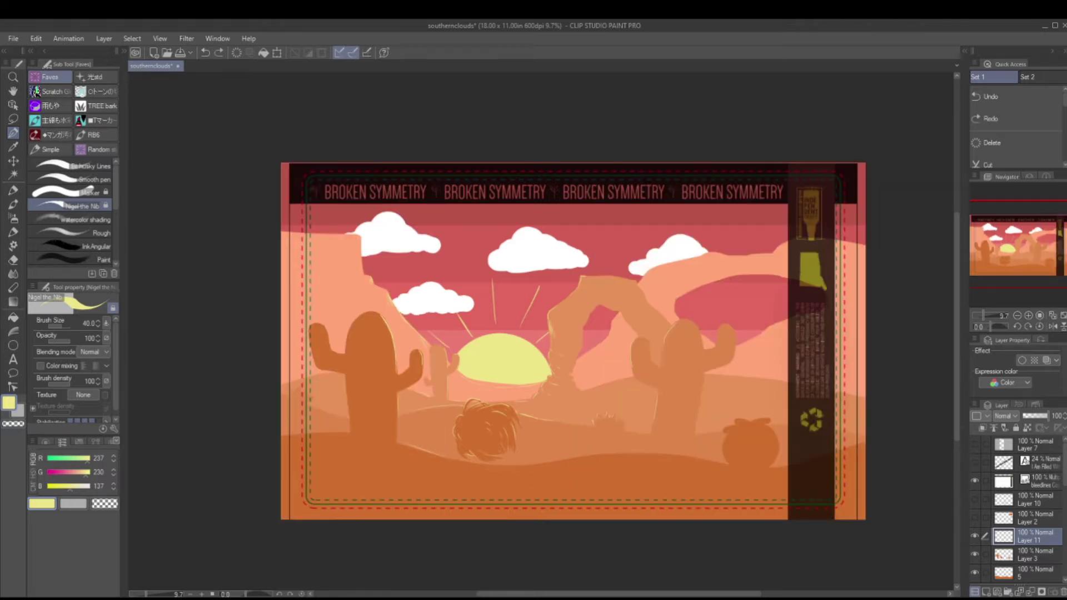
# Extend the yellow edge highlights across the landscape with the Nigel the Nib brush and save the file
pyautogui.hotkey('ctrl', 'y')
pyautogui.hotkey('ctrl', 'z')
pyautogui.hotkey('ctrl', 'y')
pyautogui.hotkey('ctrl', 'z')
pyautogui.hotkey('ctrl', 'y')
pyautogui.hotkey('ctrl', 'z')
pyautogui.hotkey('ctrl', 'y')
pyautogui.hotkey('ctrl', 's')
pyautogui.hotkey('ctrl', 'z')
pyautogui.hotkey('ctrl', 'y')
pyautogui.hotkey('ctrl', 'z')
pyautogui.hotkey('ctrl', 'y')
pyautogui.hotkey('ctrl', 'z')
pyautogui.hotkey('ctrl', 'y')
# Add short yellow highlight strokes to the arch's left leg and its rocky base at brush size 30
pyautogui.scroll(5, 475, 352)
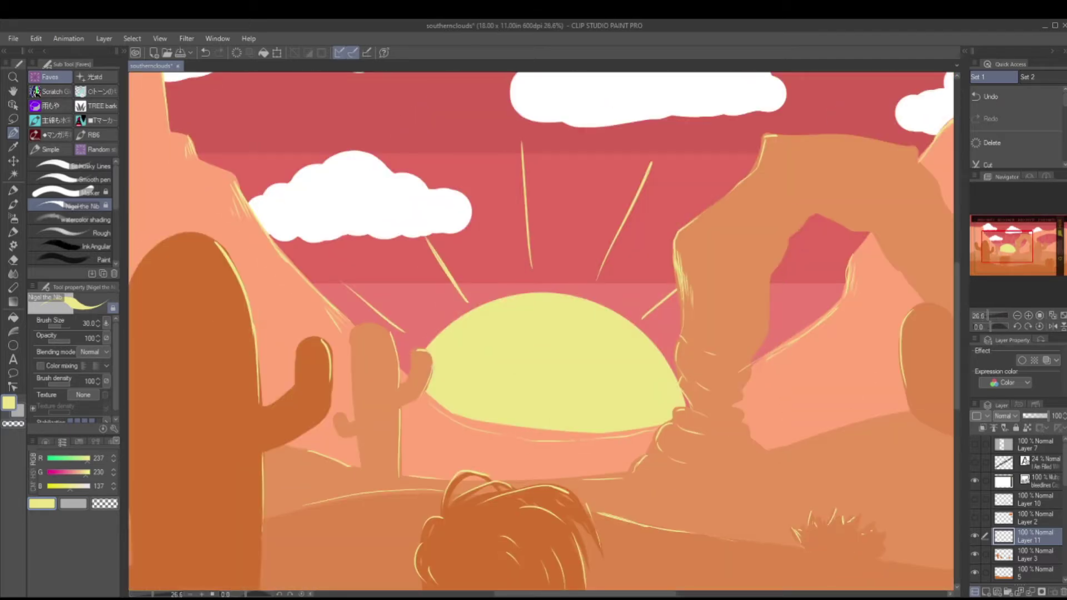
pyautogui.hotkey('ctrl', 'z')
pyautogui.hotkey('ctrl', 'y')
pyautogui.hotkey('ctrl', 'z')
pyautogui.hotkey('ctrl', 'y')
pyautogui.moveTo(679, 342)
pyautogui.mouseDown()
pyautogui.moveTo(676, 370)
pyautogui.moveTo(707, 418)
pyautogui.mouseUp()
pyautogui.moveTo(678, 425); pyautogui.dragTo(699, 438)
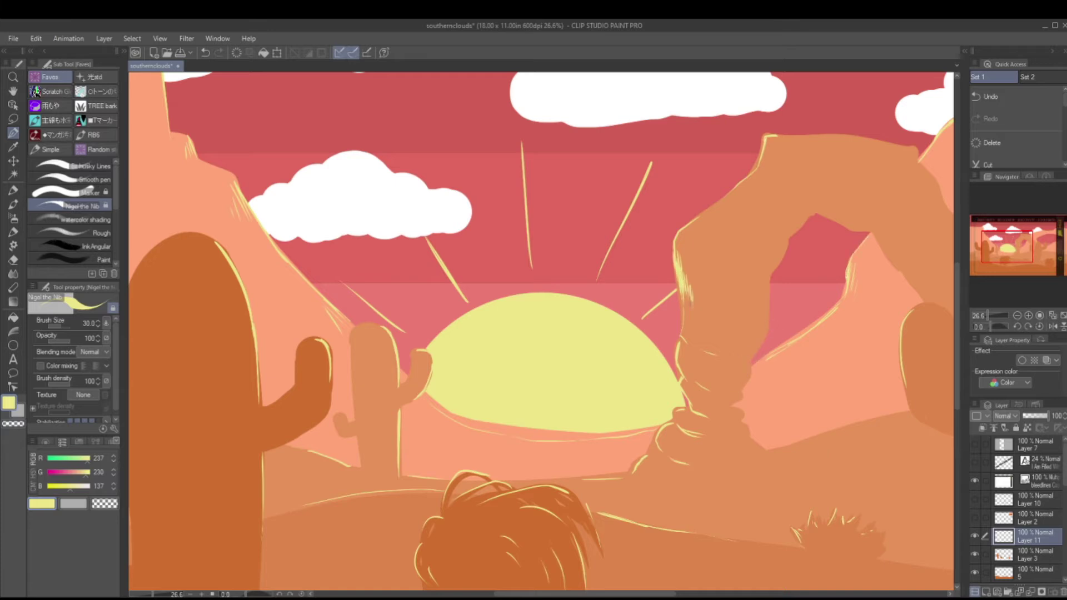
# Show the grey side mask and refine the highlights on the small cactus and arch base at brush sizes 17 and 25
pyautogui.click(975, 443)
pyautogui.press('[')
pyautogui.press('[')
pyautogui.press('[')
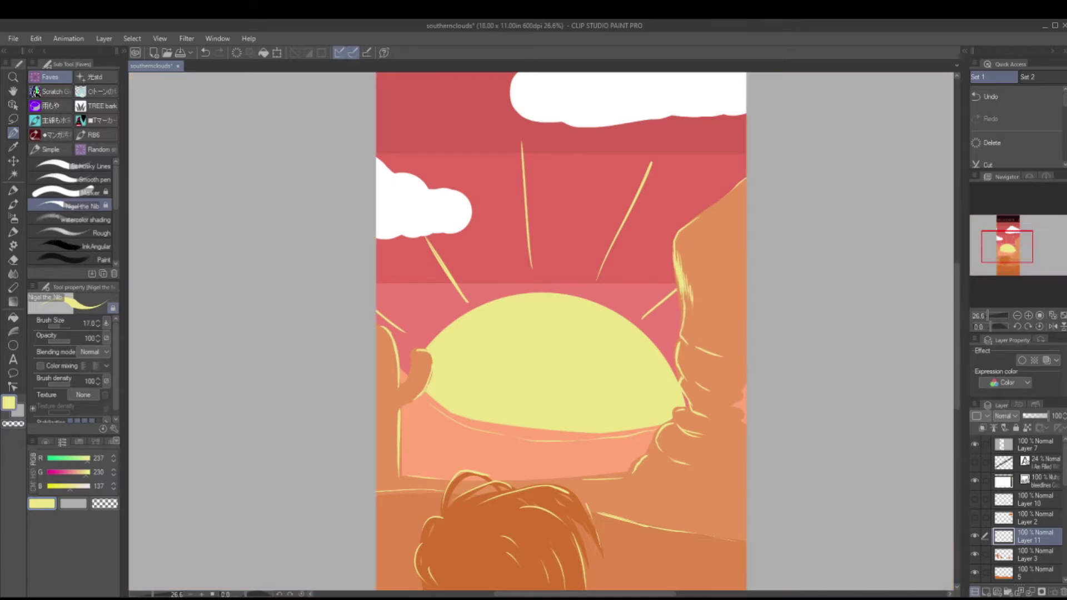
pyautogui.press(']')
pyautogui.press(']')
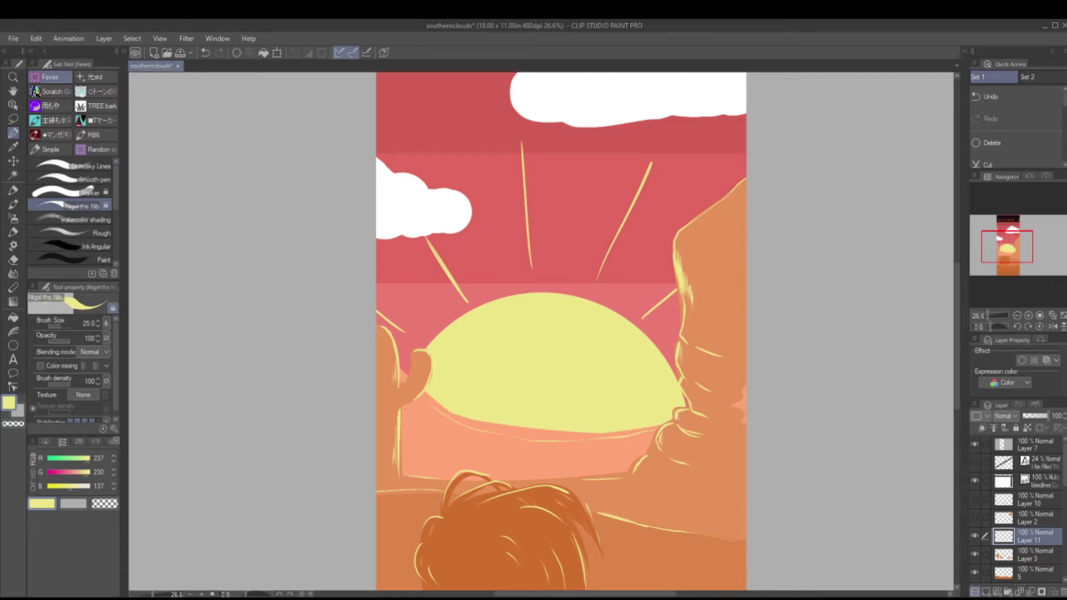
pyautogui.click(982, 316)
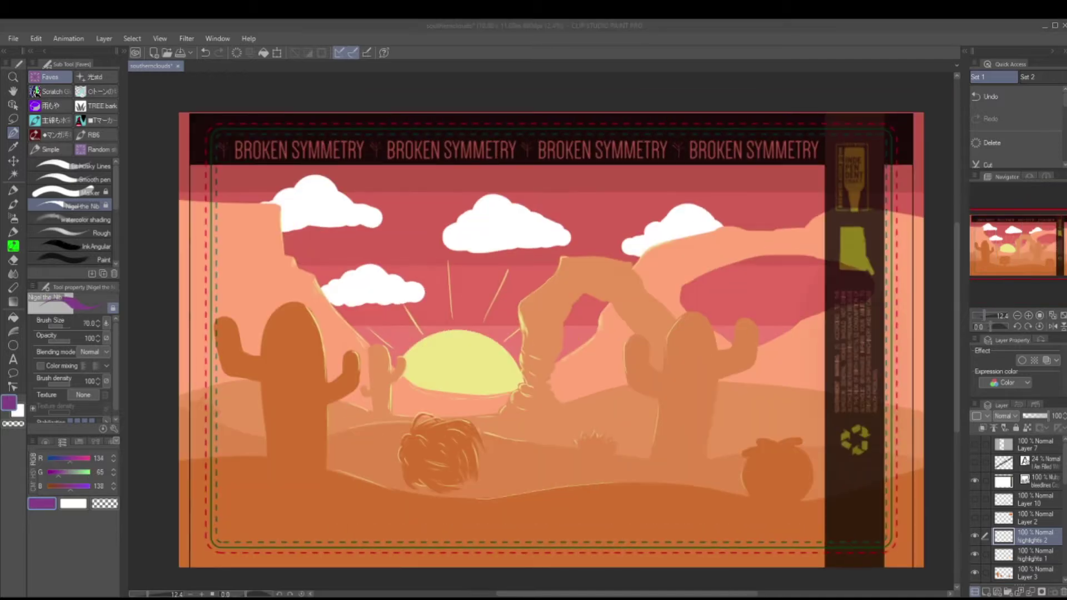
# On the highlights 2 layer, sample the sun's yellow and paint thicker highlights along the right cactus's sun-facing edges at size 70
pyautogui.keyDown('alt'); pyautogui.click(465, 370); pyautogui.keyUp('alt')
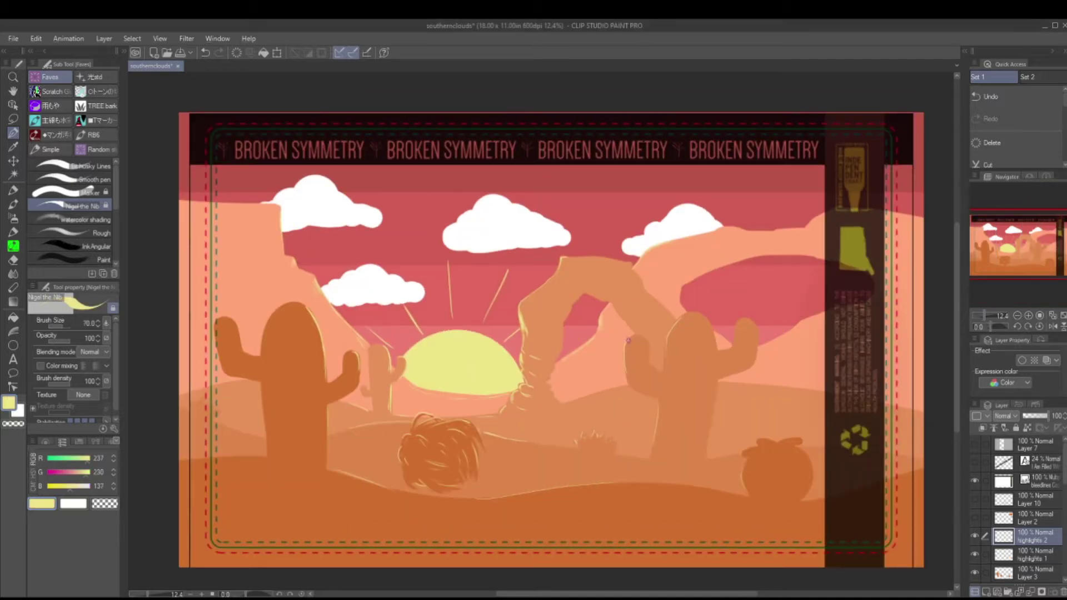
pyautogui.moveTo(627, 336); pyautogui.dragTo(627, 382)
pyautogui.moveTo(681, 317); pyautogui.dragTo(649, 461)
# Paint yellow highlights and rock contours on the left mesa and on the rock edge seen through the arch
pyautogui.moveTo(315, 278)
pyautogui.mouseDown()
pyautogui.moveTo(357, 333)
pyautogui.moveTo(314, 306)
pyautogui.mouseUp()
pyautogui.hotkey('ctrl', 'z')
pyautogui.moveTo(266, 259); pyautogui.dragTo(293, 267)
pyautogui.moveTo(262, 202)
pyautogui.mouseDown()
pyautogui.moveTo(281, 212)
pyautogui.moveTo(256, 255)
pyautogui.moveTo(248, 229)
pyautogui.mouseUp()
pyautogui.moveTo(256, 249); pyautogui.dragTo(263, 262)
pyautogui.moveTo(600, 316); pyautogui.dragTo(604, 336)
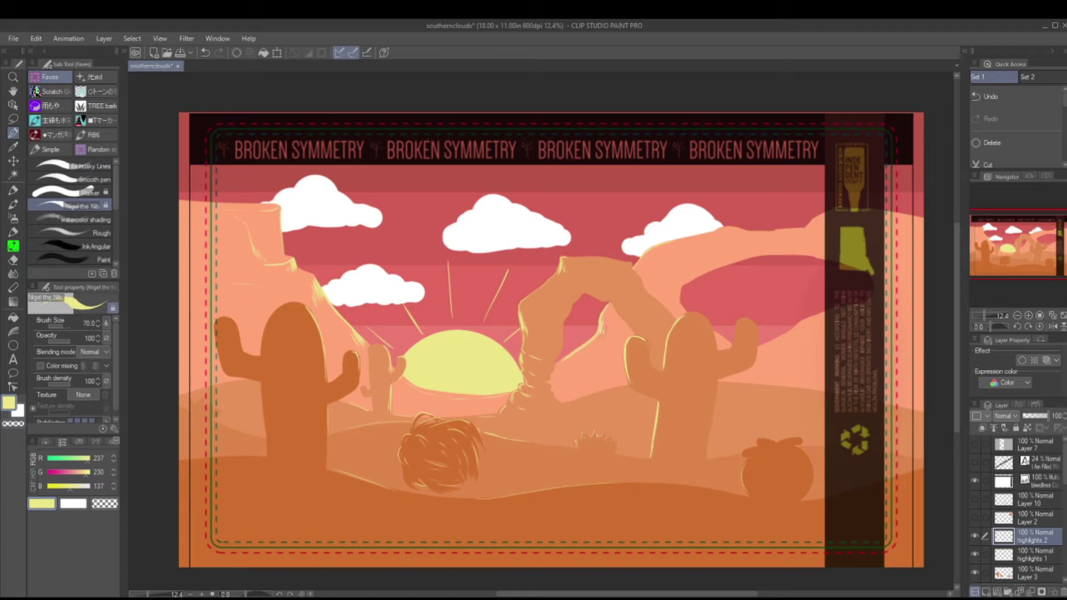
# Add yellow highlight texture down the arch's left leg and speckle the sand beneath the sun
pyautogui.hotkey('ctrl', 'z')
pyautogui.moveTo(528, 303)
pyautogui.mouseDown()
pyautogui.moveTo(536, 325)
pyautogui.moveTo(535, 380)
pyautogui.mouseUp()
pyautogui.hotkey('ctrl', 'z')
pyautogui.hotkey('ctrl', 'z')
pyautogui.hotkey('ctrl', 'z')
pyautogui.moveTo(414, 404); pyautogui.dragTo(437, 403)
pyautogui.hotkey('ctrl', 'z')
# Dot yellow spines on the small cactus and its arm at brush size 15, and on the large left cactus at size 30
pyautogui.scroll(6, 383, 356)
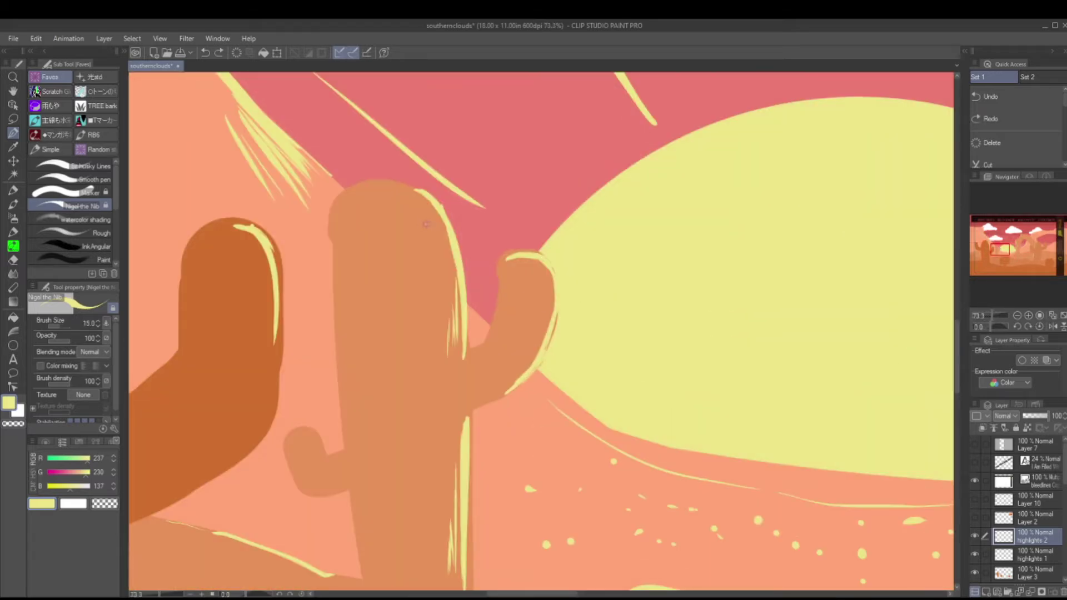
pyautogui.hotkey('ctrl', 'z')
pyautogui.moveTo(426, 223)
pyautogui.mouseDown()
pyautogui.moveTo(439, 271)
pyautogui.moveTo(459, 248)
pyautogui.mouseUp()
pyautogui.moveTo(470, 427); pyautogui.dragTo(449, 259)
pyautogui.hotkey('ctrl', 'z')
pyautogui.click(449, 258)
pyautogui.click(449, 273)
pyautogui.click(449, 300)
pyautogui.click(449, 318)
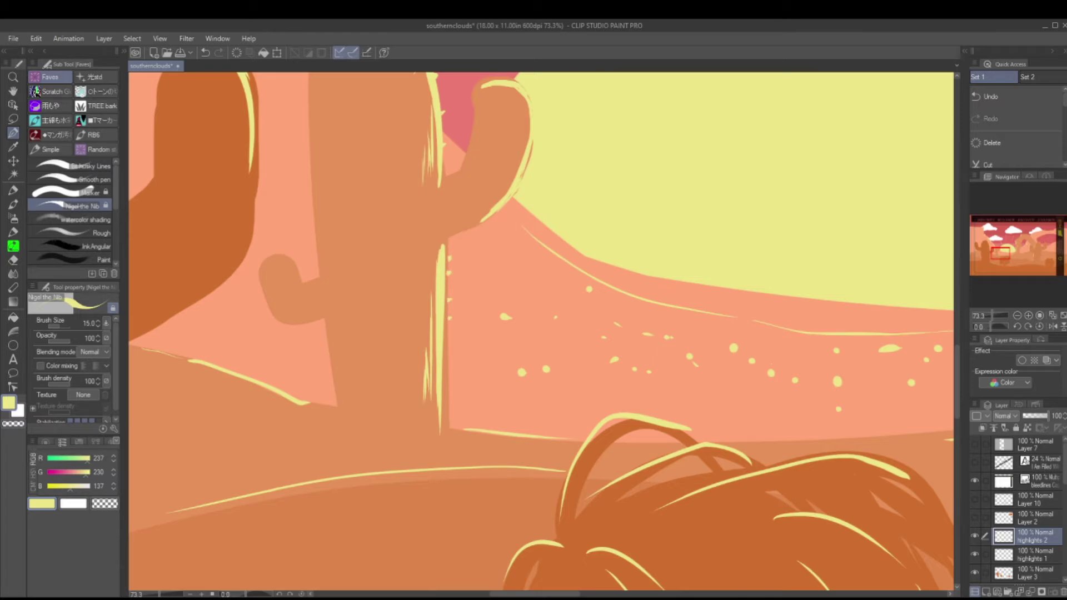
pyautogui.scroll(3, 414, 222)
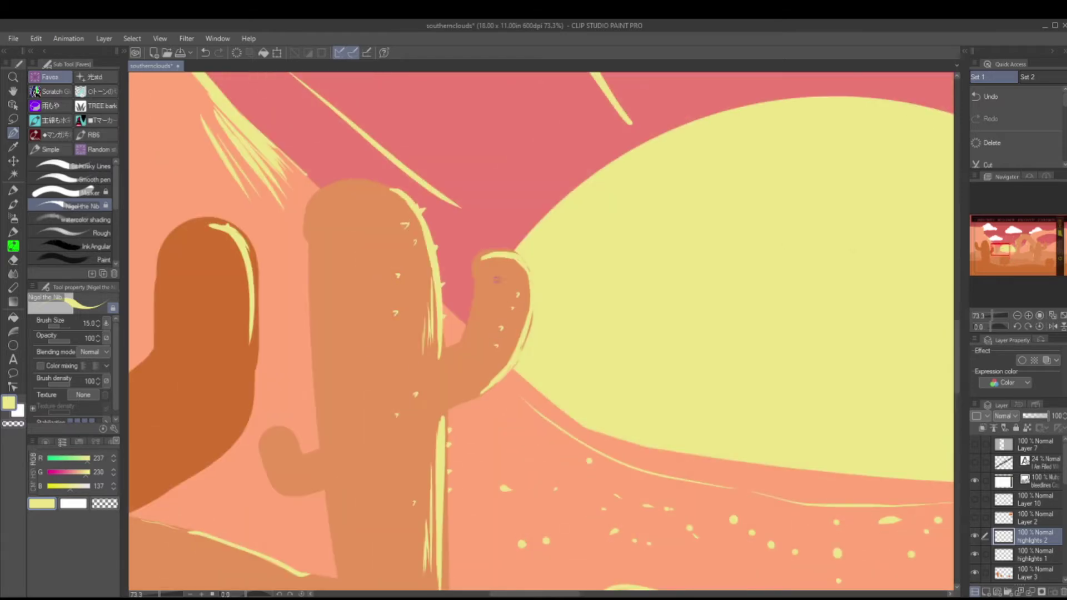
pyautogui.click(985, 314)
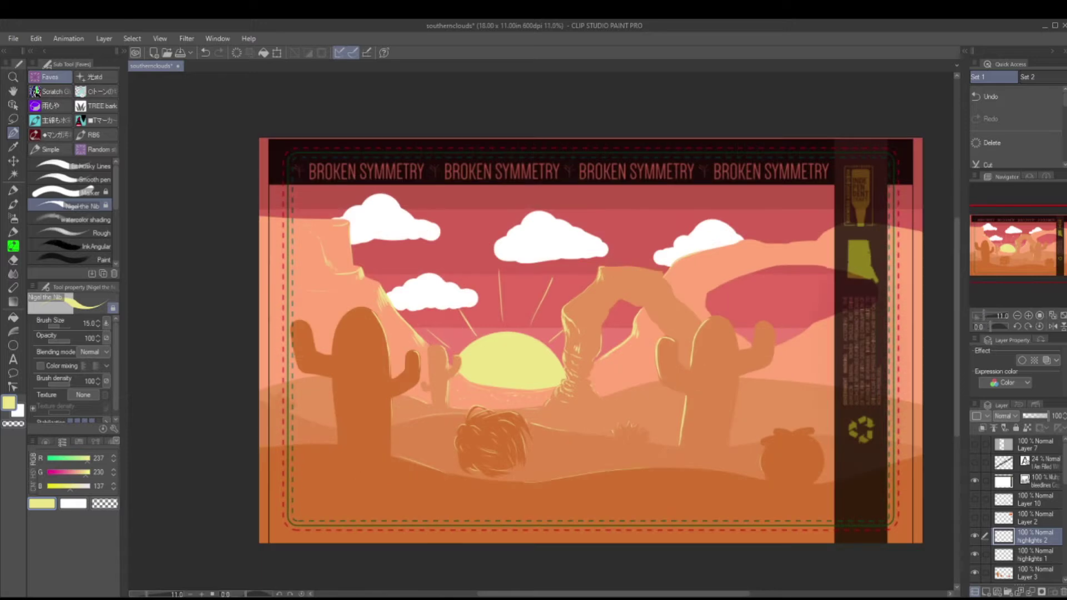
pyautogui.moveTo(985, 314); pyautogui.dragTo(987, 314)
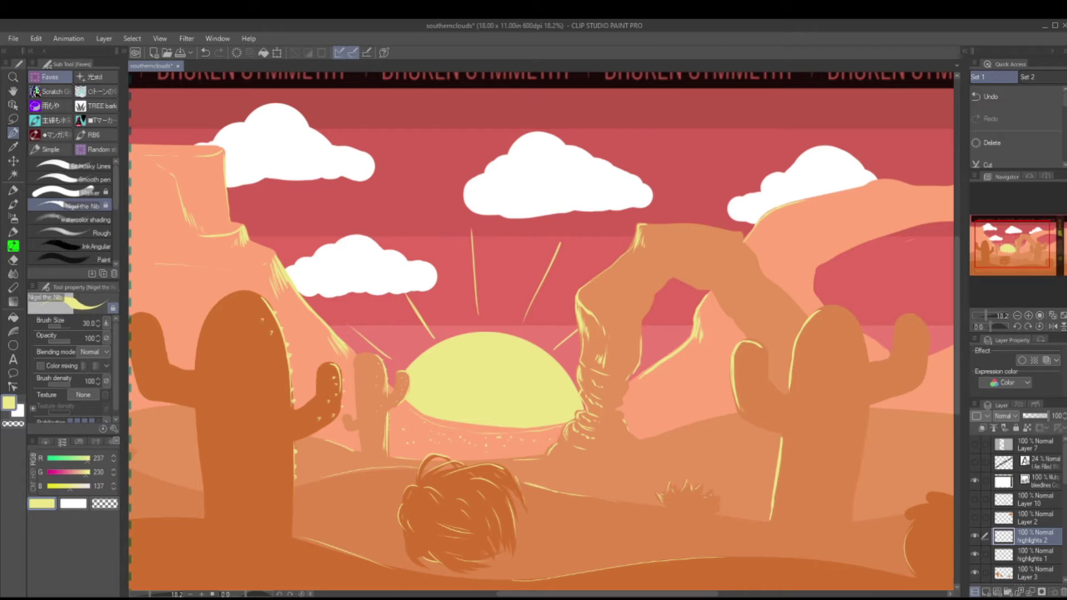
# Paint yellow spines on the large left cactus and across the right cactus and both its arms
pyautogui.click(255, 509)
pyautogui.hotkey('ctrl', 'z')
pyautogui.click(255, 510)
pyautogui.hotkey('ctrl', 'z')
pyautogui.click(811, 383)
pyautogui.moveTo(890, 358)
pyautogui.mouseDown()
pyautogui.moveTo(895, 321)
pyautogui.moveTo(913, 316)
pyautogui.mouseUp()
pyautogui.hotkey('ctrl', 'z')
pyautogui.scroll(3, 516, 356)
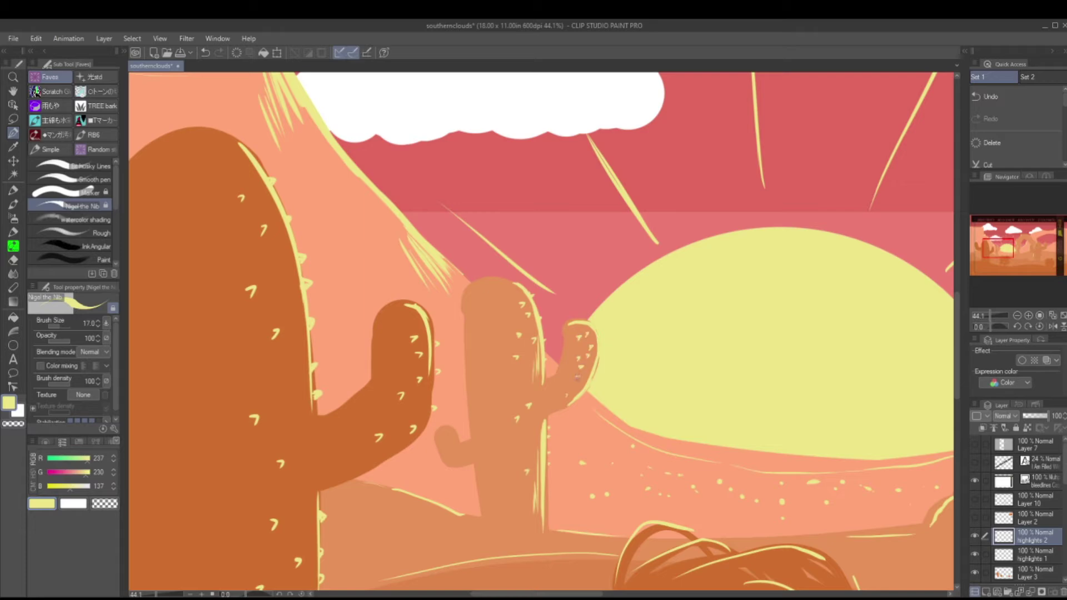
pyautogui.scroll(-5, 315, 502)
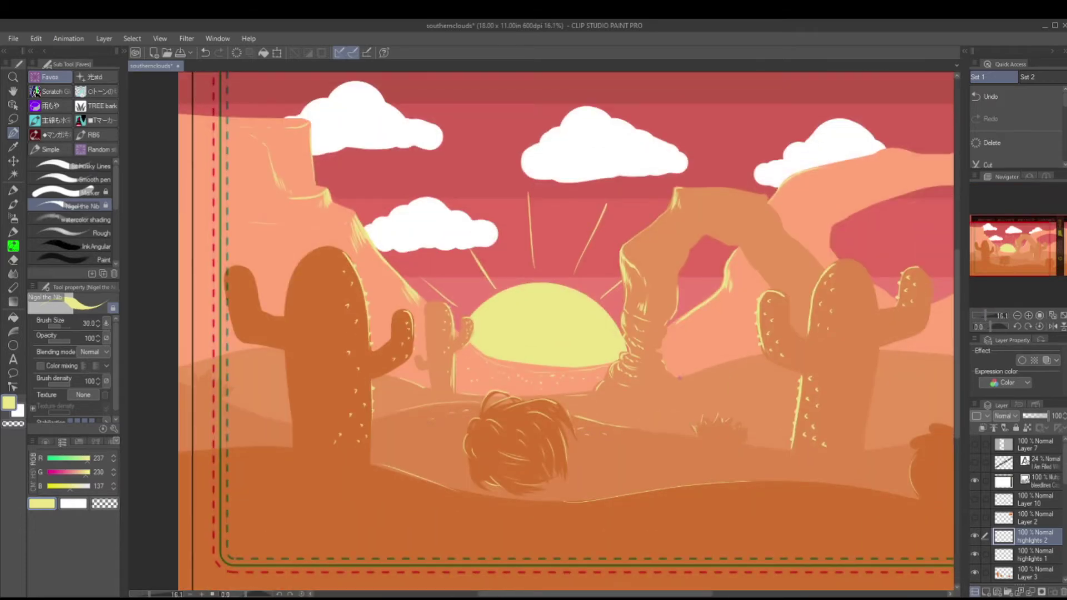
# Paint yellow highlights on the small bush beside the right cactus and along the barrel cactus's sun-facing edge
pyautogui.hotkey('ctrl', 'z')
pyautogui.moveTo(680, 265)
pyautogui.mouseDown()
pyautogui.moveTo(682, 283)
pyautogui.moveTo(699, 241)
pyautogui.moveTo(724, 236)
pyautogui.mouseUp()
pyautogui.hotkey('ctrl', 'z')
pyautogui.moveTo(426, 320); pyautogui.dragTo(426, 345)
pyautogui.hotkey('ctrl', 'z')
pyautogui.hotkey('ctrl', 'y')
pyautogui.scroll(-1, 566, 333)
pyautogui.moveTo(556, 333); pyautogui.dragTo(367, 272)
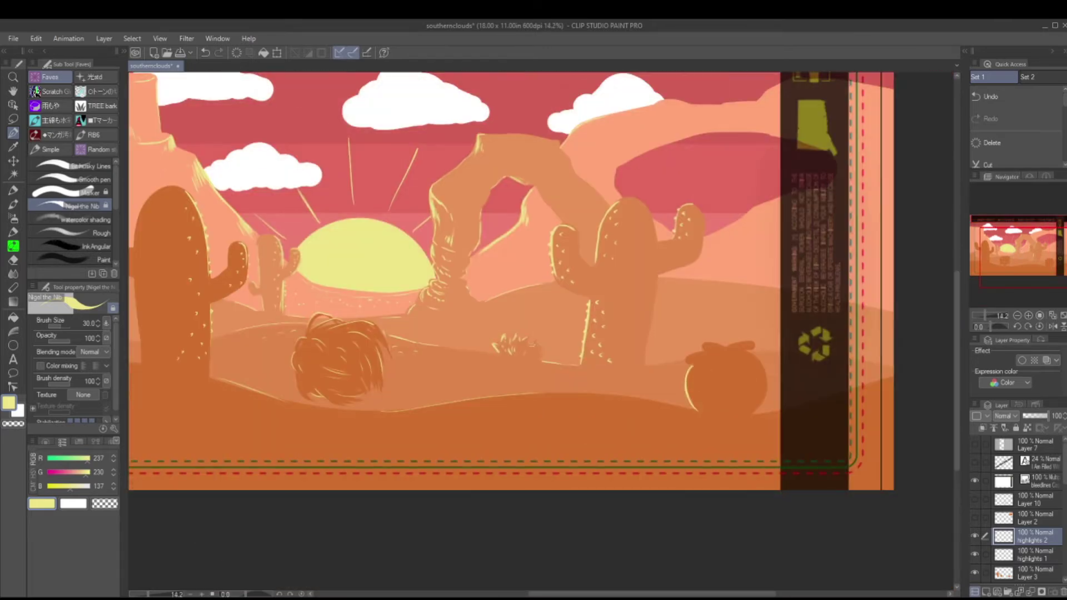
# Paint curved yellow rib highlights on the barrel cactus and light texture strokes on the rock seen through the arch
pyautogui.moveTo(689, 358)
pyautogui.mouseDown()
pyautogui.moveTo(692, 407)
pyautogui.moveTo(713, 408)
pyautogui.mouseUp()
pyautogui.hotkey('ctrl', 'z')
pyautogui.hotkey('ctrl', 'y')
pyautogui.hotkey('ctrl', 'z')
pyautogui.hotkey('ctrl', 'y')
pyautogui.hotkey('ctrl', 'z')
pyautogui.hotkey('ctrl', 'y')
pyautogui.hotkey('ctrl', 'z')
pyautogui.hotkey('ctrl', 'y')
pyautogui.hotkey('ctrl', 'z')
pyautogui.hotkey('ctrl', 'y')
pyautogui.hotkey('ctrl', 'z')
pyautogui.hotkey('ctrl', 'y')
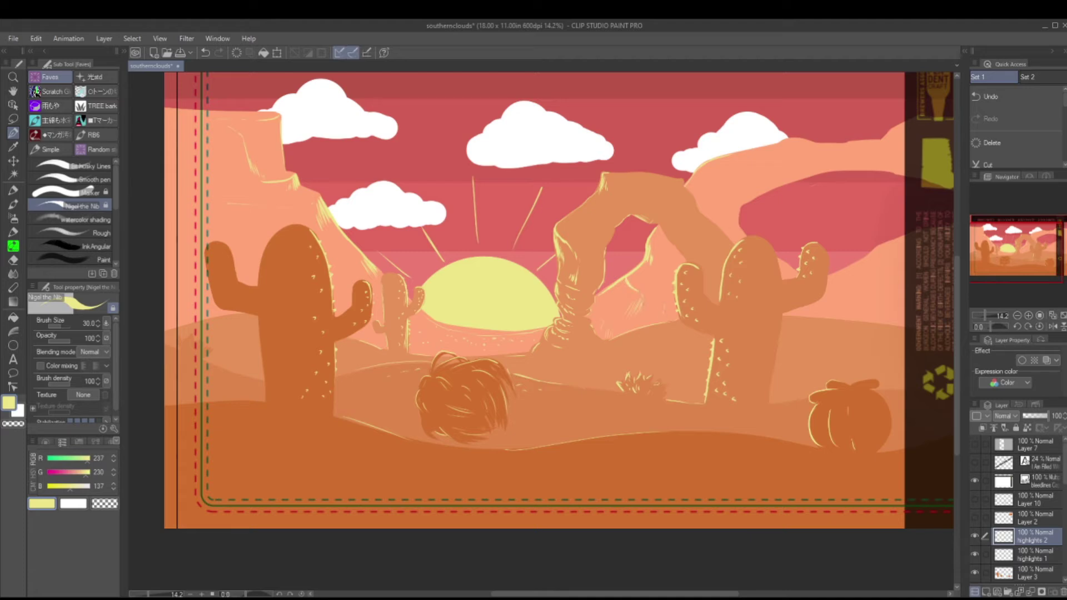
# Add yellow spines to the large left cactus's outer arm and more yellow contours to the left mesa and the rock behind the arch
pyautogui.hotkey('ctrl', 'z')
pyautogui.hotkey('ctrl', 'y')
pyautogui.hotkey('ctrl', 'z')
pyautogui.hotkey('ctrl', 'y')
pyautogui.moveTo(242, 246); pyautogui.dragTo(241, 232)
pyautogui.hotkey('ctrl', 'z')
pyautogui.hotkey('ctrl', 'y')
pyautogui.moveTo(228, 244); pyautogui.dragTo(236, 278)
pyautogui.hotkey('ctrl', 'z')
pyautogui.hotkey('ctrl', 'y')
pyautogui.scroll(2, 533, 301)
pyautogui.hotkey('ctrl', '-')
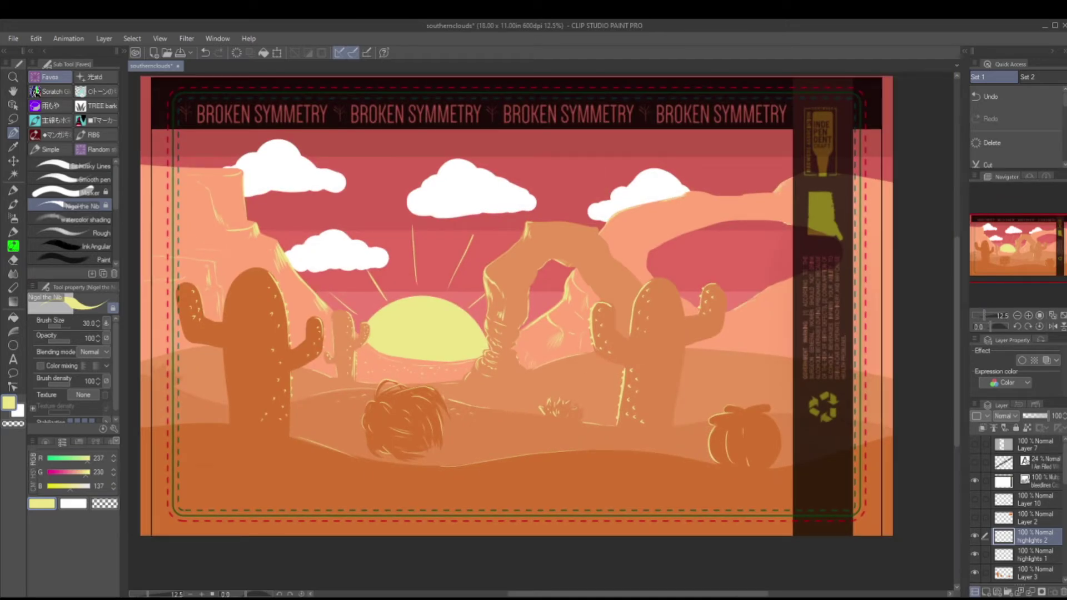
# Paint a yellow highlight along the underside of the central cloud at brush size 60
pyautogui.hotkey('ctrl', 'z')
pyautogui.hotkey('ctrl', 'y')
pyautogui.hotkey('ctrl', '+')
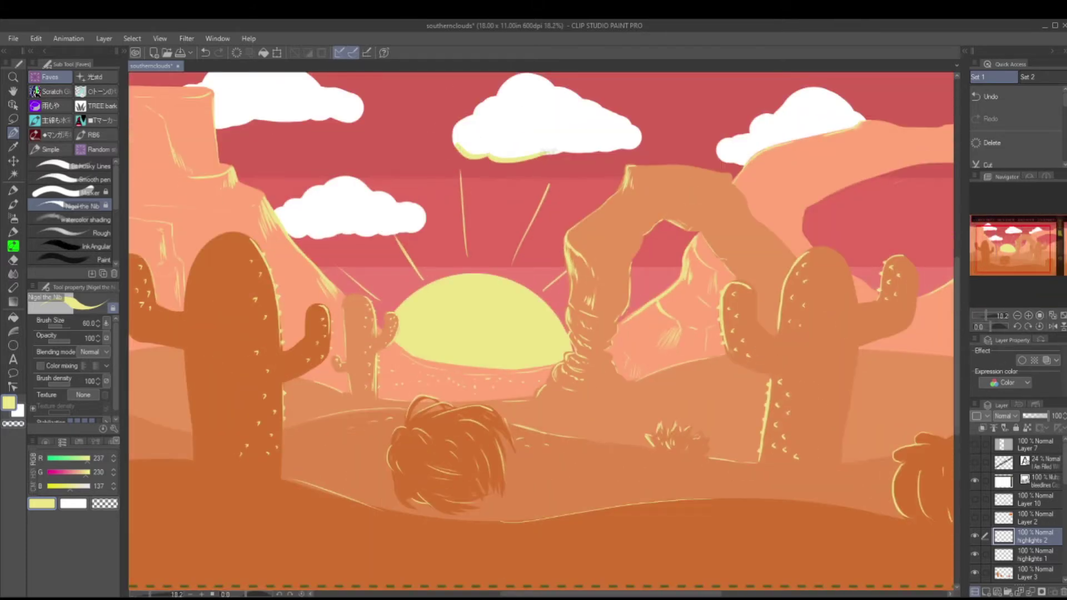
pyautogui.moveTo(548, 151); pyautogui.dragTo(633, 143)
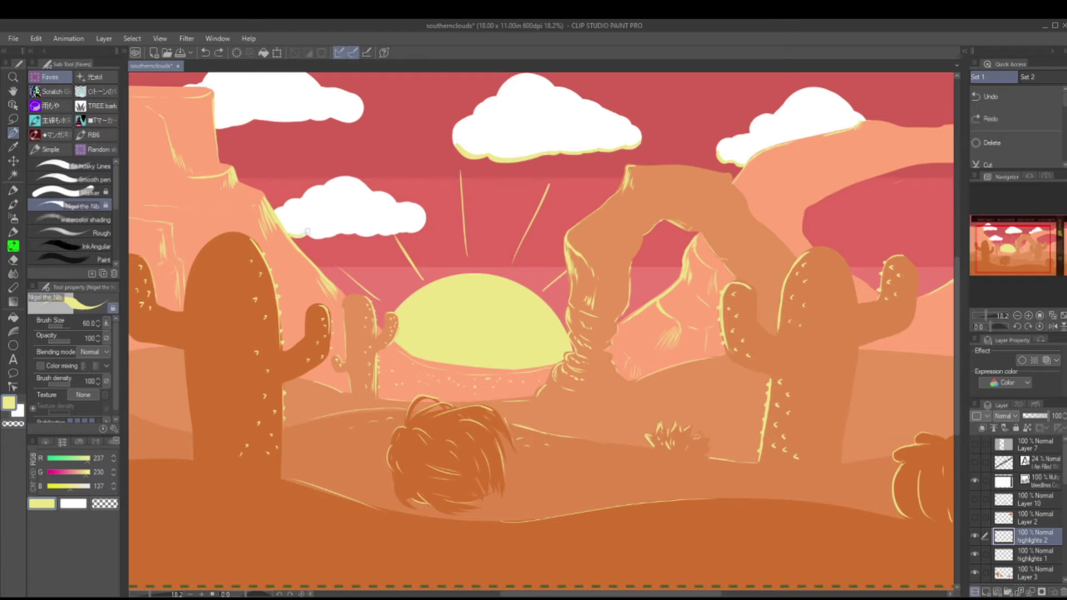
# Lasso the central cloud's yellow underside and copy it to its own layer
pyautogui.click(13, 119)
pyautogui.moveTo(459, 121)
pyautogui.mouseDown()
pyautogui.moveTo(449, 159)
pyautogui.moveTo(462, 121)
pyautogui.mouseUp()
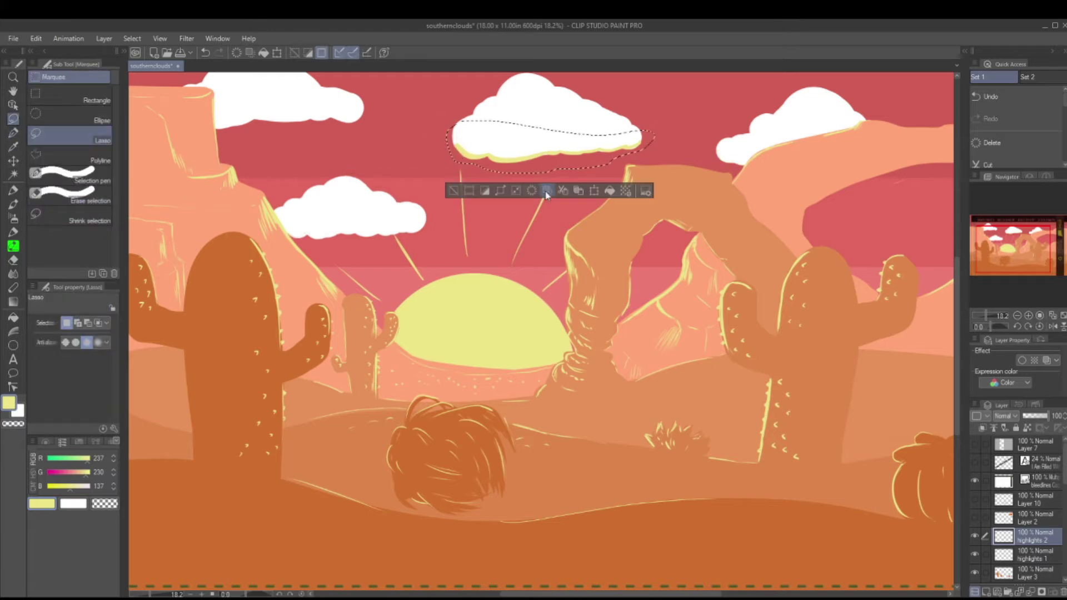
pyautogui.click(579, 191)
# Paint yellow undersides on the remaining clouds at brush size 70 and save the document
pyautogui.press('p')
pyautogui.moveTo(718, 156); pyautogui.dragTo(736, 262)
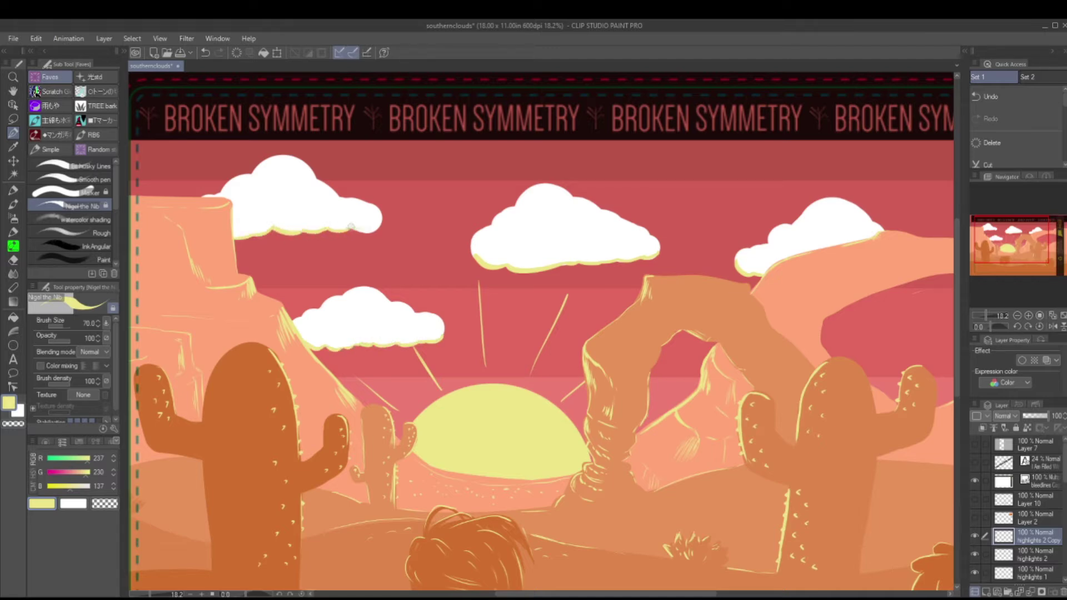
pyautogui.hotkey('ctrl', '-')
pyautogui.hotkey('ctrl', 's')
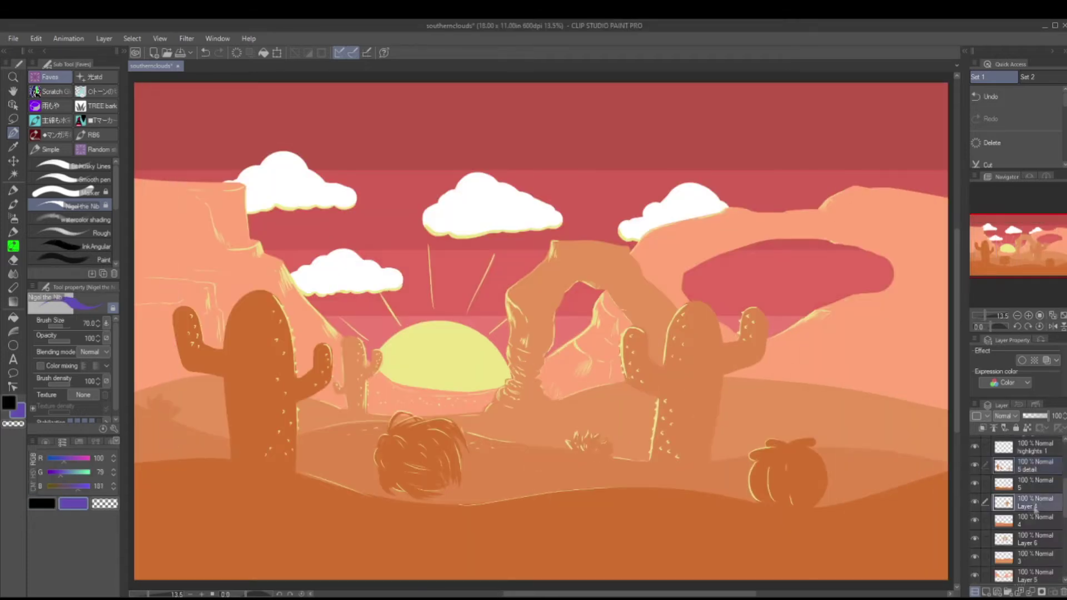
# Paint an orange rock formation at the left edge on the 3 detail layer with the Marker, and group the landscape layers into numbered folders
pyautogui.click(1032, 497)
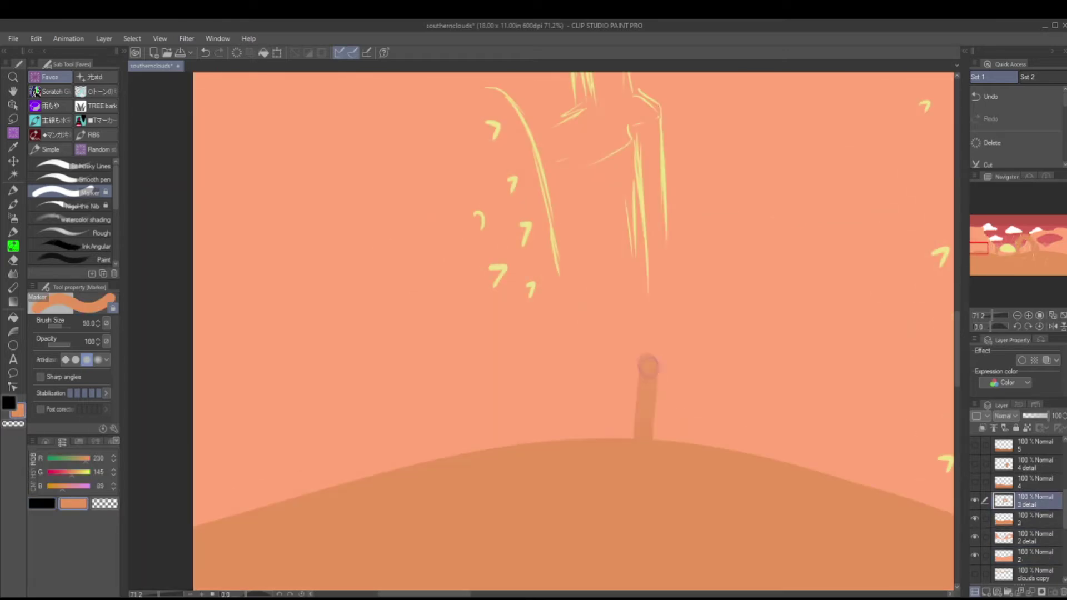
pyautogui.moveTo(643, 111); pyautogui.dragTo(690, 445)
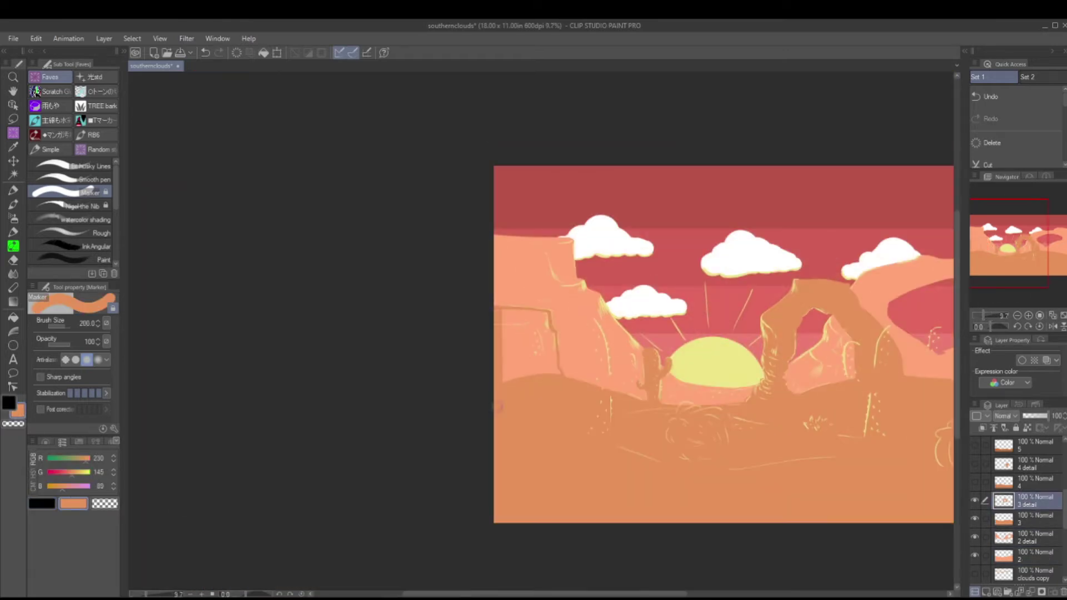
pyautogui.press('p')
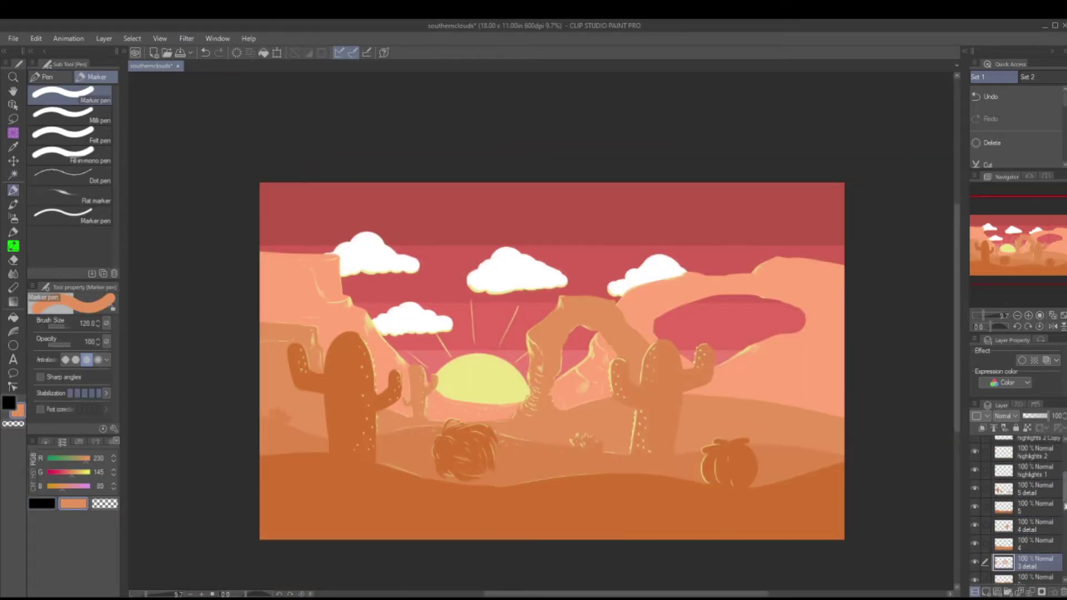
pyautogui.hotkey('ctrl', 'g')
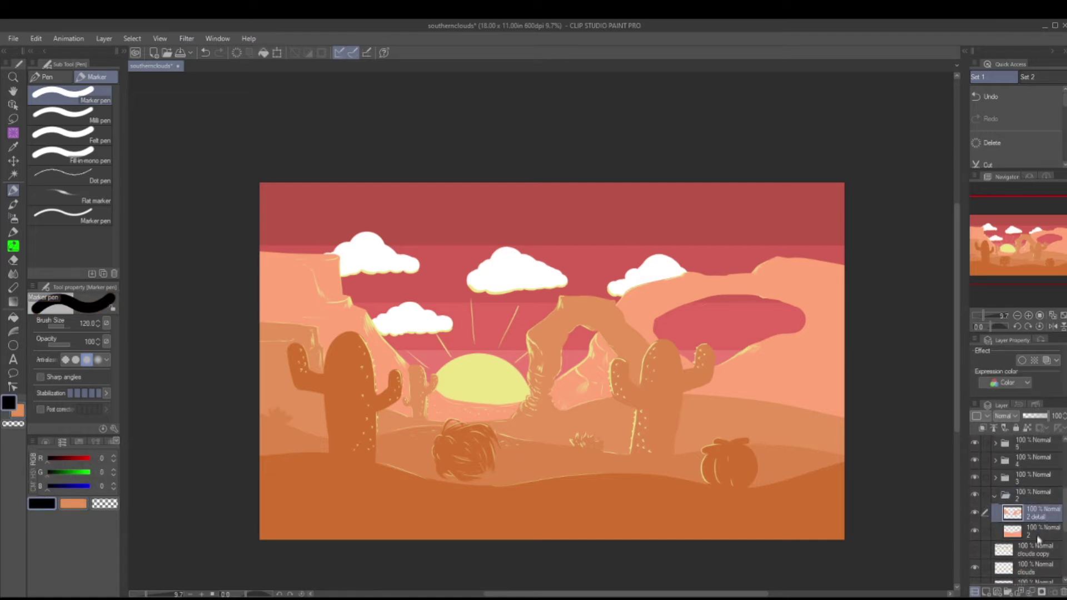
# Auto-select the area around folder 2's background mesas and outline the selection in black on a new vector layer
pyautogui.press('w')
pyautogui.click(730, 330)
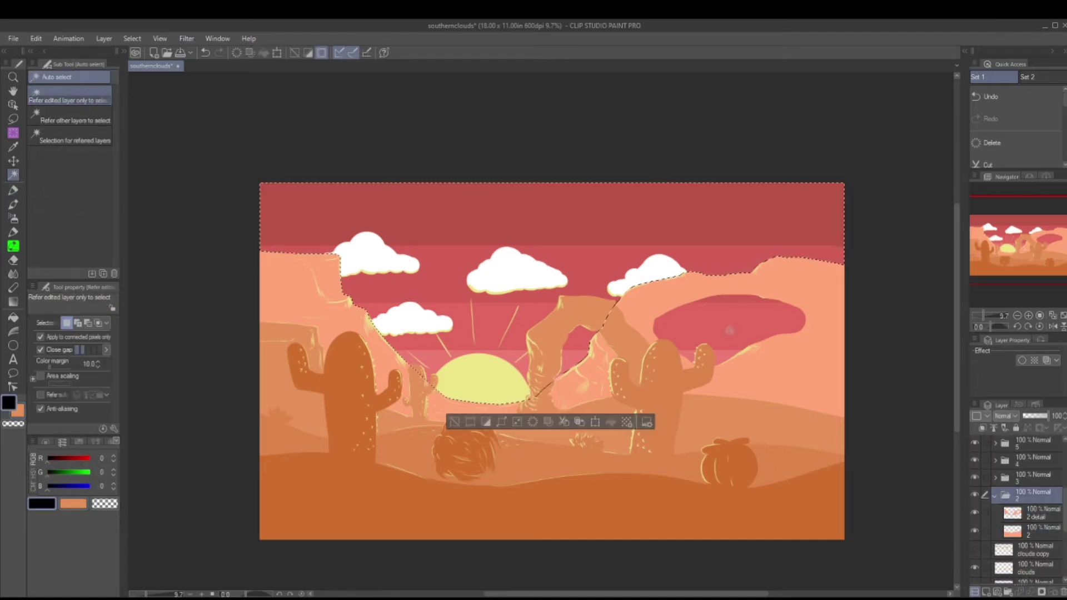
pyautogui.hotkey('ctrl', 'shift', 'n')
pyautogui.hotkey('ctrl', '+')
pyautogui.hotkey('ctrl', 'd')
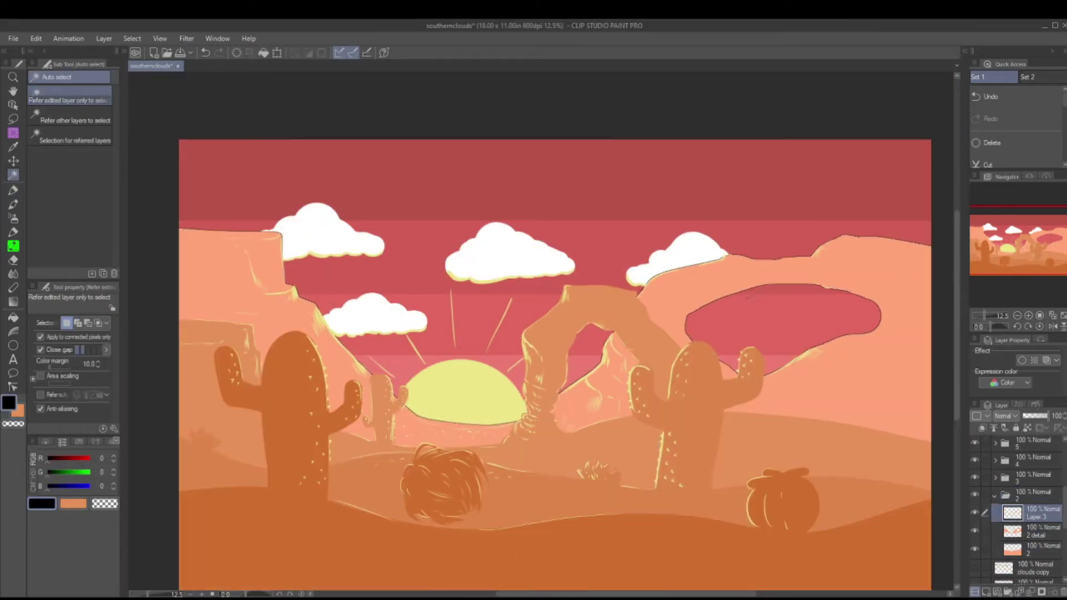
pyautogui.hotkey('ctrl', 'shift', 'n')
pyautogui.click(608, 267)
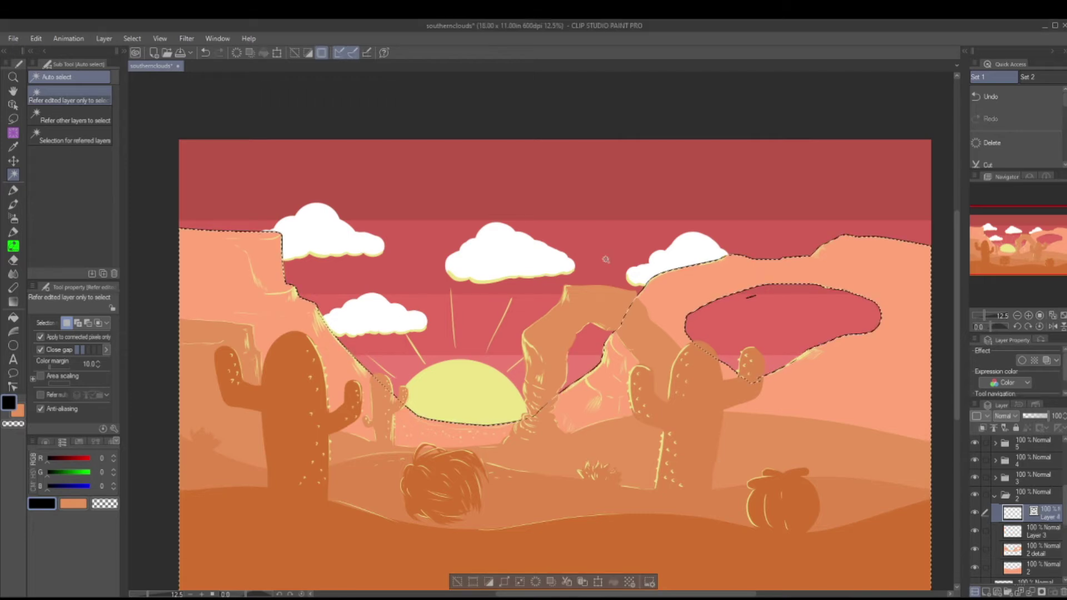
# Thicken the outlines of the background mesas, then the arch and small cactus, using Correct line width
pyautogui.click(12, 334)
pyautogui.click(72, 176)
pyautogui.scroll(3, 541, 306)
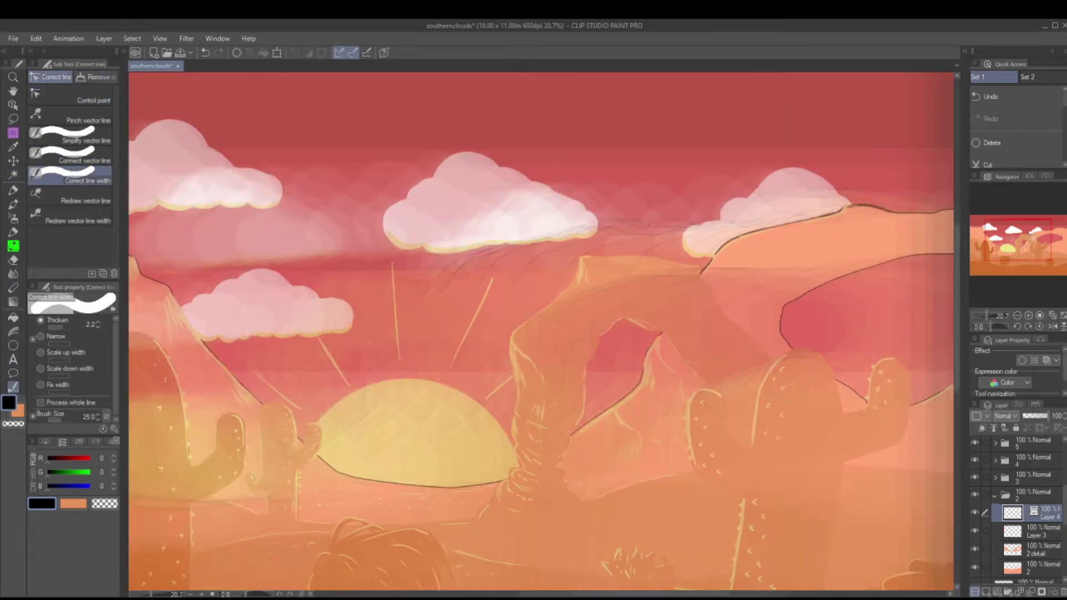
pyautogui.moveTo(723, 312); pyautogui.dragTo(411, 327)
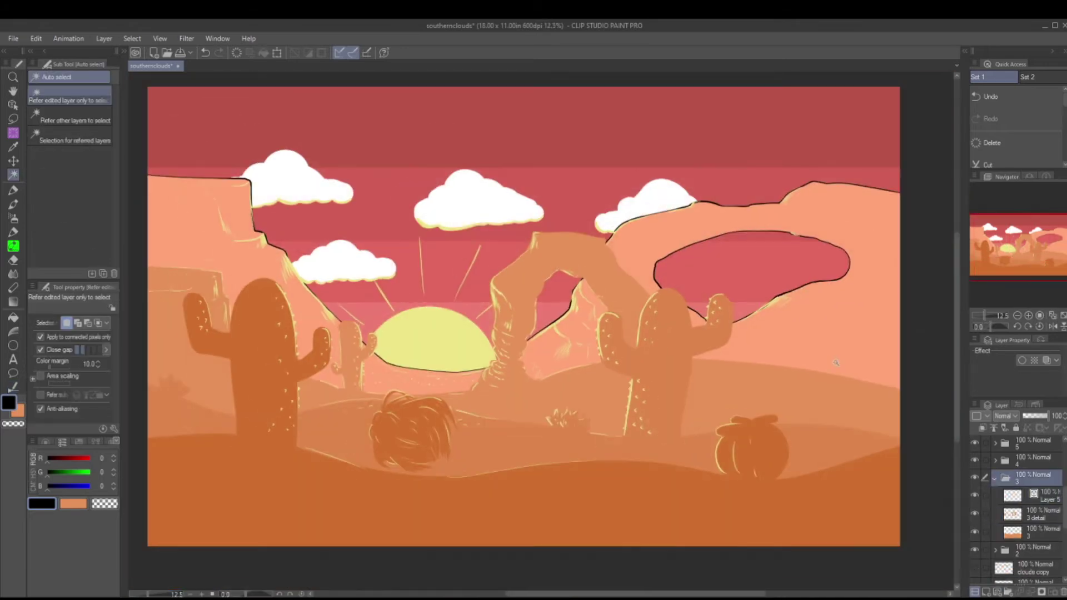
pyautogui.click(13, 387)
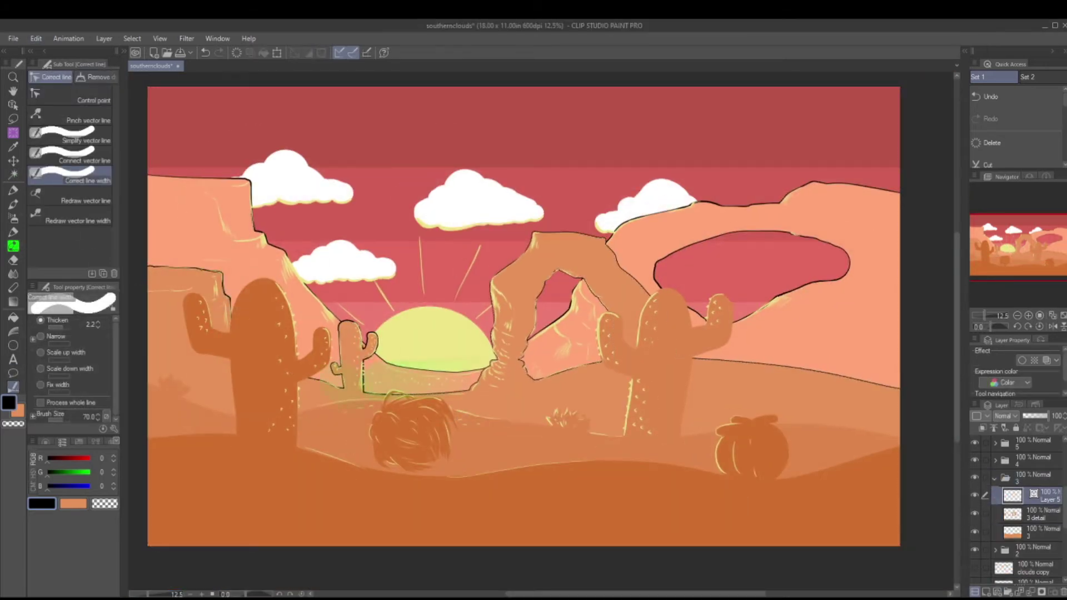
pyautogui.moveTo(533, 233)
pyautogui.mouseDown()
pyautogui.moveTo(528, 346)
pyautogui.moveTo(211, 275)
pyautogui.mouseUp()
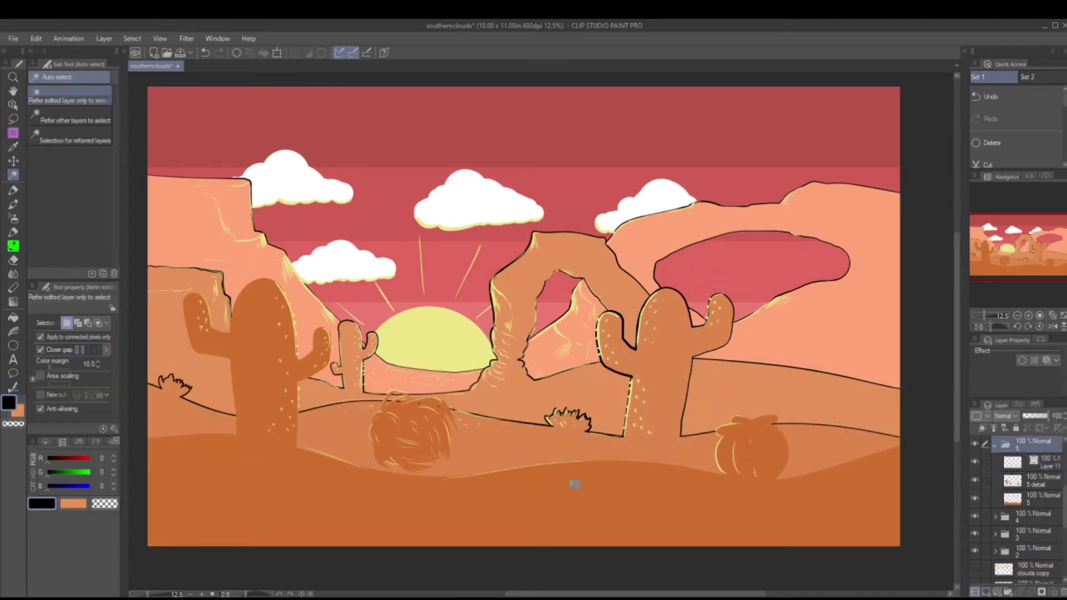
# Outline folder 5's foreground shapes in black and thicken the cactus, tumbleweed, barrel cactus and dune lines with Correct line width up to size 100
pyautogui.click(574, 484)
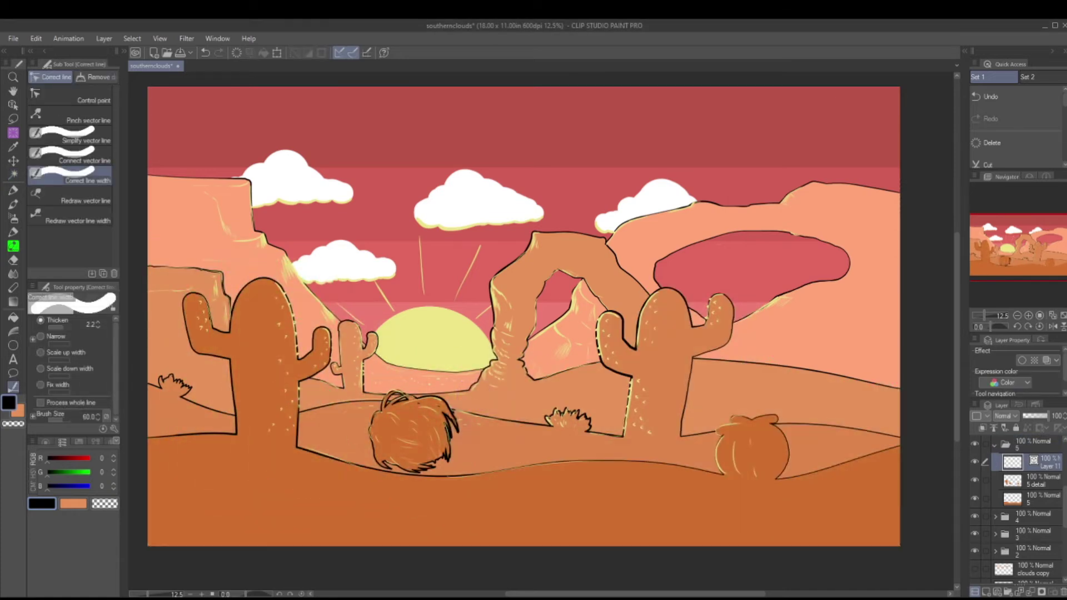
pyautogui.moveTo(297, 333); pyautogui.dragTo(304, 378)
pyautogui.moveTo(644, 300); pyautogui.dragTo(678, 328)
pyautogui.moveTo(722, 439); pyautogui.dragTo(761, 430)
pyautogui.click(994, 516)
pyautogui.moveTo(706, 450); pyautogui.dragTo(506, 495)
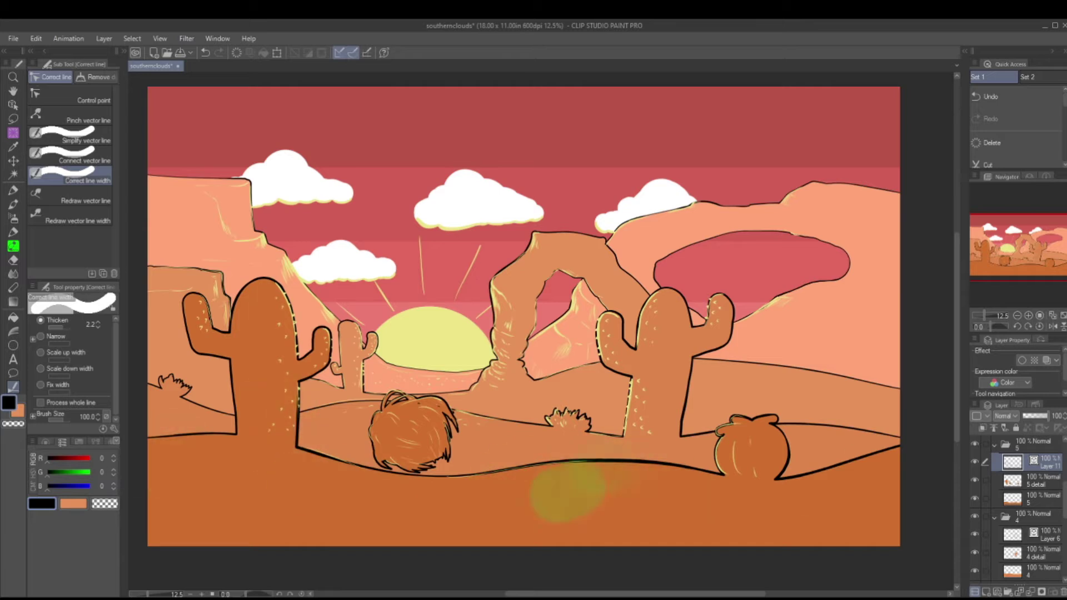
pyautogui.scroll(-5, 1022, 511)
# With Nigel the Nib at size 40, ink black details on the barrel cactus's crown and the ground line beneath the large left cactus
pyautogui.press('p')
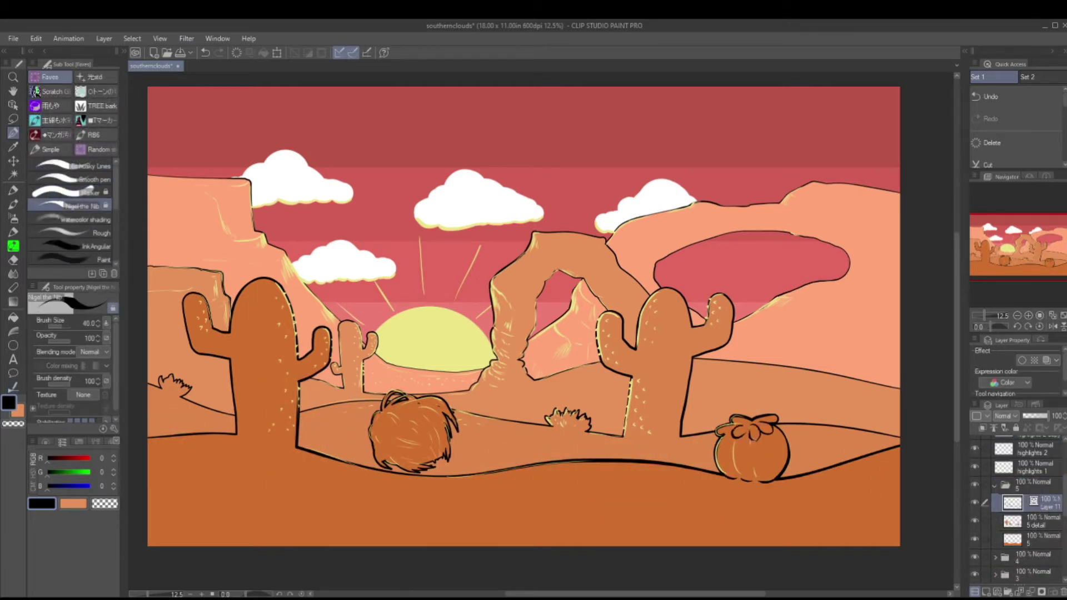
pyautogui.scroll(2, 186, 501)
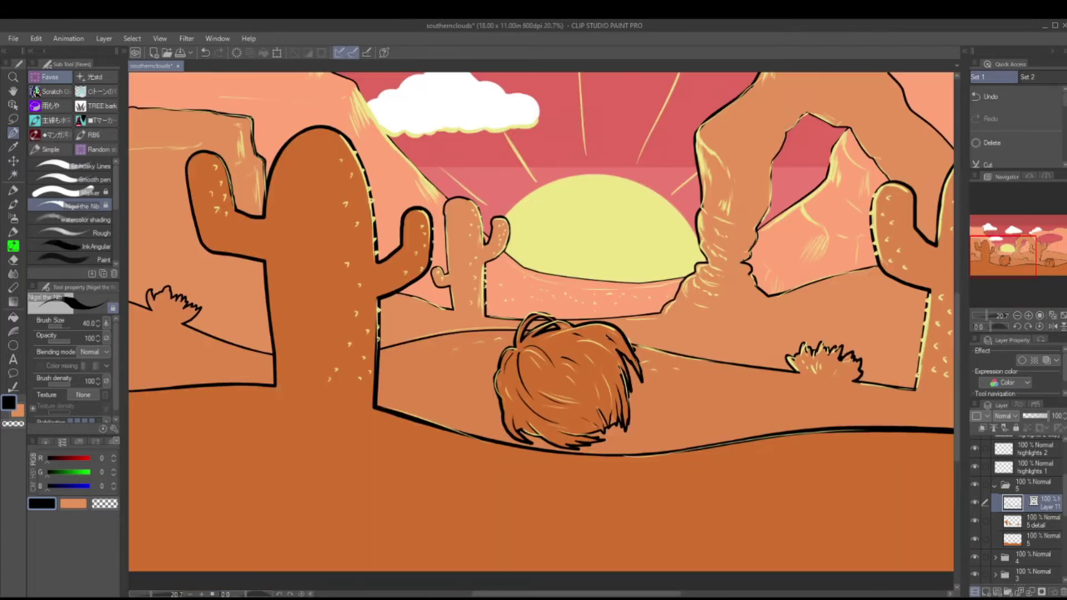
pyautogui.moveTo(275, 384); pyautogui.dragTo(284, 384)
# Try black rib lines on the large left cactus, undo them and add a new layer above folder 5's outlines
pyautogui.moveTo(307, 129); pyautogui.dragTo(306, 350)
pyautogui.moveTo(292, 134); pyautogui.dragTo(289, 378)
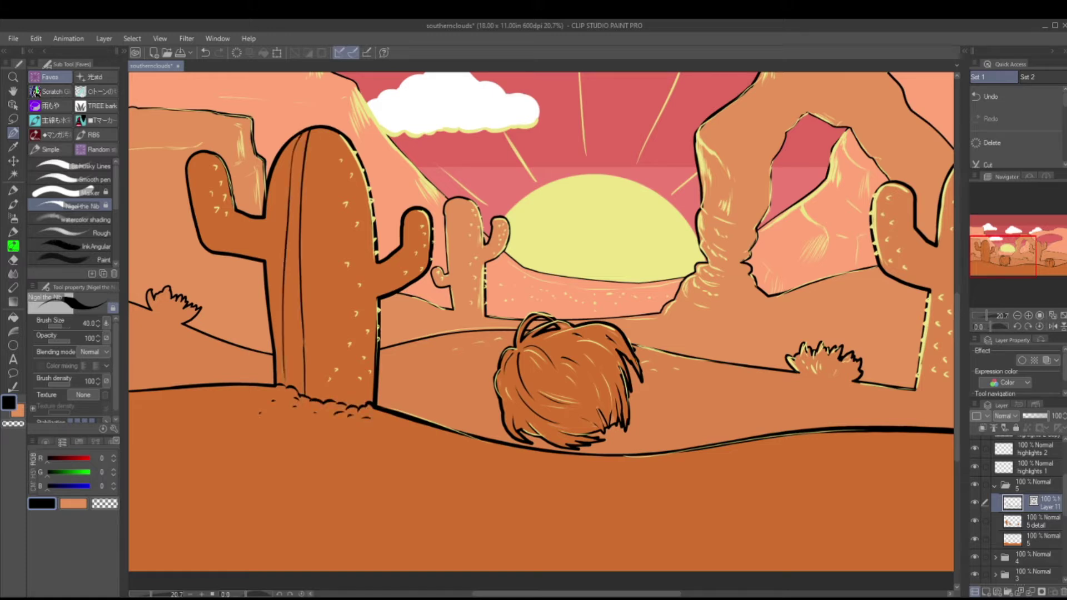
pyautogui.hotkey('ctrl', 'z')
pyautogui.hotkey('ctrl', 'z')
pyautogui.hotkey('ctrl', 'shift', 'n')
pyautogui.moveTo(308, 128); pyautogui.dragTo(308, 435)
pyautogui.moveTo(284, 131); pyautogui.dragTo(280, 388)
pyautogui.moveTo(328, 126); pyautogui.dragTo(334, 435)
pyautogui.moveTo(348, 129); pyautogui.dragTo(359, 424)
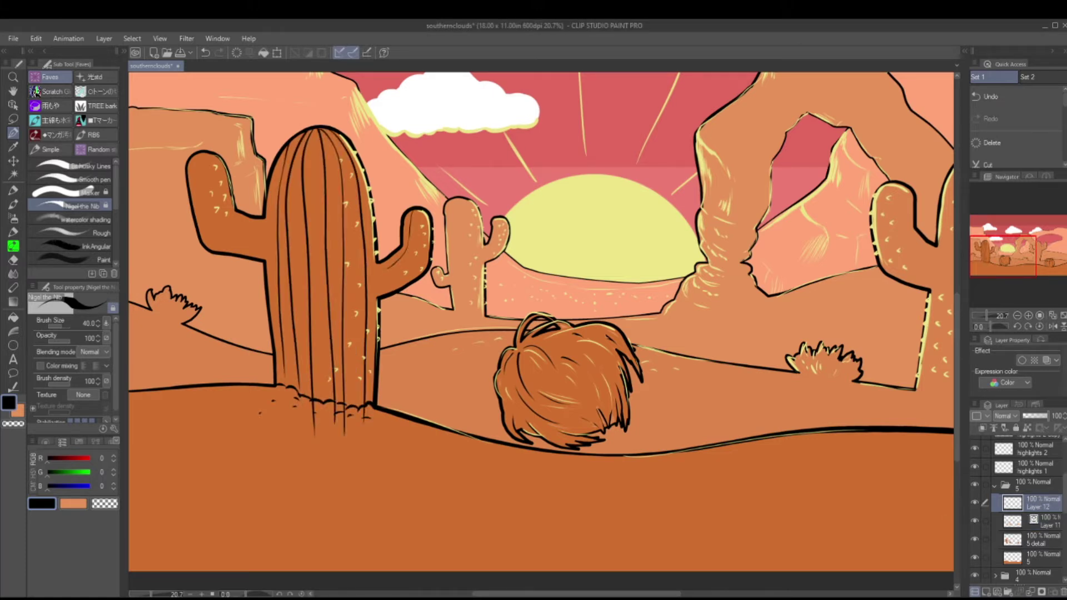
pyautogui.hotkey('ctrl', 'z')
pyautogui.hotkey('ctrl', 'z')
pyautogui.hotkey('ctrl', 'z')
pyautogui.hotkey('ctrl', 'z')
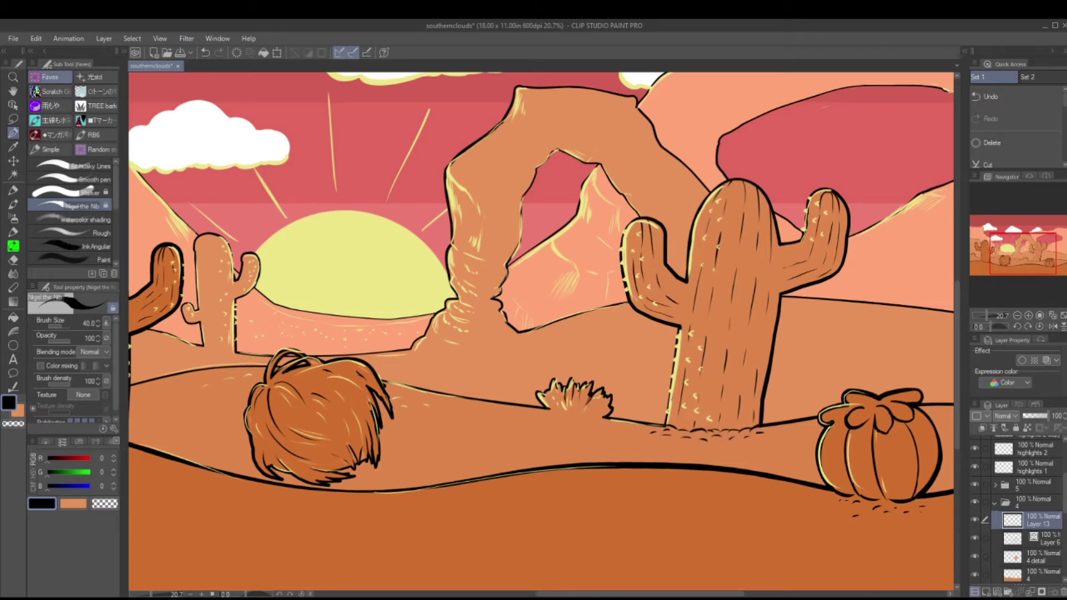
# Ink black texture and crack lines on the left mesas, desert bushes, small cactus and arch
pyautogui.hscroll(-10, 542, 331)
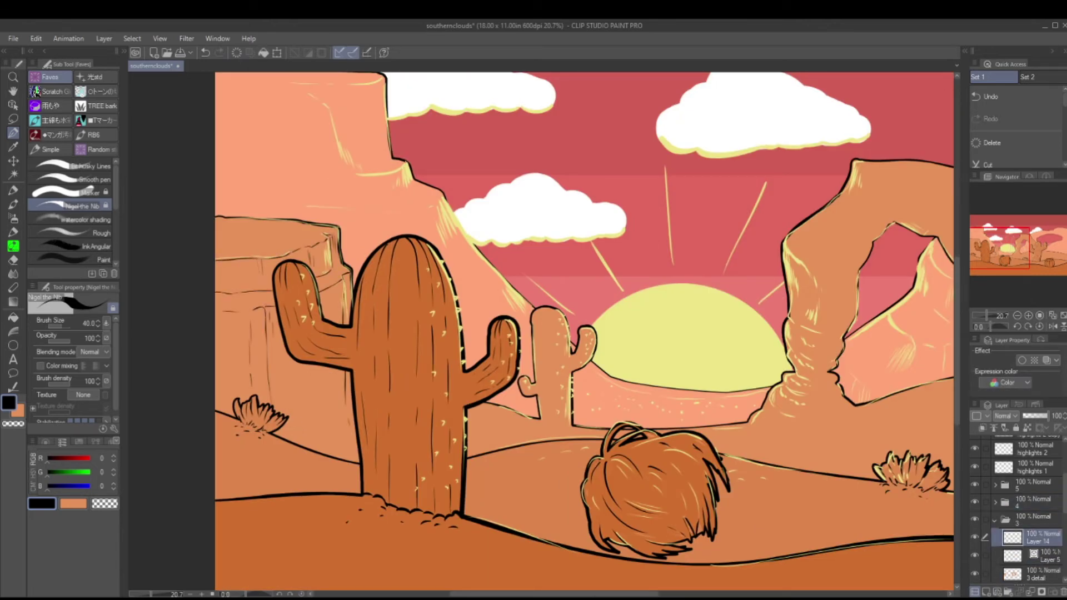
pyautogui.hscroll(3, 584, 331)
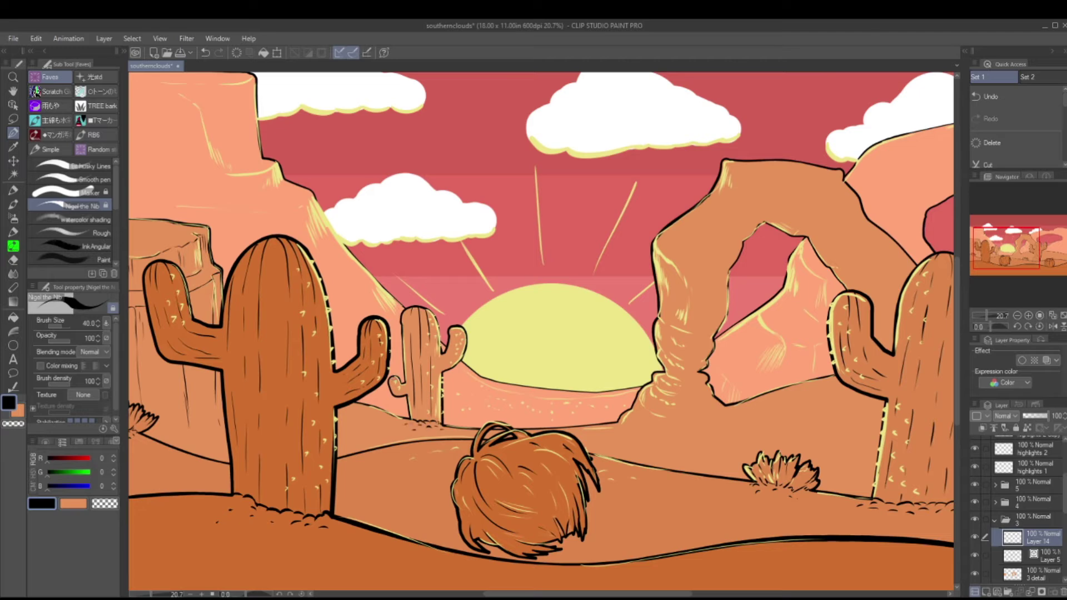
pyautogui.hscroll(5, 542, 331)
pyautogui.scroll(2, 542, 330)
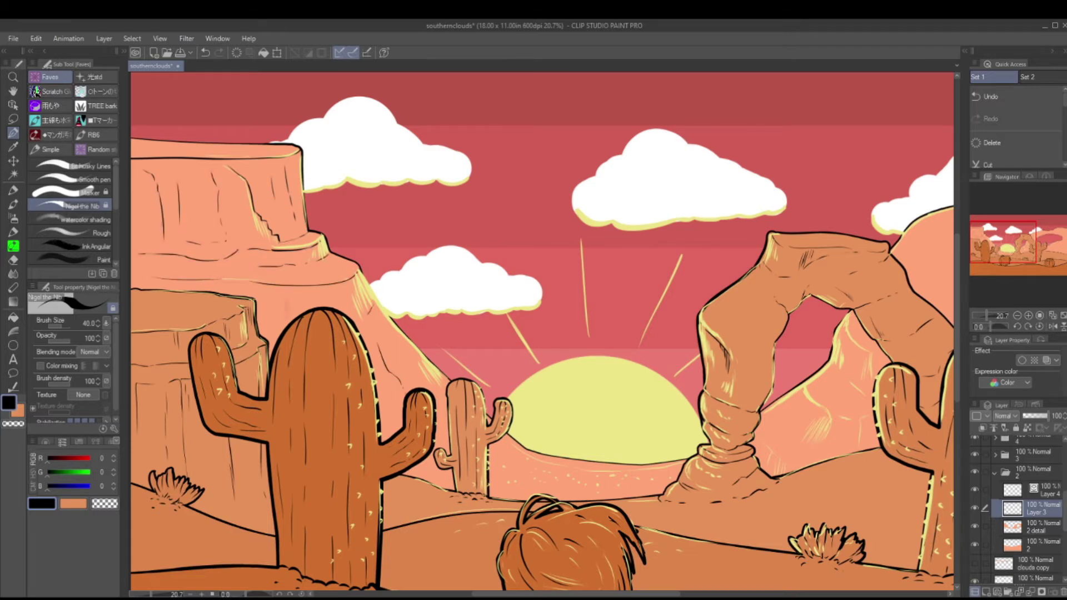
# On Layer 3 in folder 2, ink black cracks and contours on the rock behind the arch and the large right rock formation
pyautogui.hscroll(10, 542, 333)
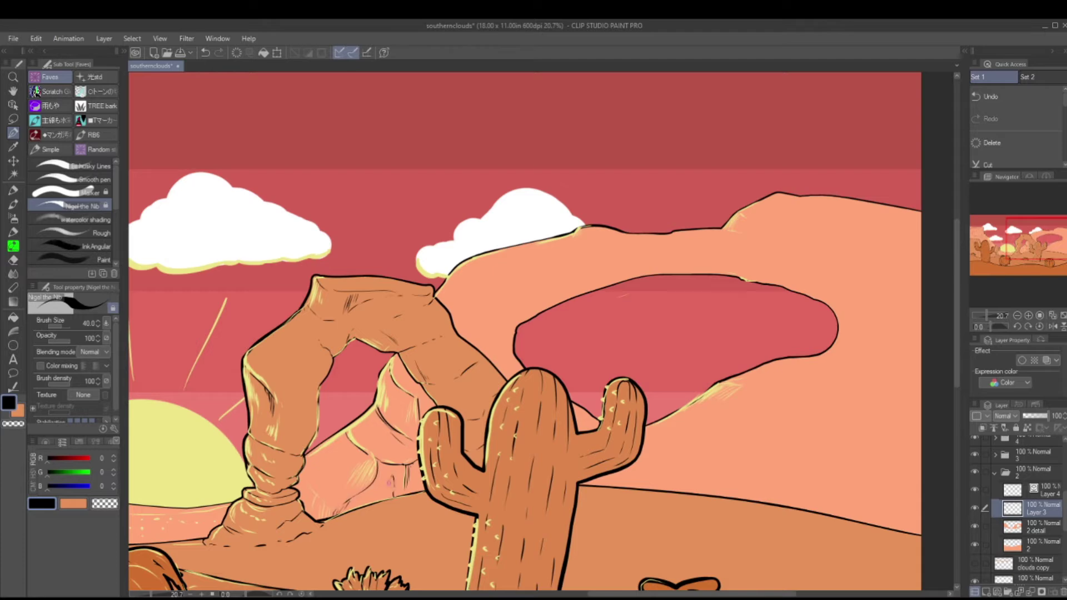
pyautogui.hscroll(3, 525, 334)
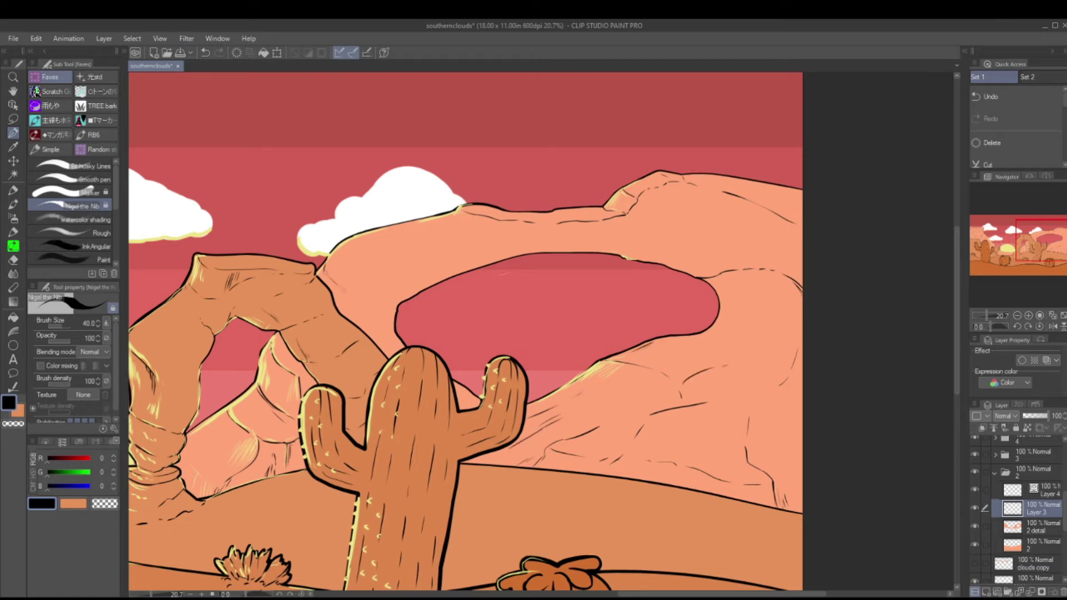
pyautogui.hotkey('ctrl', '0')
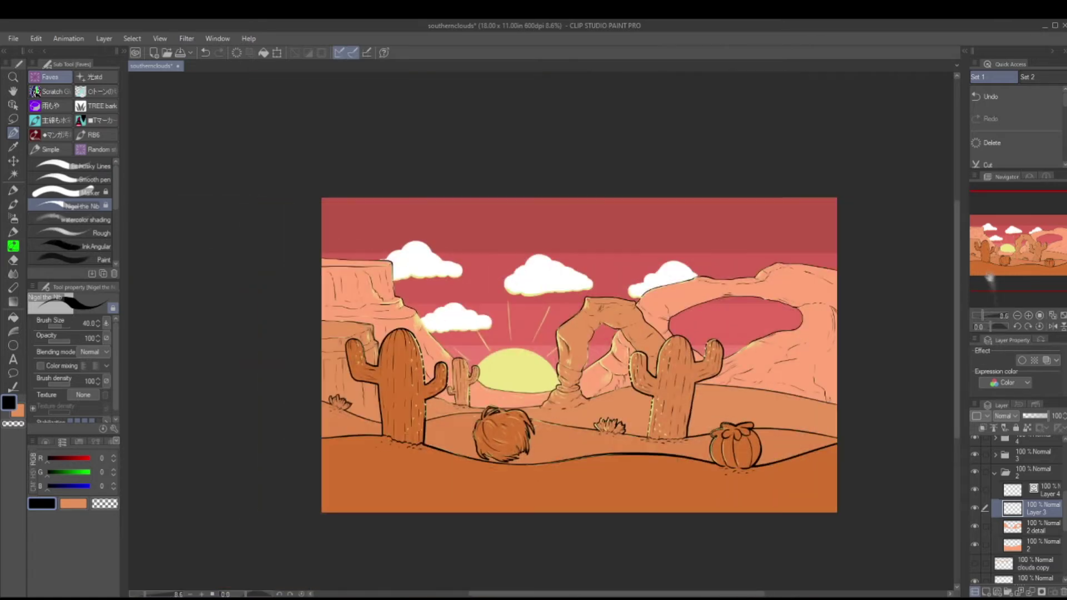
# Set the blending mode of the highlights 2 and highlights 1 layers to Soft light
pyautogui.scroll(-3, 1022, 500)
pyautogui.click(1034, 456)
pyautogui.scroll(2, 534, 333)
pyautogui.click(1034, 474)
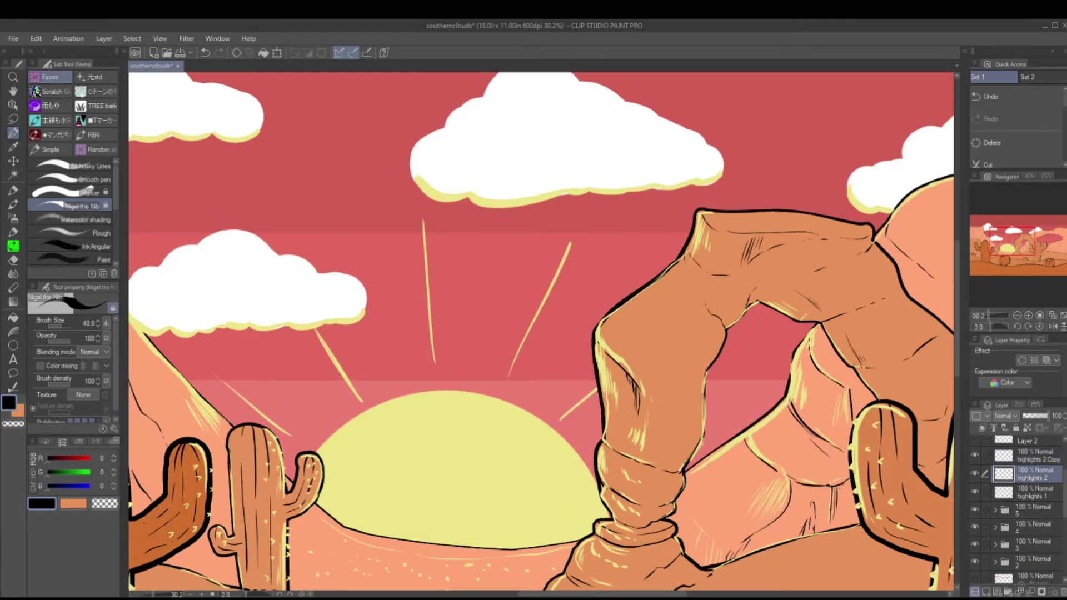
pyautogui.scroll(-15, 1015, 421)
pyautogui.click(981, 319)
pyautogui.click(1022, 500)
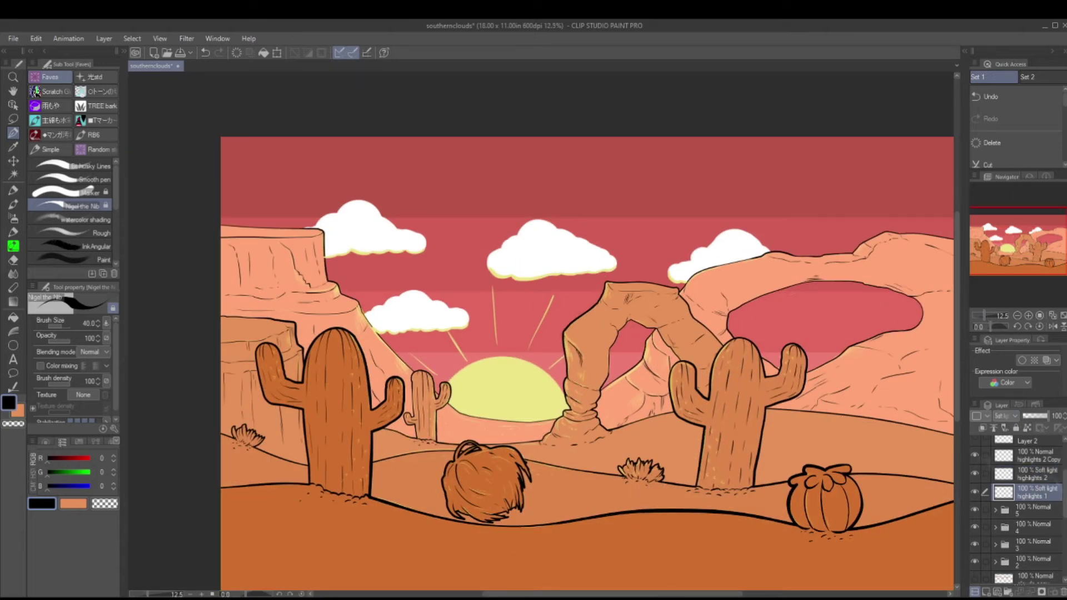
# Shade the selected far mesas and rocks blue with the size 300 Marker pen on a 32% Linear burn layer above folder 2, and deselect
pyautogui.press('w')
pyautogui.press('p')
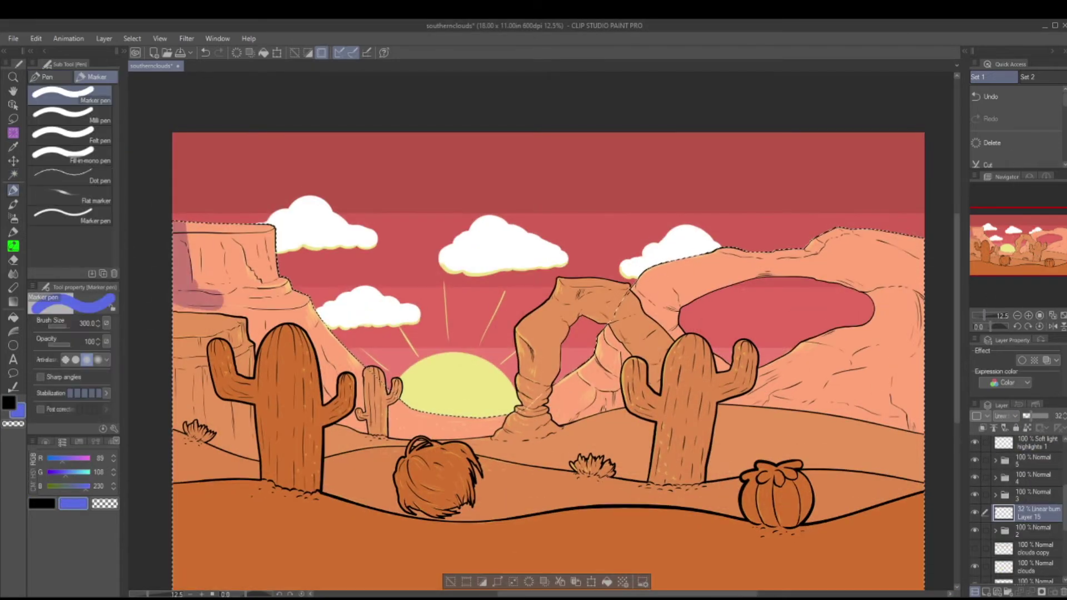
pyautogui.moveTo(234, 251); pyautogui.dragTo(334, 400)
pyautogui.moveTo(250, 239); pyautogui.dragTo(356, 411)
pyautogui.moveTo(722, 278); pyautogui.dragTo(889, 422)
pyautogui.hotkey('ctrl', 'd')
# Clear Layer 15's shading along the sunlit edges of the large right rock formation, the rock behind the arch and the far left mesa
pyautogui.scroll(2, 526, 334)
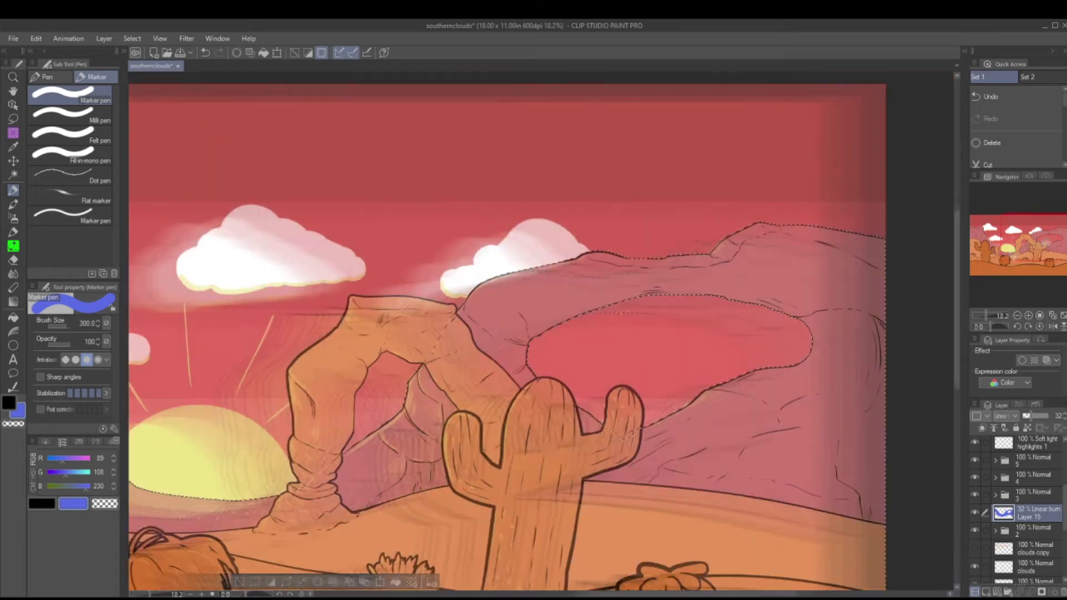
pyautogui.moveTo(589, 261)
pyautogui.mouseDown()
pyautogui.moveTo(470, 308)
pyautogui.moveTo(386, 475)
pyautogui.moveTo(339, 506)
pyautogui.mouseUp()
pyautogui.moveTo(700, 292); pyautogui.dragTo(872, 314)
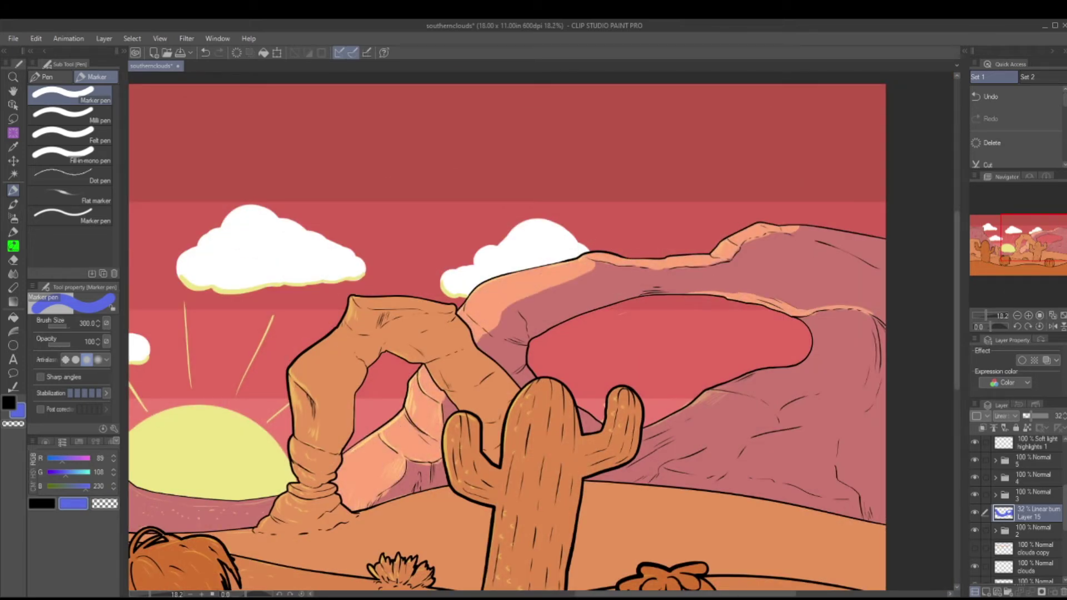
pyautogui.moveTo(800, 317)
pyautogui.mouseDown()
pyautogui.moveTo(881, 389)
pyautogui.moveTo(716, 389)
pyautogui.moveTo(872, 378)
pyautogui.mouseUp()
pyautogui.moveTo(778, 414); pyautogui.dragTo(739, 453)
pyautogui.moveTo(717, 394); pyautogui.dragTo(644, 439)
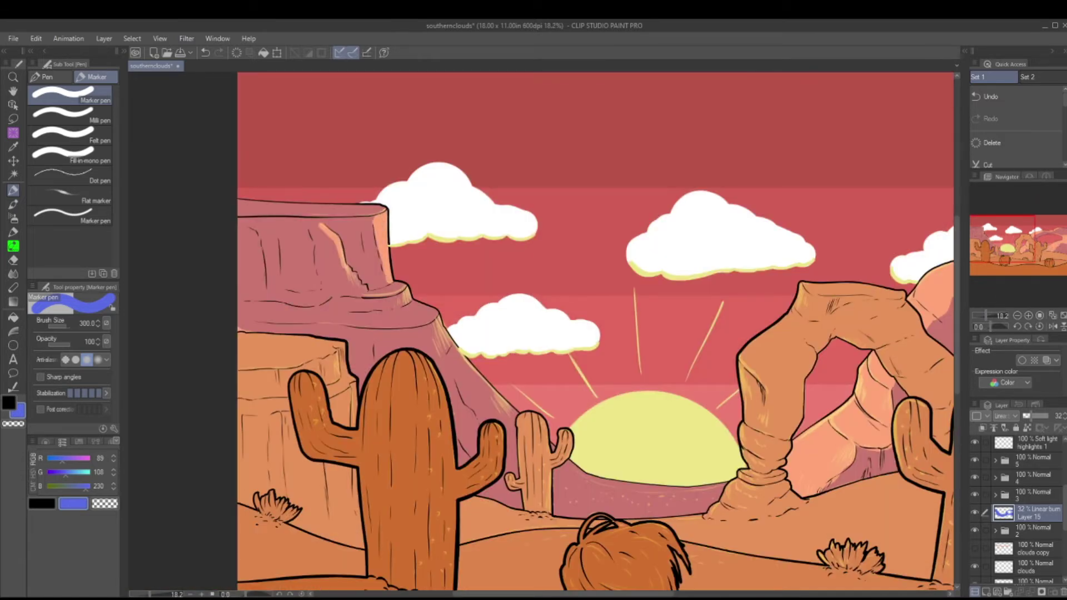
pyautogui.moveTo(362, 287); pyautogui.dragTo(314, 222)
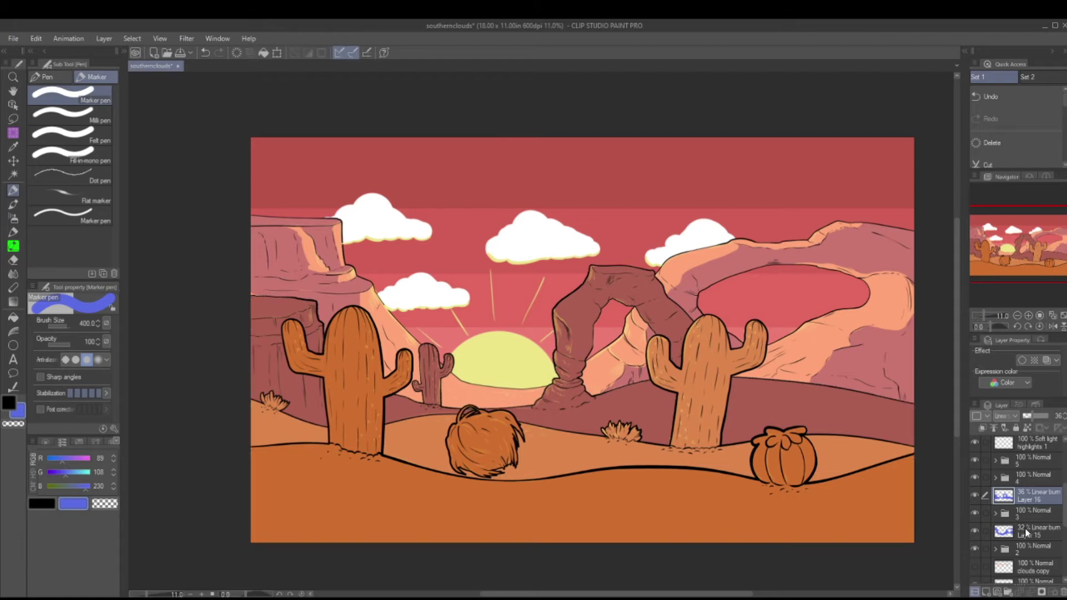
# On Layer 16, clear the shading from the arch's sun-facing leg, base, top corner and inner underside
pyautogui.hotkey('ctrl', '+')
pyautogui.moveTo(572, 273); pyautogui.dragTo(606, 414)
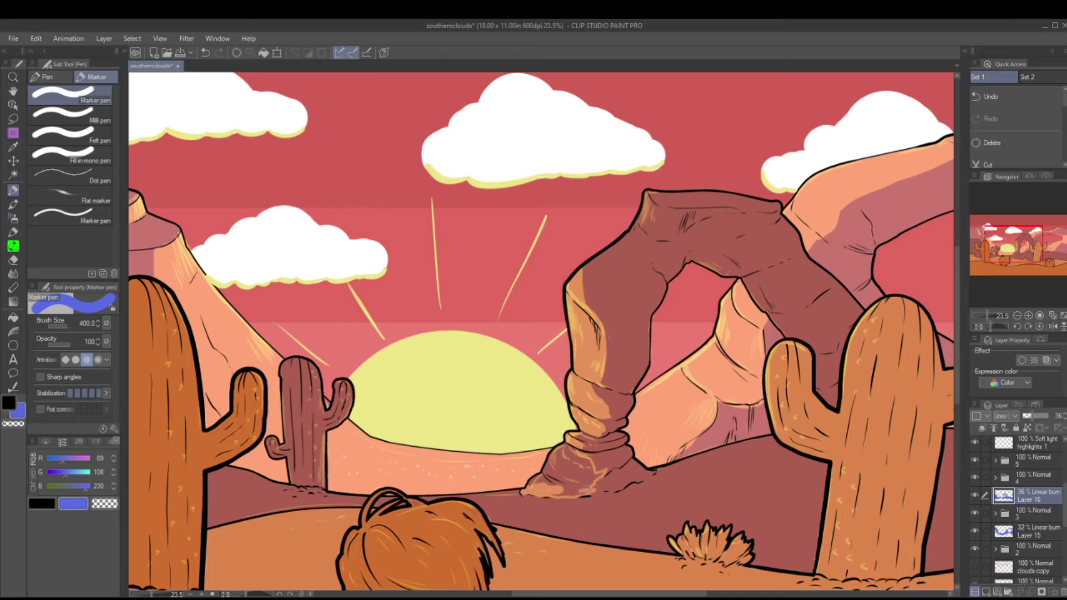
pyautogui.moveTo(533, 484); pyautogui.dragTo(583, 451)
pyautogui.moveTo(583, 450); pyautogui.dragTo(442, 473)
pyautogui.moveTo(514, 216); pyautogui.dragTo(507, 255)
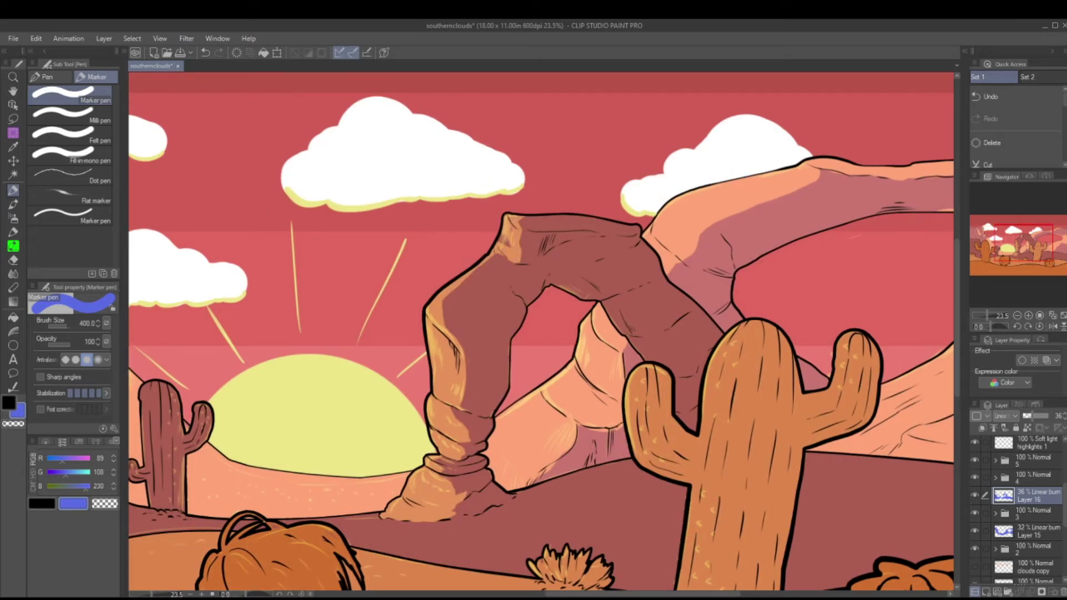
pyautogui.moveTo(554, 282); pyautogui.dragTo(602, 298)
pyautogui.moveTo(617, 297); pyautogui.dragTo(633, 334)
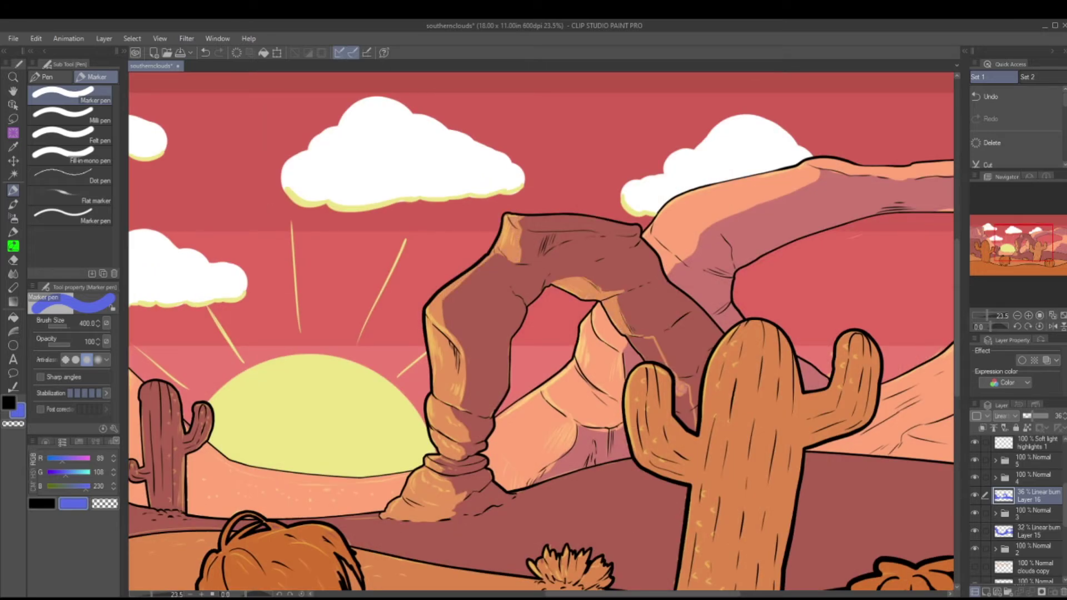
pyautogui.moveTo(695, 382); pyautogui.dragTo(678, 430)
pyautogui.moveTo(627, 337); pyautogui.dragTo(664, 365)
pyautogui.moveTo(500, 389); pyautogui.dragTo(812, 295)
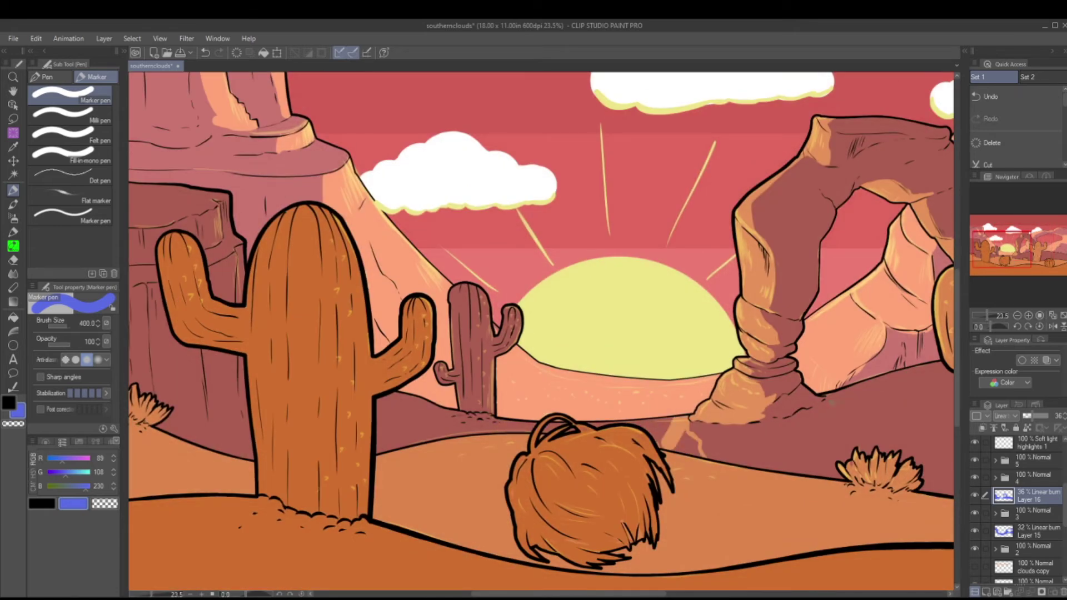
pyautogui.moveTo(405, 450)
pyautogui.mouseDown()
pyautogui.moveTo(389, 394)
pyautogui.moveTo(611, 423)
pyautogui.moveTo(239, 381)
pyautogui.mouseUp()
pyautogui.hotkey('ctrl', 'z')
pyautogui.hotkey('ctrl', 'z')
pyautogui.hotkey('ctrl', 'z')
pyautogui.hotkey('ctrl', 'z')
pyautogui.hotkey('ctrl', 'z')
pyautogui.hotkey('ctrl', 'z')
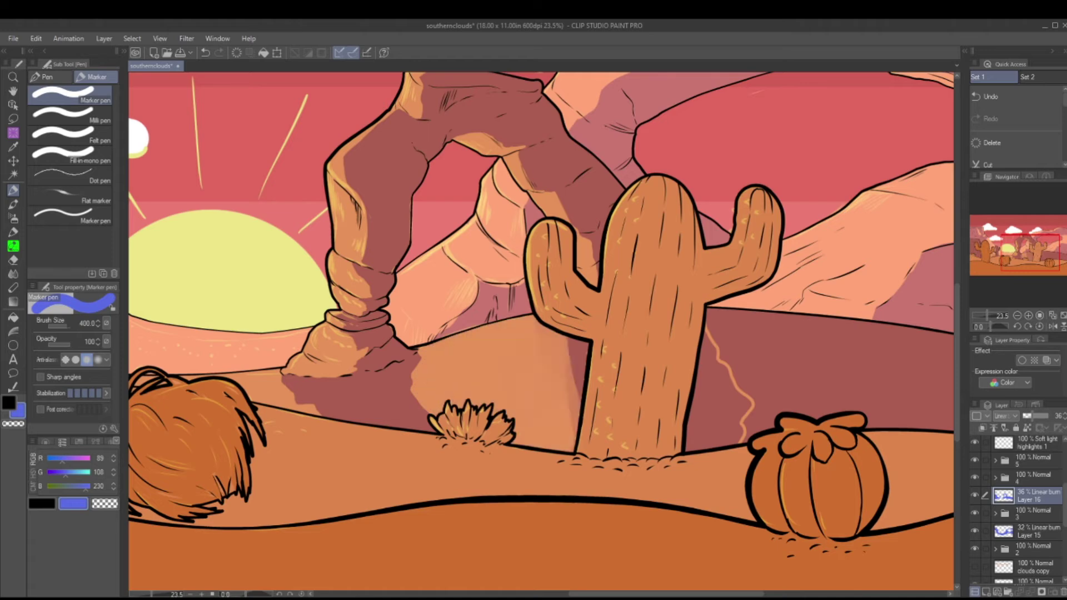
# Clear Layer 16's shading from the dune around the arch and right cactus, leaving their cast shadows on the sand
pyautogui.moveTo(712, 425); pyautogui.dragTo(722, 339)
pyautogui.moveTo(734, 389); pyautogui.dragTo(440, 339)
pyautogui.moveTo(473, 389)
pyautogui.mouseDown()
pyautogui.moveTo(514, 339)
pyautogui.moveTo(542, 403)
pyautogui.moveTo(520, 496)
pyautogui.mouseUp()
pyautogui.scroll(-5, 534, 333)
pyautogui.scroll(5, 555, 333)
# Clear sunlit strips on the near left mesa and the sunward edges of the small cactus in Layer 16's shading
pyautogui.moveTo(500, 288); pyautogui.dragTo(498, 322)
pyautogui.moveTo(520, 392); pyautogui.dragTo(514, 502)
pyautogui.moveTo(510, 281); pyautogui.dragTo(513, 327)
pyautogui.moveTo(485, 382); pyautogui.dragTo(472, 492)
pyautogui.scroll(2, 655, 333)
pyautogui.moveTo(501, 266); pyautogui.dragTo(492, 359)
pyautogui.moveTo(415, 298); pyautogui.dragTo(435, 286)
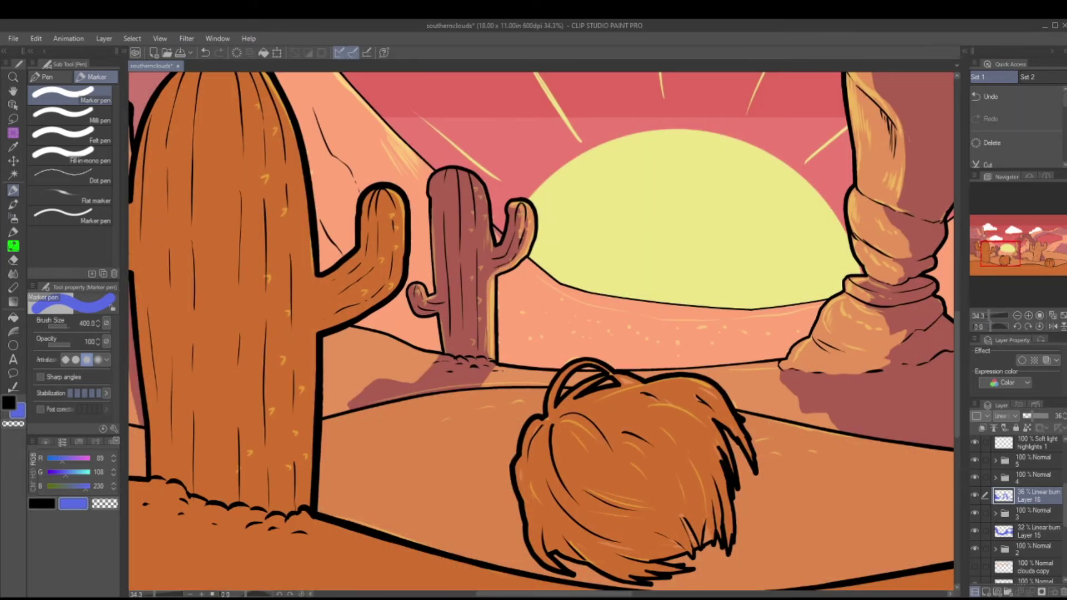
pyautogui.scroll(-5, 531, 328)
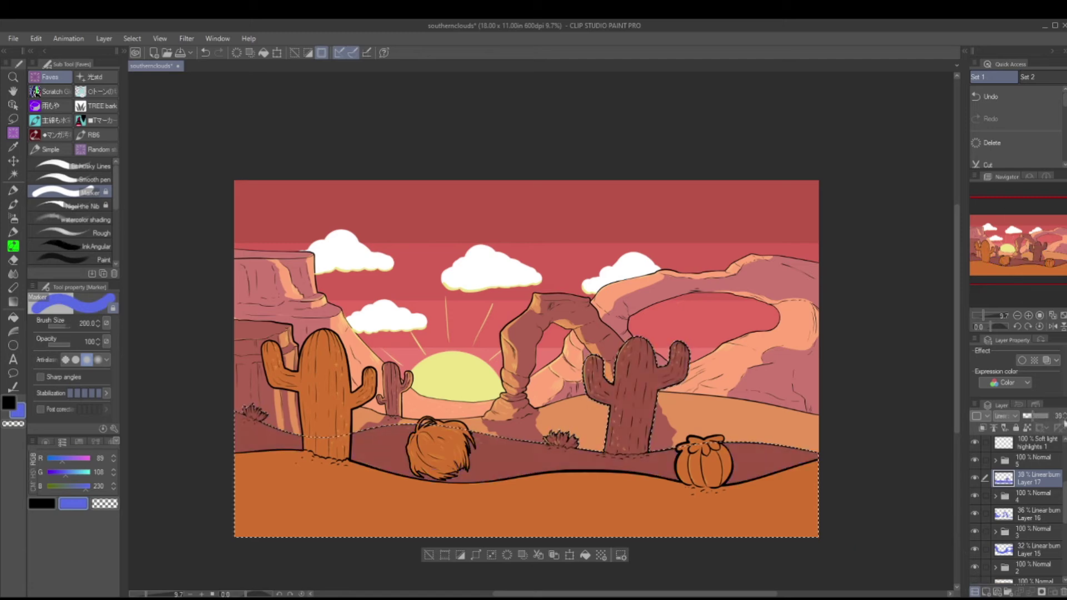
# On Layer 17, clear the middle dune's shading around the right cactus's shadow and a jagged shadow beneath the central bush
pyautogui.hotkey('ctrl', 'd')
pyautogui.scroll(3, 534, 333)
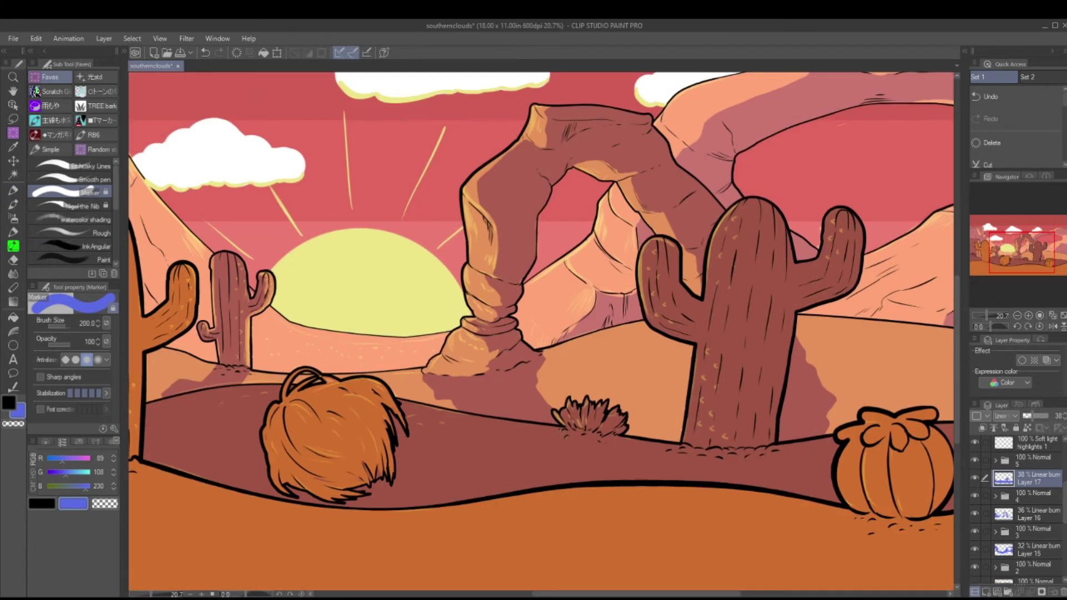
pyautogui.moveTo(573, 467); pyautogui.dragTo(634, 445)
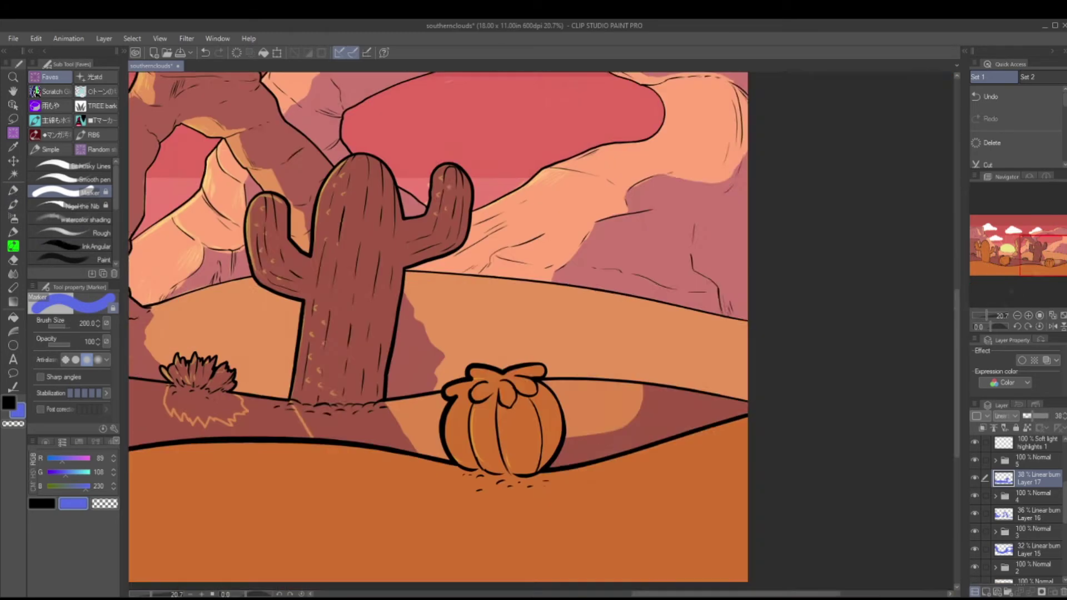
pyautogui.scroll(2, 541, 314)
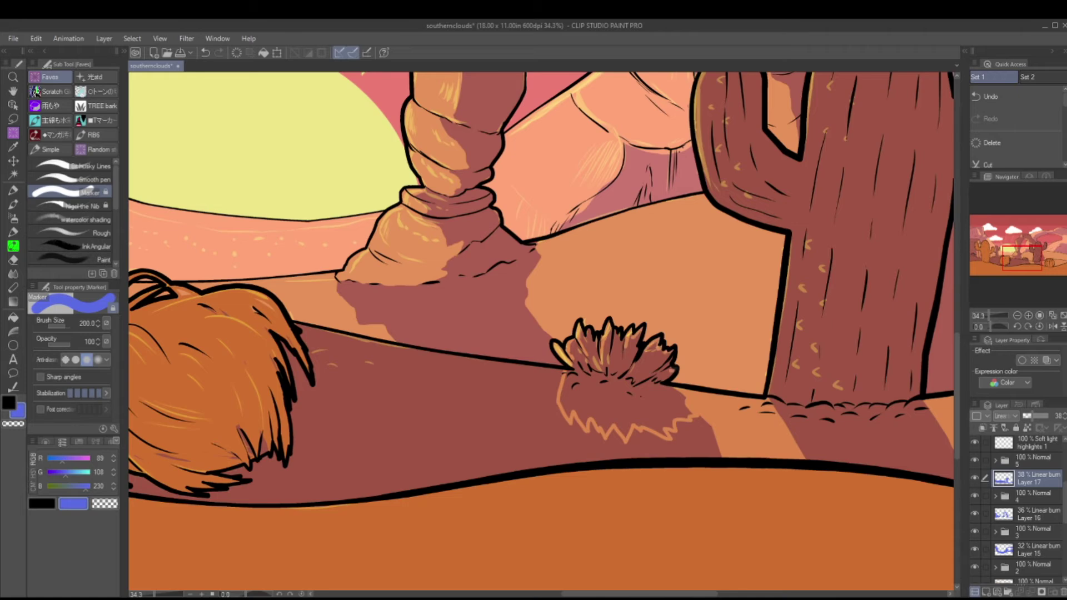
pyautogui.moveTo(703, 439)
pyautogui.mouseDown()
pyautogui.moveTo(564, 439)
pyautogui.moveTo(673, 445)
pyautogui.mouseUp()
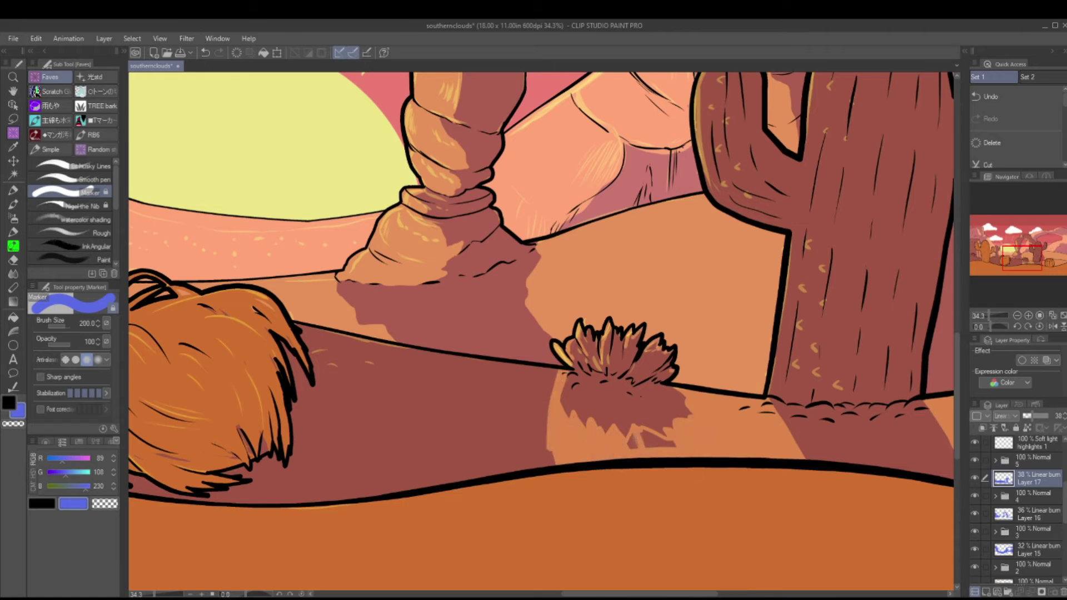
pyautogui.moveTo(501, 334); pyautogui.dragTo(695, 236)
pyautogui.moveTo(445, 278); pyautogui.dragTo(906, 469)
# At brush size 150, shape a jagged cast shadow beneath the left desert bush and clear shading from its sunlit leaves
pyautogui.moveTo(257, 374)
pyautogui.mouseDown()
pyautogui.moveTo(211, 405)
pyautogui.moveTo(166, 347)
pyautogui.mouseUp()
pyautogui.moveTo(169, 389)
pyautogui.mouseDown()
pyautogui.moveTo(261, 461)
pyautogui.moveTo(227, 404)
pyautogui.mouseUp()
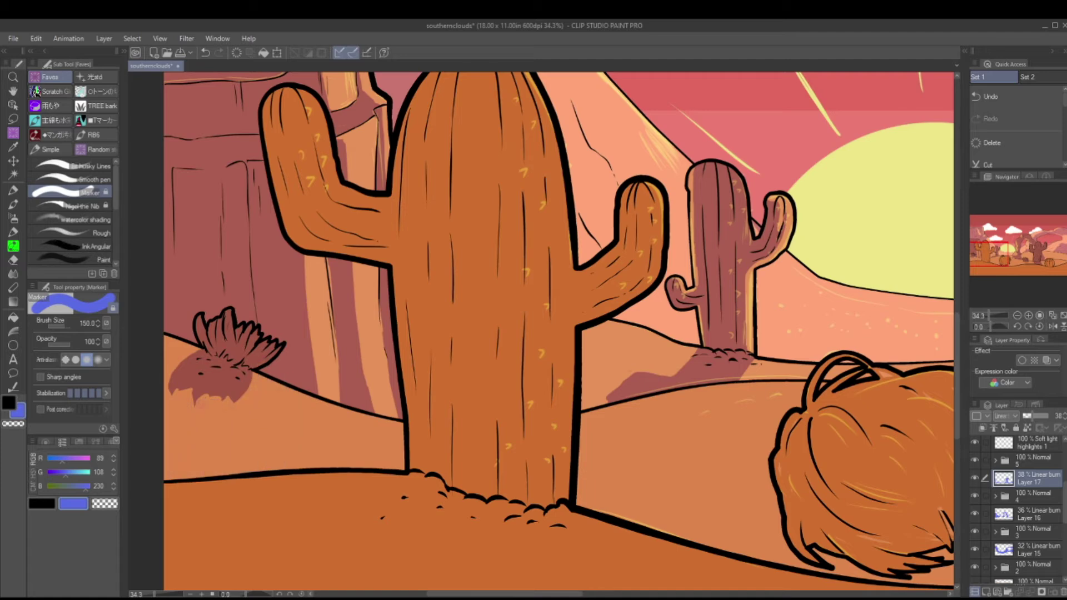
pyautogui.click(83, 206)
pyautogui.hotkey('ctrl', 'z')
pyautogui.click(210, 392)
pyautogui.scroll(-3, 222, 397)
pyautogui.scroll(6, 223, 397)
# Auto-select the foreground shapes of folder 5, fill them with blue on a new layer above the folder, and deselect
pyautogui.press('w')
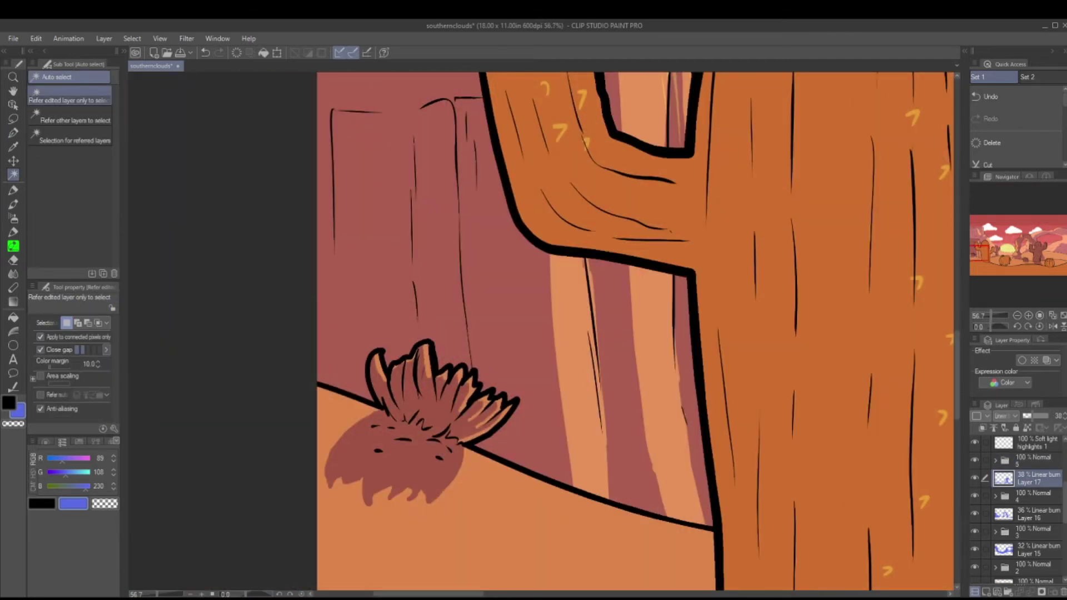
pyautogui.scroll(-4, 626, 400)
pyautogui.scroll(3, 626, 400)
pyautogui.moveTo(569, 160)
pyautogui.mouseDown()
pyautogui.moveTo(423, 317)
pyautogui.moveTo(485, 508)
pyautogui.moveTo(503, 383)
pyautogui.mouseUp()
pyautogui.scroll(-4, 542, 333)
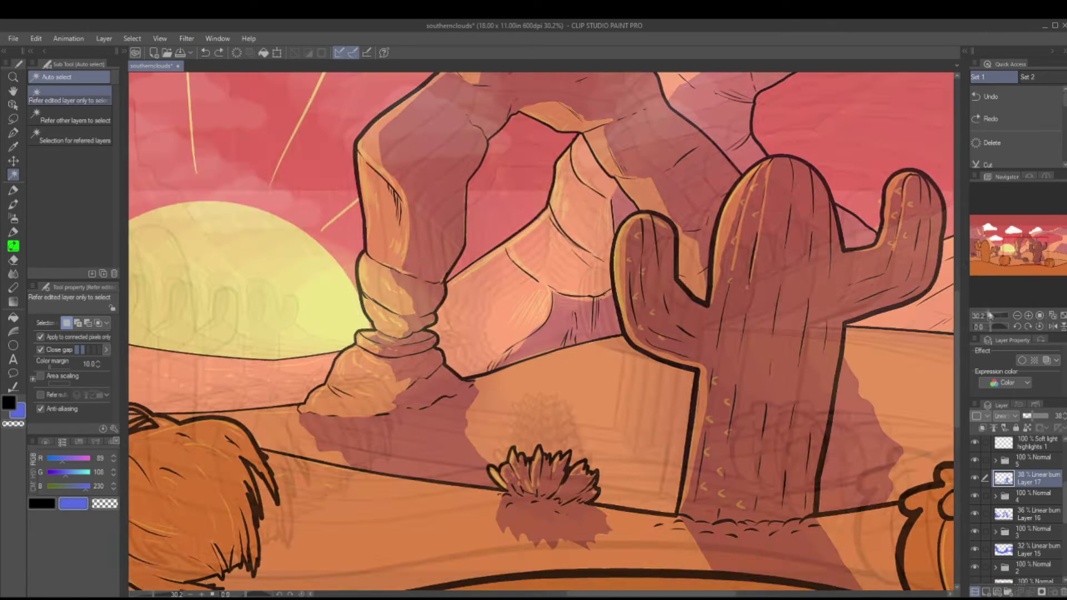
pyautogui.hotkey('ctrl', 'shift', 'n')
pyautogui.press('p')
pyautogui.moveTo(355, 439); pyautogui.dragTo(806, 439)
pyautogui.hotkey('ctrl', 'd')
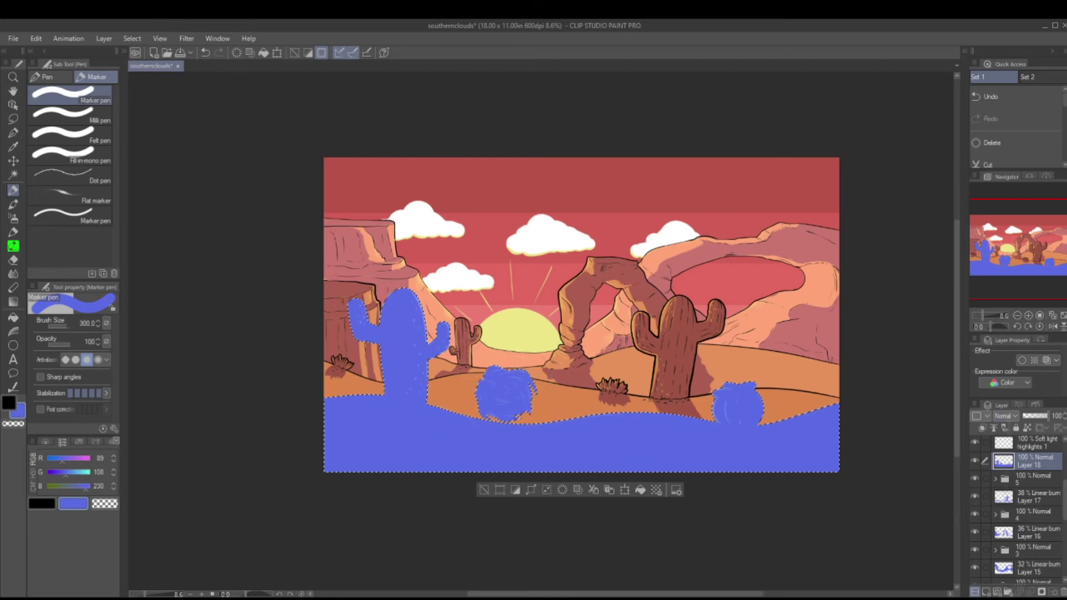
# Set Layer 18 to Linear burn at 40% and outline the cast shadows of the tumbleweed and large left cactus at brush size 150
pyautogui.scroll(3, 520, 459)
pyautogui.moveTo(489, 383); pyautogui.dragTo(491, 384)
pyautogui.moveTo(325, 349); pyautogui.dragTo(222, 489)
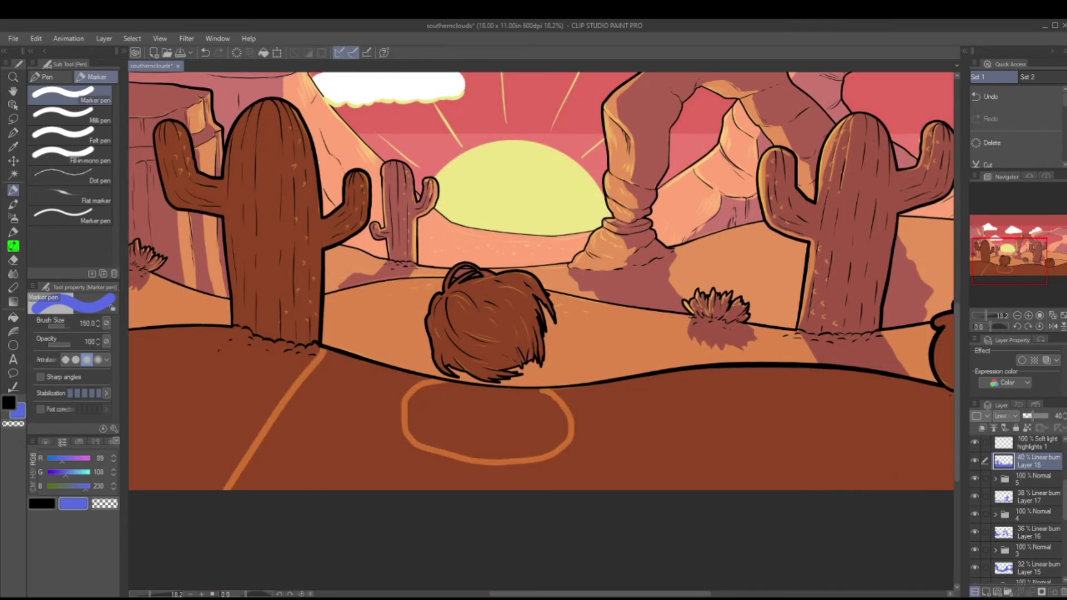
pyautogui.hotkey('ctrl', 'z')
pyautogui.moveTo(500, 278); pyautogui.dragTo(597, 272)
pyautogui.moveTo(325, 347)
pyautogui.mouseDown()
pyautogui.moveTo(303, 433)
pyautogui.moveTo(247, 439)
pyautogui.mouseUp()
pyautogui.moveTo(230, 330); pyautogui.dragTo(105, 428)
pyautogui.moveTo(247, 439); pyautogui.dragTo(203, 489)
pyautogui.moveTo(325, 325); pyautogui.dragTo(212, 406)
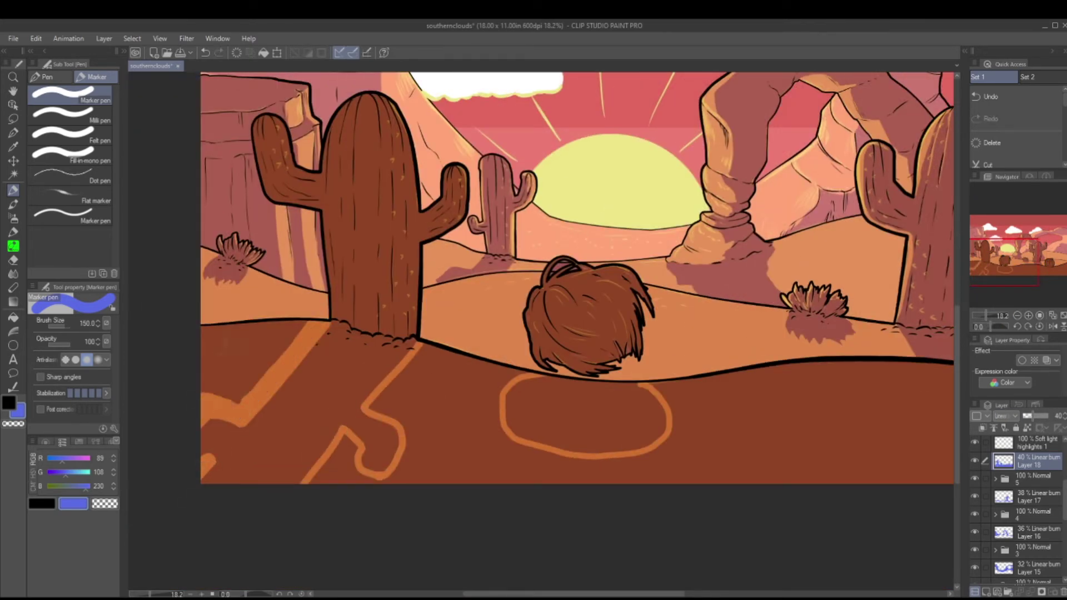
# Clear Layer 18's shading from the foreground sand around the outlined cast shadows of the left cactus and tumbleweed
pyautogui.moveTo(356, 439); pyautogui.dragTo(311, 483)
pyautogui.moveTo(439, 423); pyautogui.dragTo(391, 483)
pyautogui.moveTo(472, 356); pyautogui.dragTo(384, 477)
pyautogui.moveTo(489, 378); pyautogui.dragTo(456, 478)
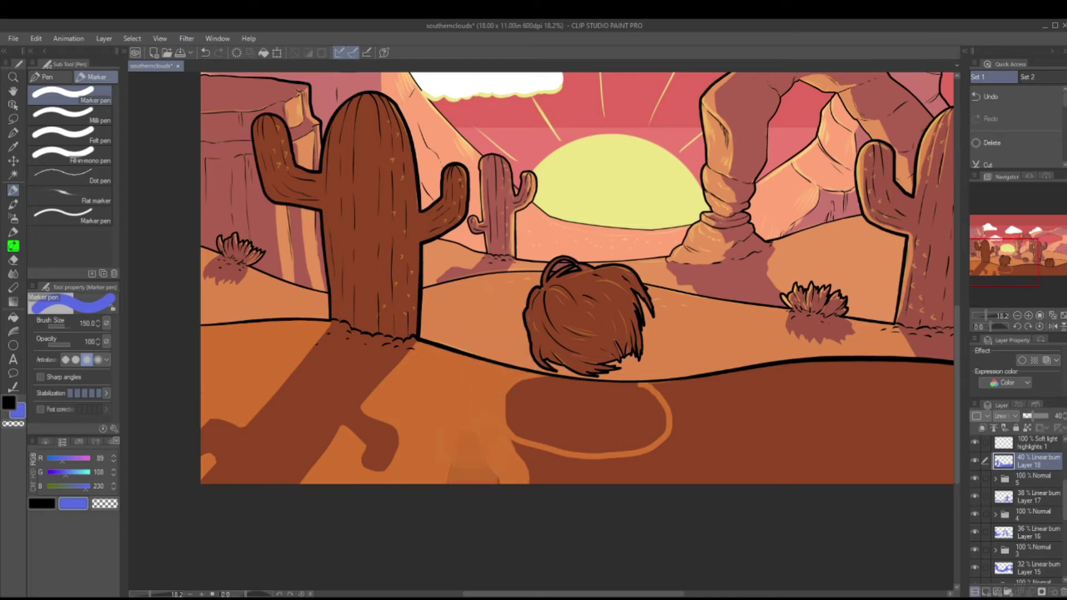
pyautogui.moveTo(834, 278); pyautogui.dragTo(311, 277)
pyautogui.moveTo(468, 394)
pyautogui.mouseDown()
pyautogui.moveTo(667, 472)
pyautogui.moveTo(717, 389)
pyautogui.mouseUp()
# Reduce the Marker pen to size 60 and clear shading from the barrel cactus's sunlit crown petals and side
pyautogui.press('[')
pyautogui.press('[')
pyautogui.press('[')
pyautogui.moveTo(556, 439)
pyautogui.mouseDown()
pyautogui.moveTo(655, 452)
pyautogui.moveTo(597, 426)
pyautogui.mouseUp()
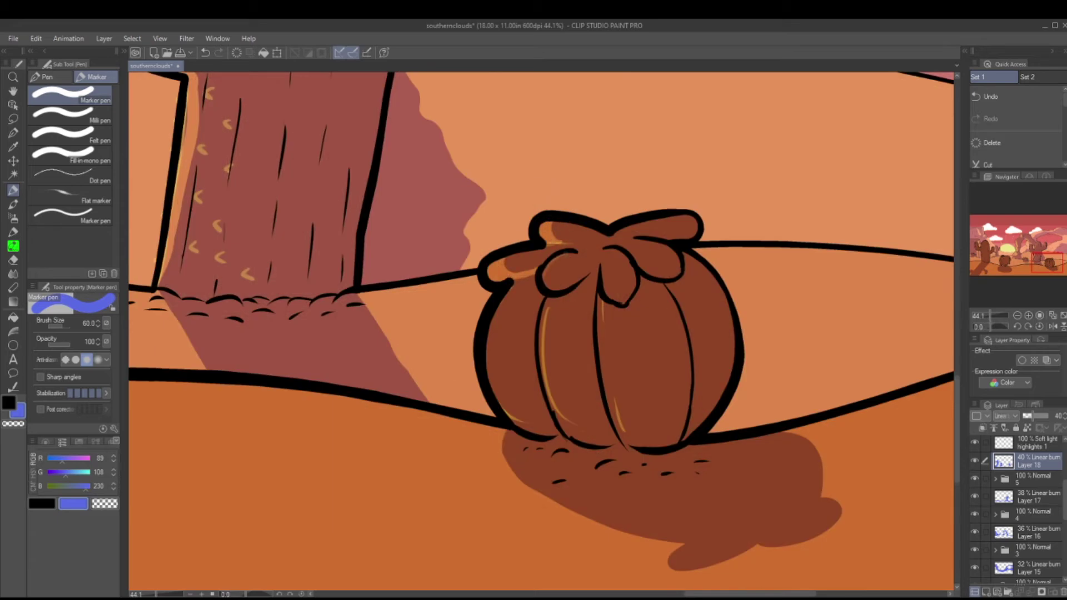
pyautogui.moveTo(556, 300)
pyautogui.mouseDown()
pyautogui.moveTo(578, 439)
pyautogui.moveTo(500, 434)
pyautogui.mouseUp()
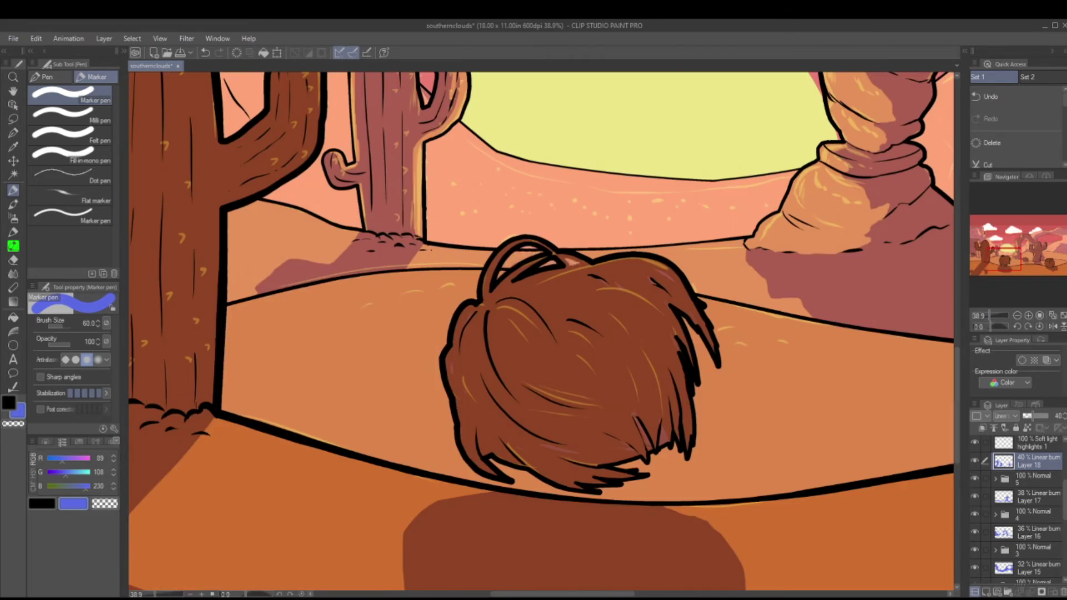
# Clear thin sunlit edges from the shading along the tumbleweed's top and sides
pyautogui.moveTo(539, 281); pyautogui.dragTo(622, 260)
pyautogui.moveTo(608, 258); pyautogui.dragTo(708, 342)
pyautogui.moveTo(477, 303); pyautogui.dragTo(453, 456)
pyautogui.moveTo(464, 441); pyautogui.dragTo(581, 488)
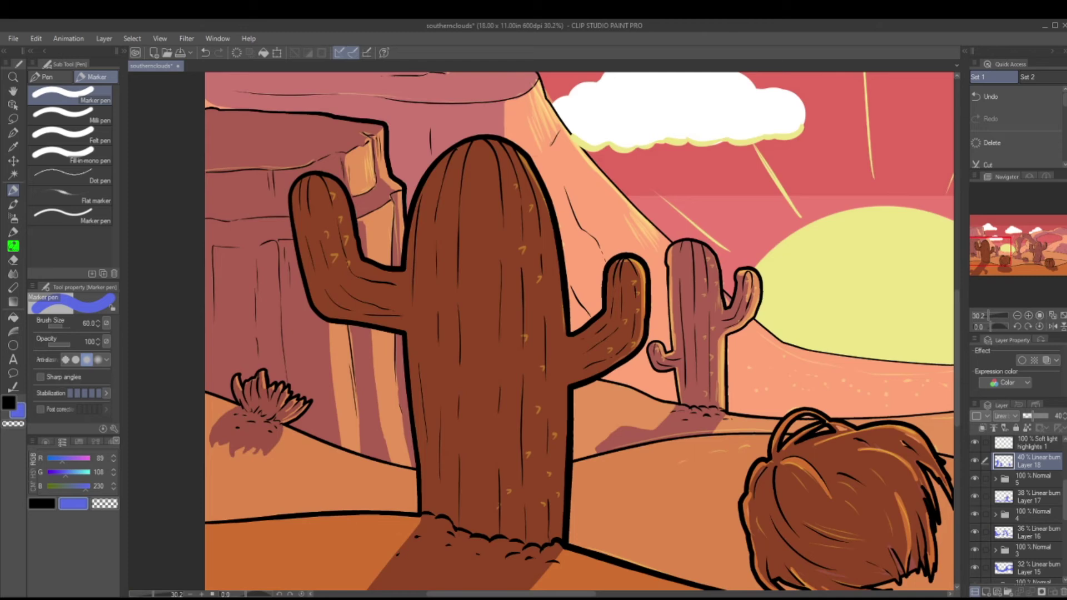
# Clear thin sunlit edges from the shading along the large left cactus's trunk and left arm
pyautogui.moveTo(517, 153); pyautogui.dragTo(564, 330)
pyautogui.moveTo(567, 383); pyautogui.dragTo(560, 511)
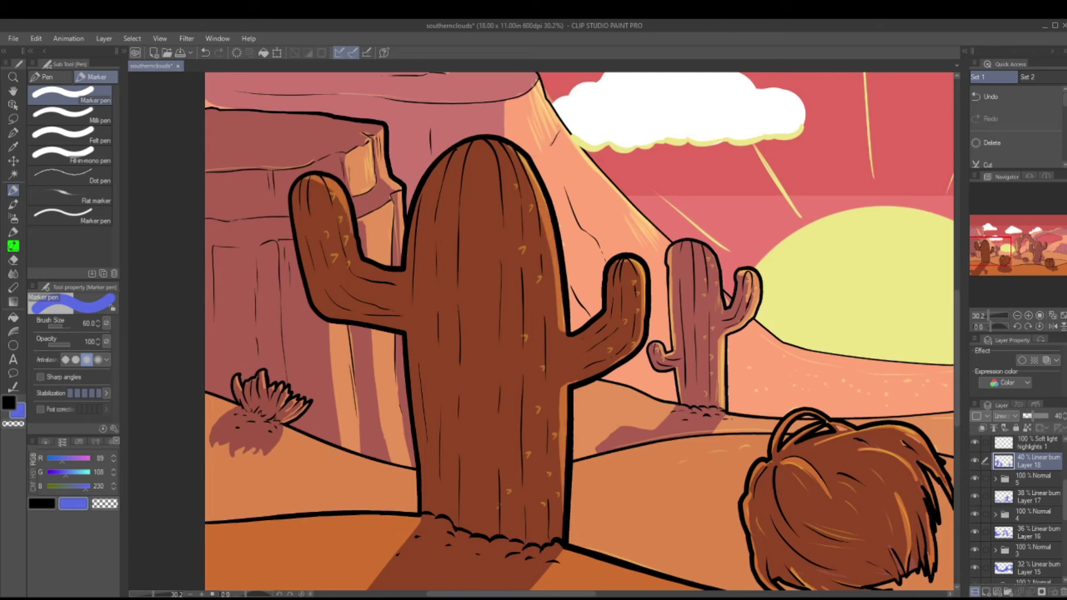
pyautogui.moveTo(314, 183); pyautogui.dragTo(389, 275)
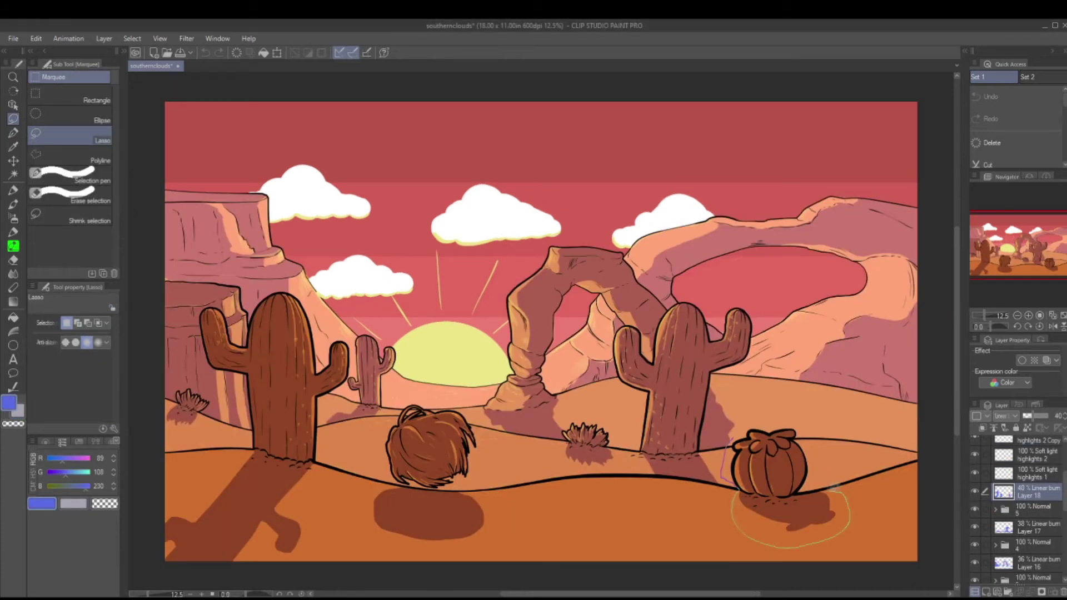
# Lasso the barrel cactus with its shadow and copy that area from folder 5's layers, Layer 18 and the highlights layers
pyautogui.moveTo(814, 467); pyautogui.dragTo(795, 493)
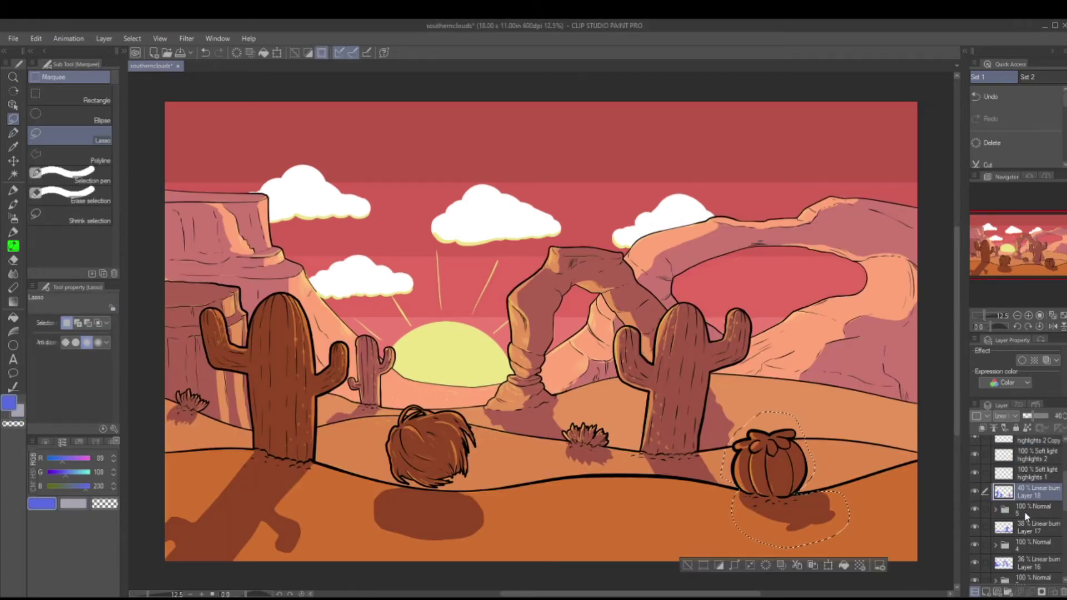
pyautogui.click(995, 509)
pyautogui.click(1039, 514)
pyautogui.scroll(1, 1025, 461)
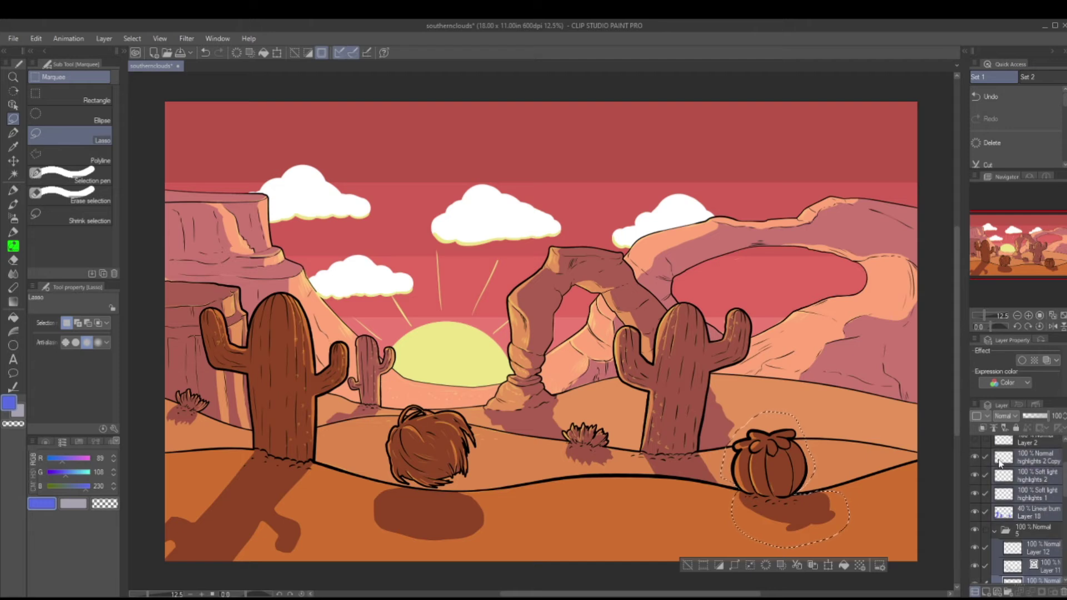
pyautogui.keyDown('shift'); pyautogui.click(1025, 455); pyautogui.keyUp('shift')
pyautogui.hotkey('ctrl', 'shift', 'd')
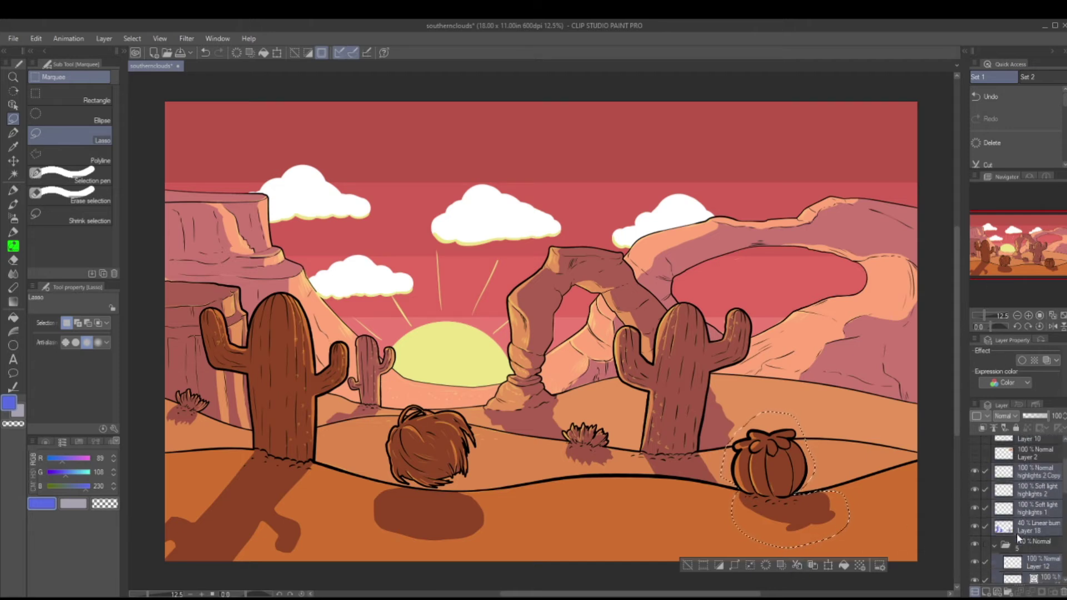
# Group the copied barrel cactus layers and hide them, leaving the cactus out of the scene
pyautogui.hotkey('ctrl', 'd')
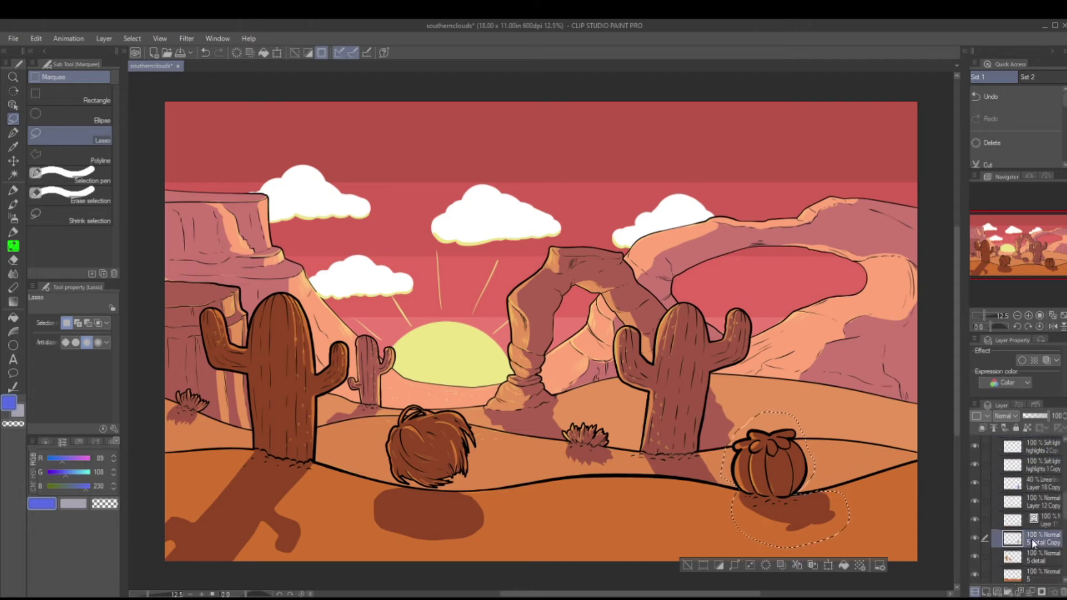
pyautogui.hotkey('ctrl', 'g')
pyautogui.click(975, 469)
pyautogui.scroll(-3, 1029, 499)
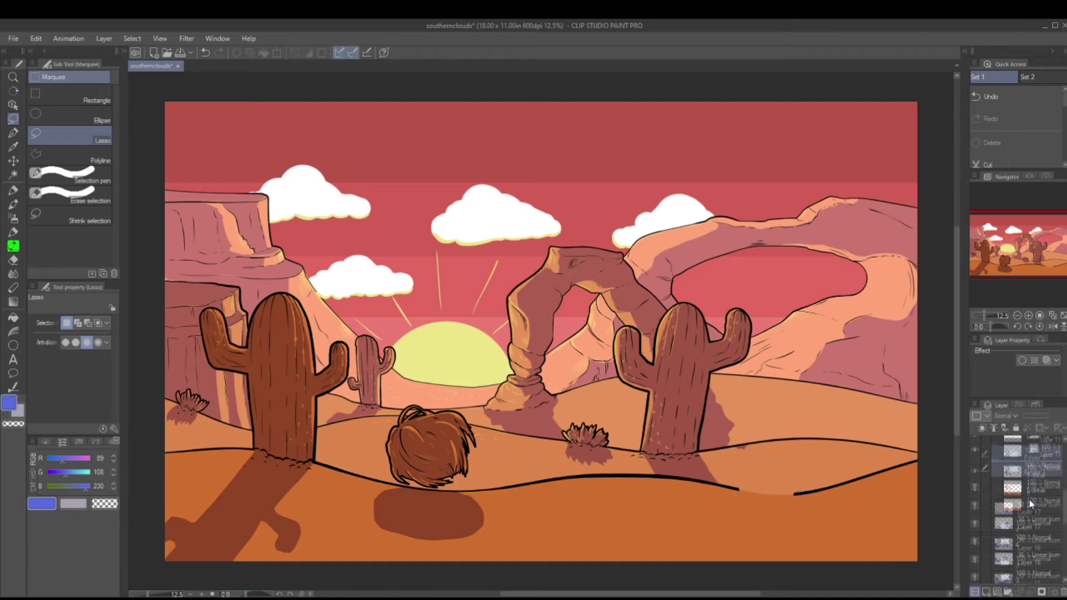
# Lasso the large right cactus with its shadow across folder 4's layers and the highlights layers, and take it out of the scene
pyautogui.click(978, 451)
pyautogui.click(995, 469)
pyautogui.click(1039, 523)
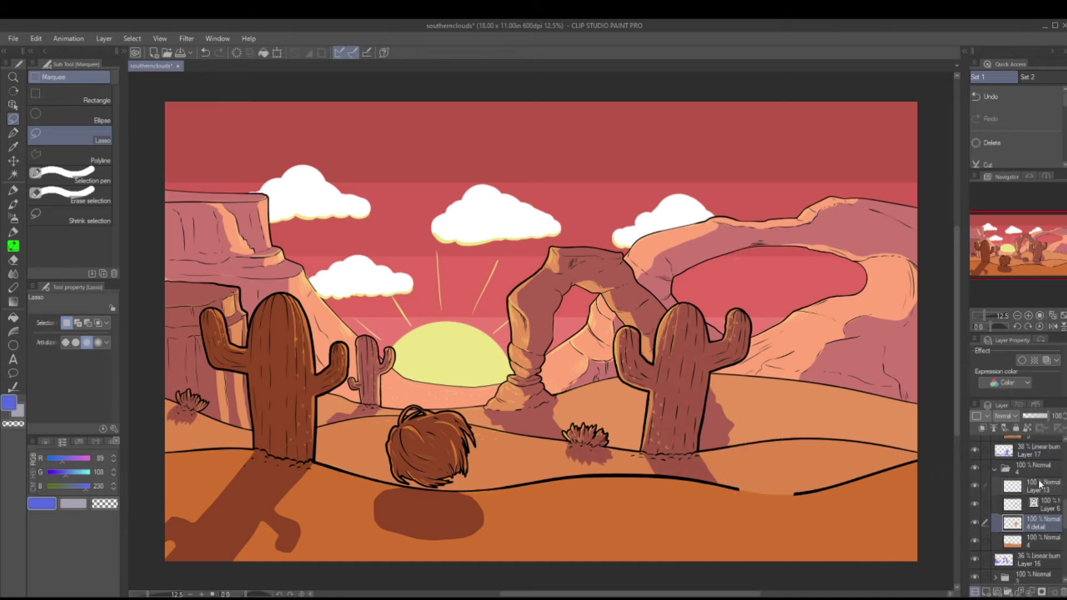
pyautogui.click(1003, 487)
pyautogui.keyDown('shift'); pyautogui.click(1047, 507); pyautogui.keyUp('shift')
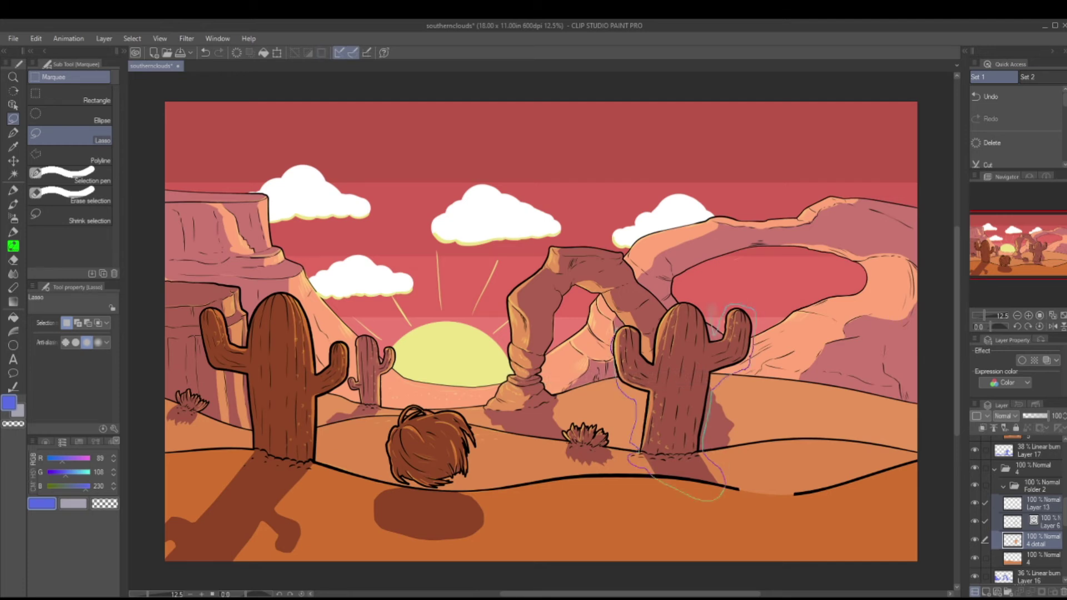
pyautogui.moveTo(722, 306); pyautogui.dragTo(713, 306)
pyautogui.scroll(-5, 1064, 471)
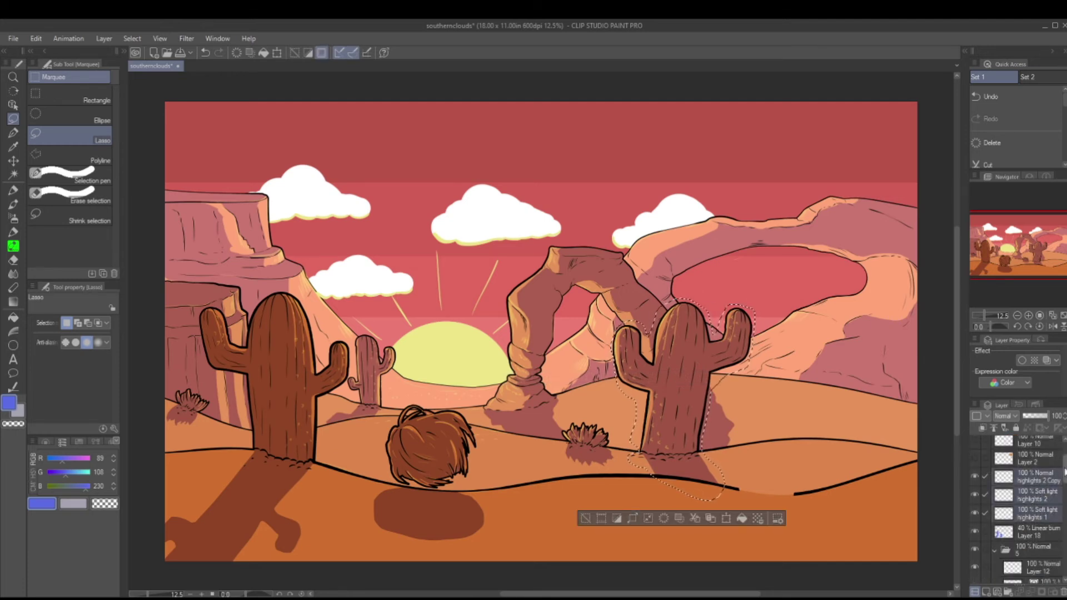
pyautogui.scroll(-3, 1064, 471)
pyautogui.click(1034, 559)
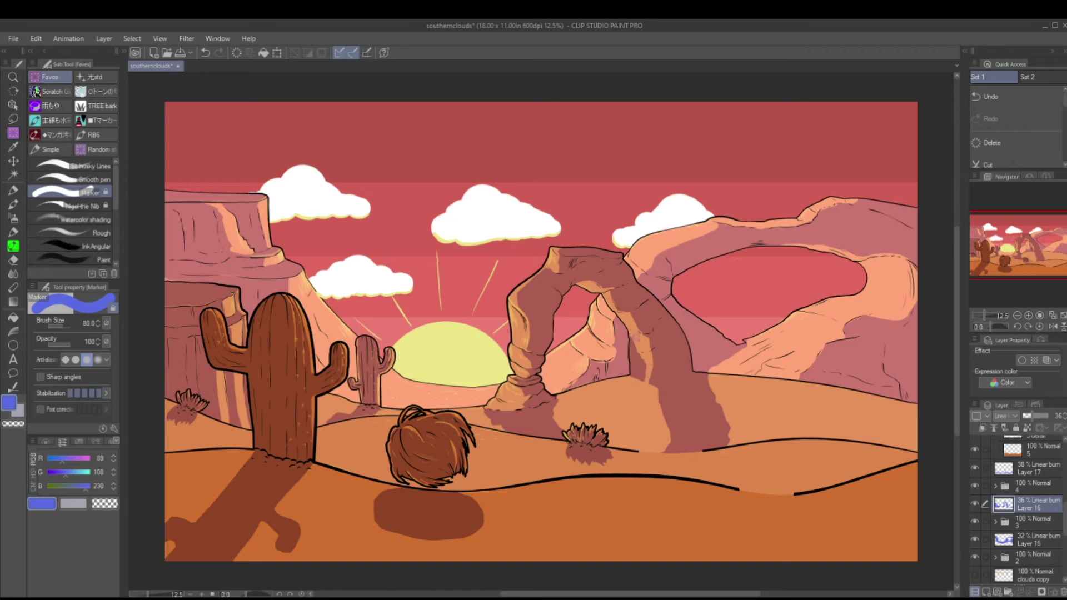
pyautogui.scroll(5, 651, 344)
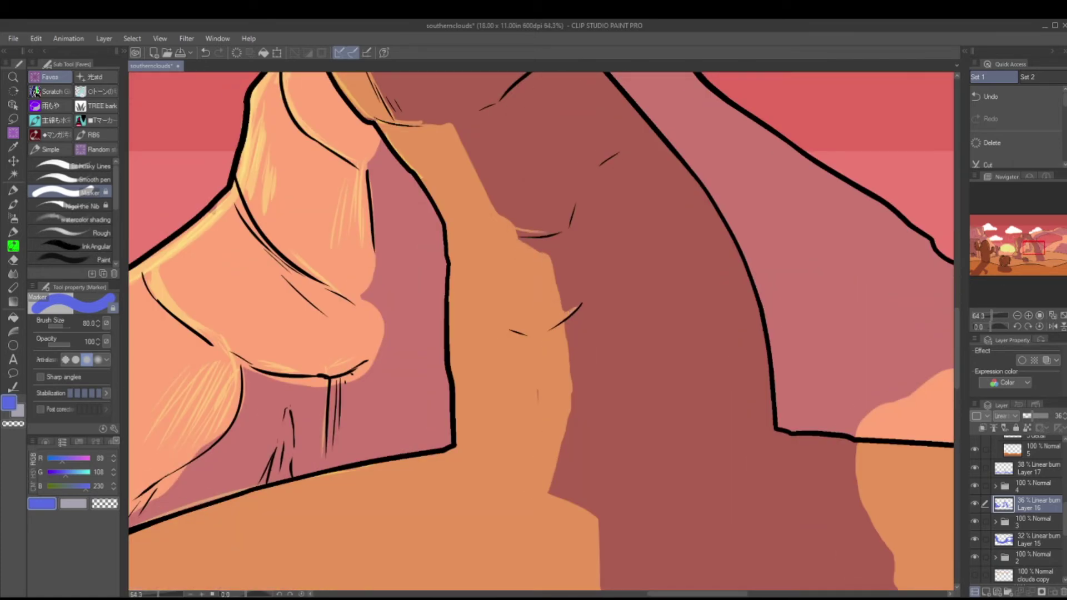
pyautogui.scroll(5, 542, 330)
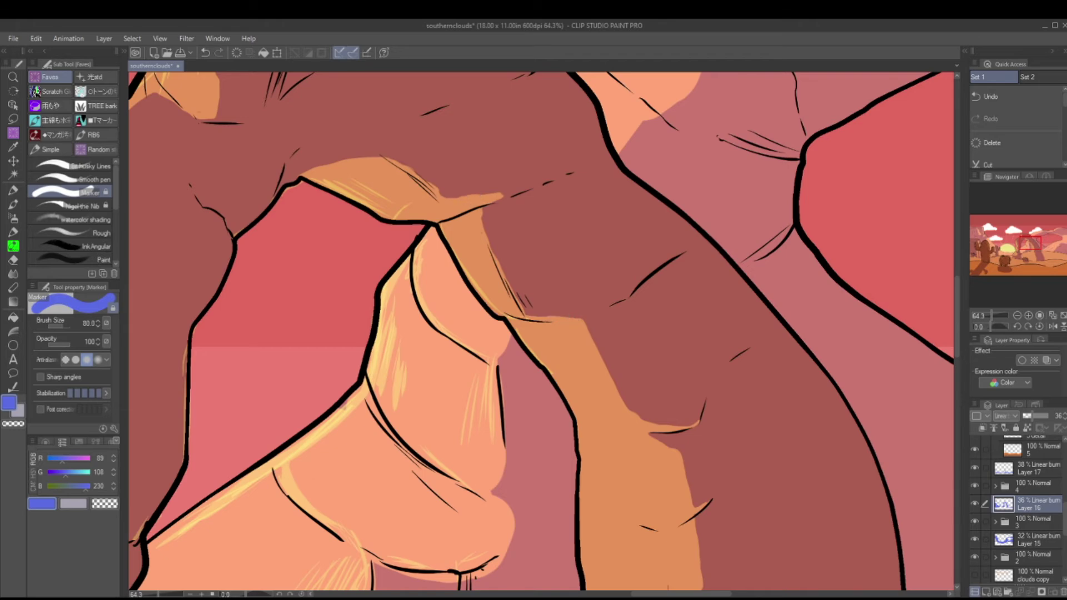
pyautogui.hotkey('ctrl', '0')
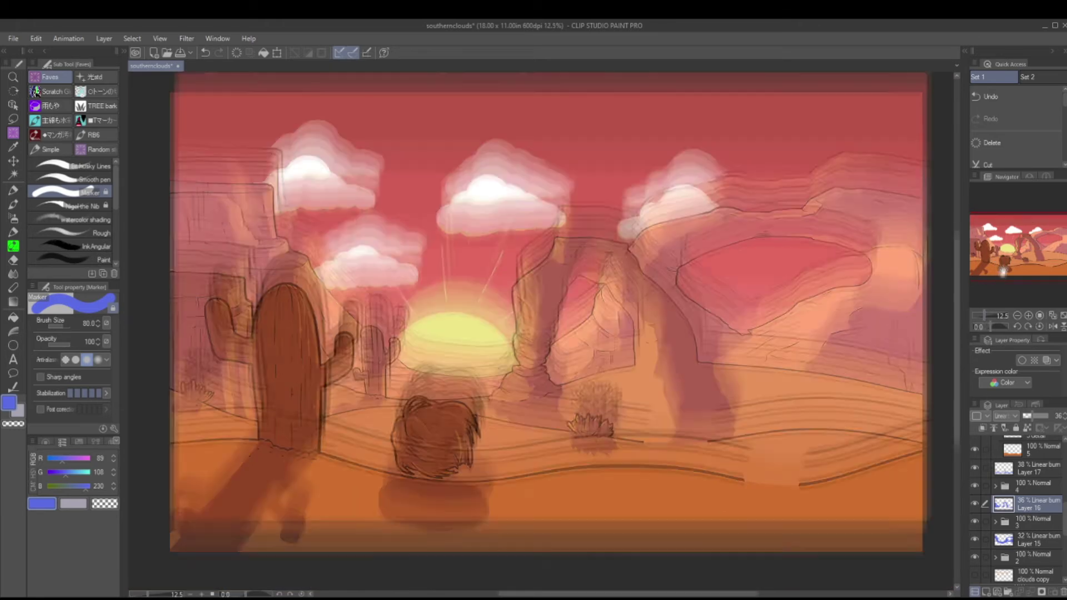
# Lasso the tumbleweed and its oval ground shadow
pyautogui.press('m')
pyautogui.scroll(3, 327, 451)
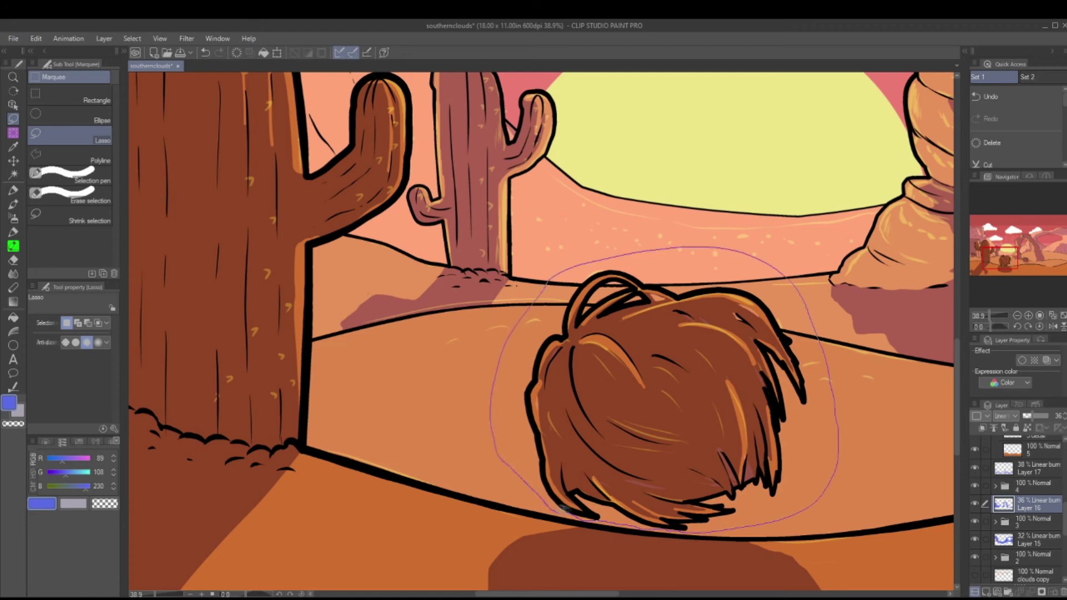
pyautogui.moveTo(550, 280); pyautogui.dragTo(556, 278)
pyautogui.scroll(2, 617, 484)
pyautogui.scroll(-5, 542, 334)
pyautogui.moveTo(405, 280)
pyautogui.mouseDown()
pyautogui.moveTo(306, 531)
pyautogui.moveTo(406, 278)
pyautogui.mouseUp()
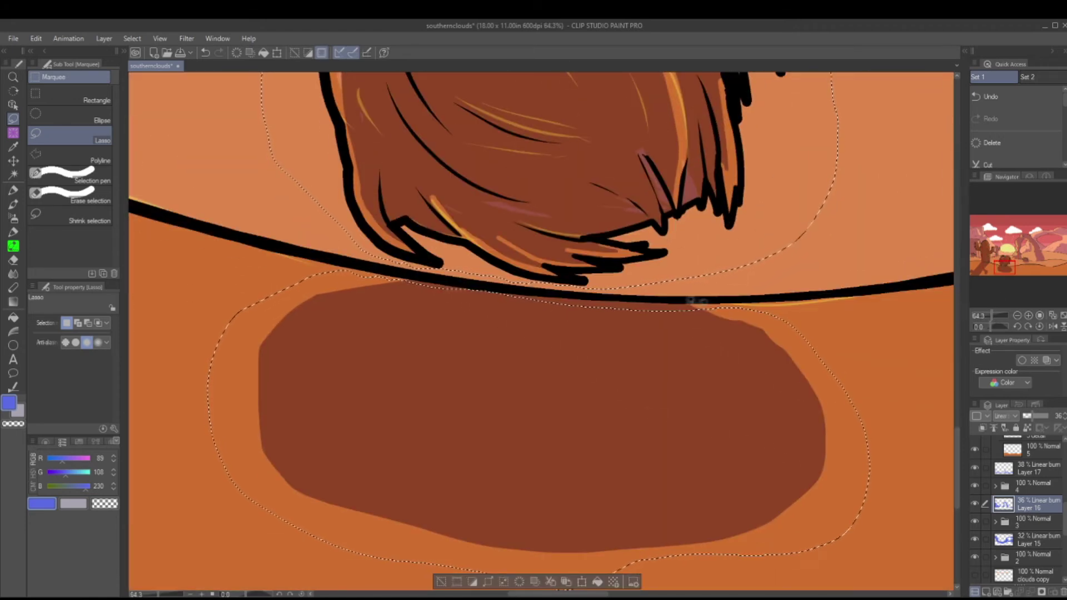
pyautogui.scroll(-5, 462, 411)
# Split the lassoed tumbleweed and shadow from 5 detail, Layers 11, 12 and 18, and the highlights onto separate copy layers
pyautogui.click(1042, 537)
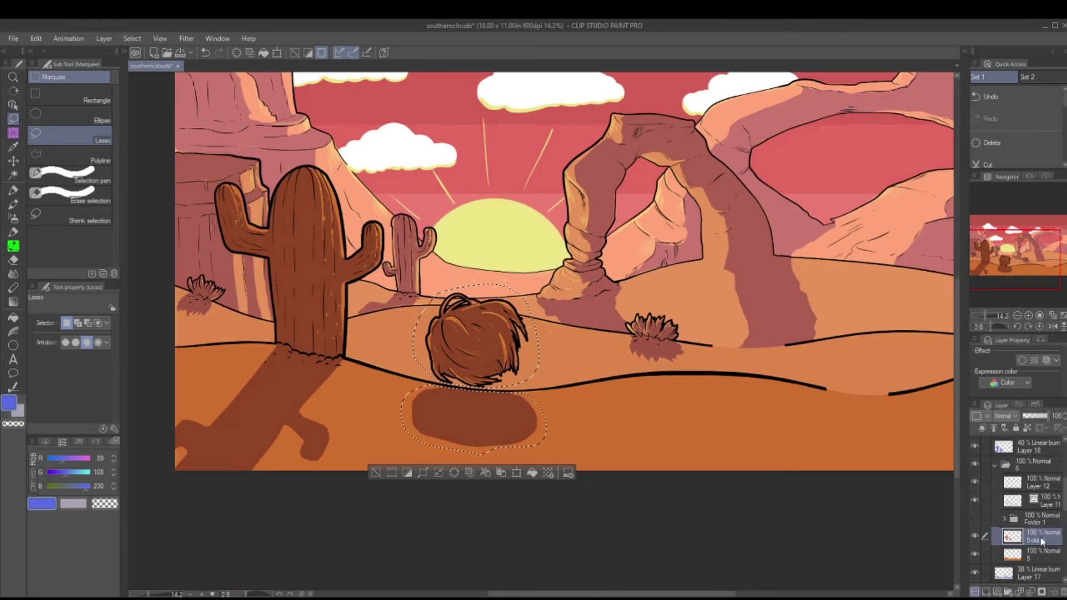
pyautogui.keyDown('ctrl'); pyautogui.click(1034, 502); pyautogui.keyUp('ctrl')
pyautogui.keyDown('ctrl'); pyautogui.click(1031, 484); pyautogui.keyUp('ctrl')
pyautogui.hotkey('ctrl', 'z')
pyautogui.hotkey('ctrl', 'z')
pyautogui.hotkey('ctrl', 'z')
pyautogui.hotkey('ctrl', 'z')
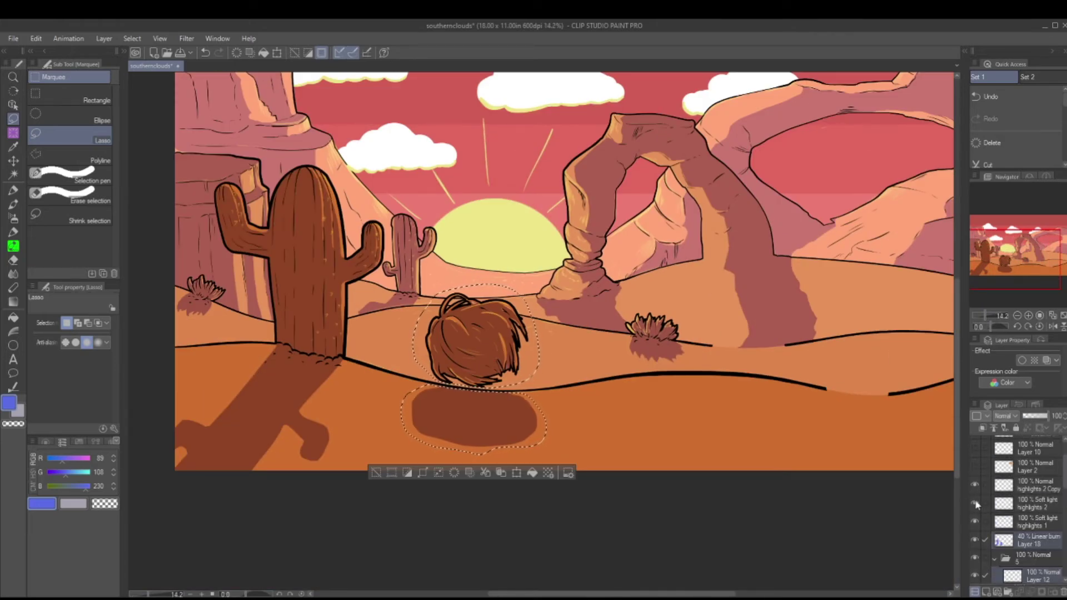
pyautogui.hotkey('ctrl', 'z')
pyautogui.hotkey('ctrl', 'z')
pyautogui.hotkey('ctrl', 'z')
pyautogui.hotkey('ctrl', 'z')
pyautogui.hotkey('ctrl', 'z')
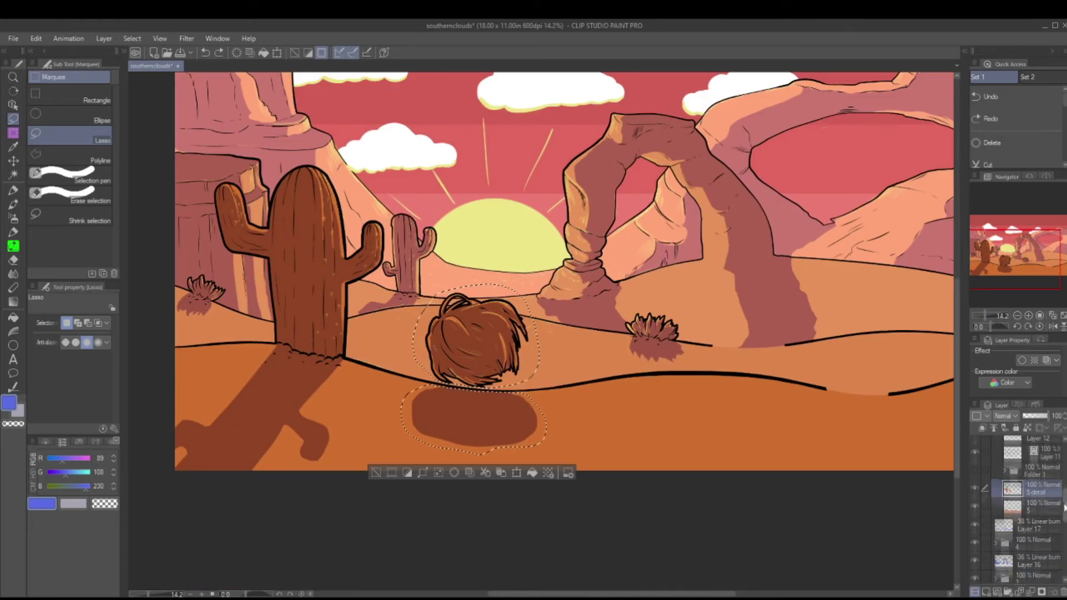
pyautogui.hotkey('ctrl', 'y')
pyautogui.hotkey('ctrl', 'y')
pyautogui.hotkey('ctrl', 'y')
pyautogui.hotkey('ctrl', 'y')
pyautogui.hotkey('ctrl', 'y')
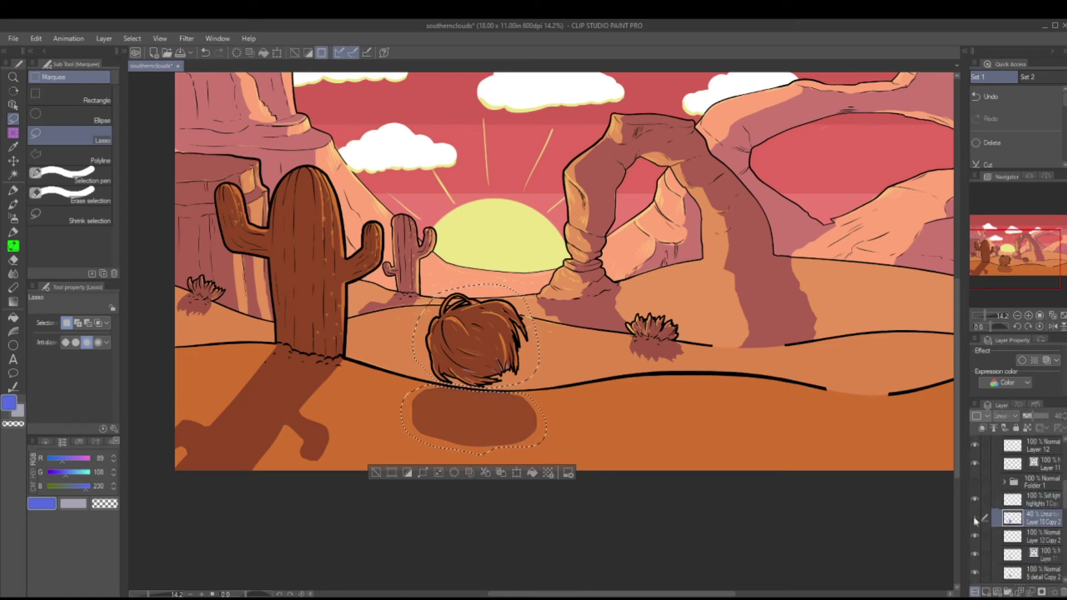
# Move the separated tumbleweed and shadow to the right end of the foreground dune, and place its highlights copy above folder 5
pyautogui.hotkey('ctrl', 't')
pyautogui.moveTo(492, 372); pyautogui.dragTo(883, 386)
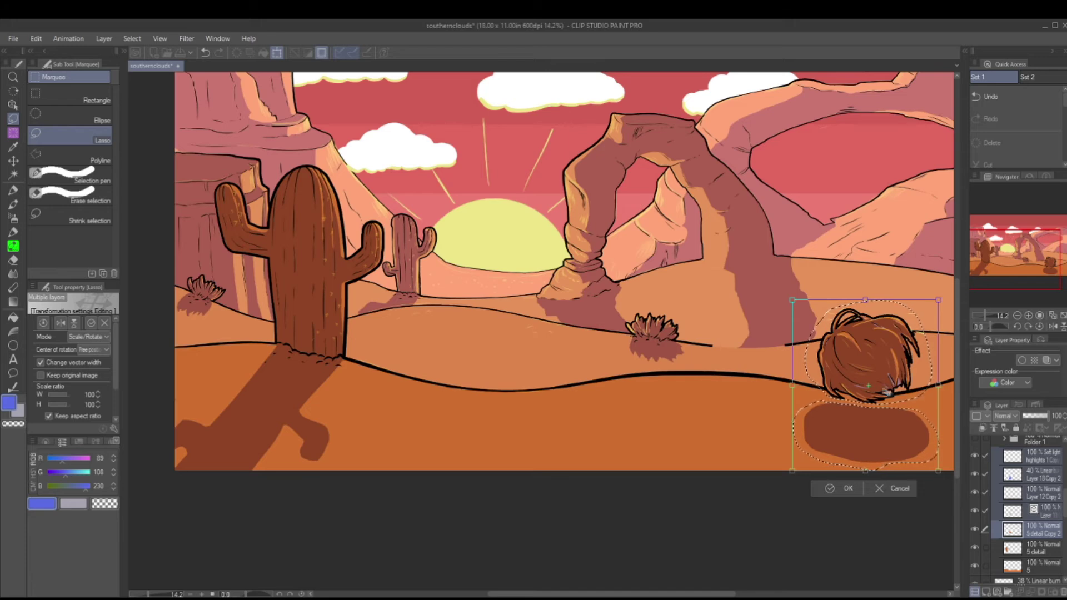
pyautogui.press('Return')
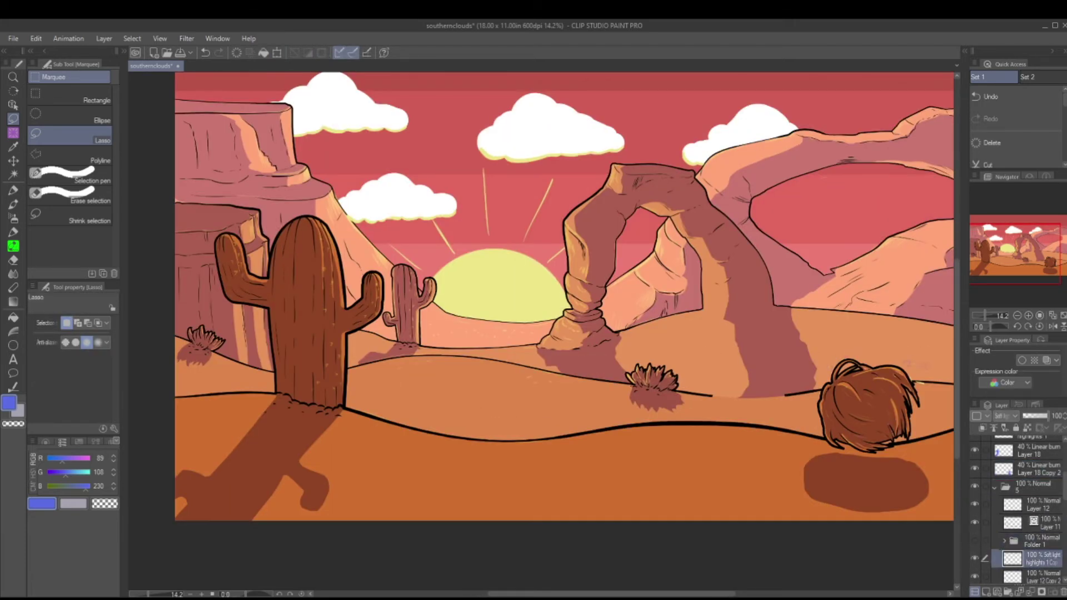
pyautogui.moveTo(1012, 559); pyautogui.dragTo(1017, 463)
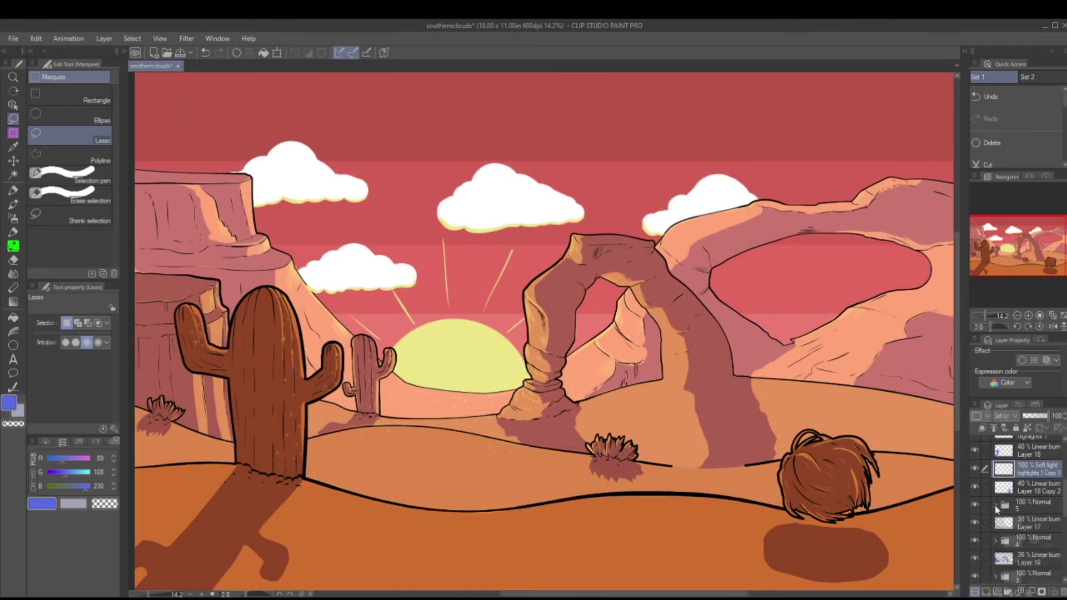
# Lasso the narrow middle arch with its shadow and split it from folder 3's layers, Layer 16 and the highlights onto copy layers
pyautogui.scroll(-5, 1028, 517)
pyautogui.click(1028, 522)
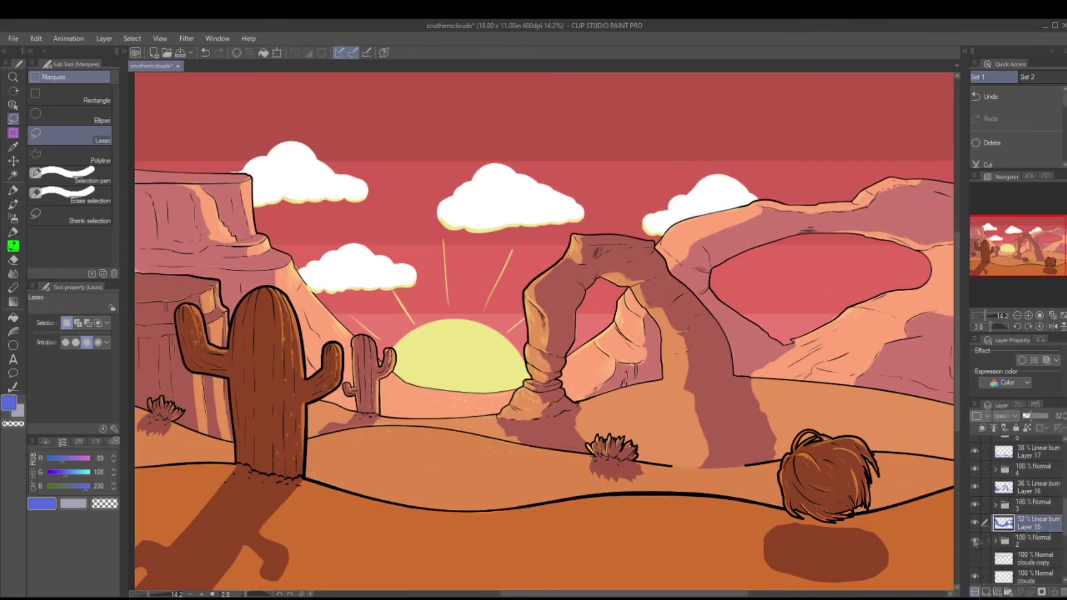
pyautogui.scroll(-3, 1017, 511)
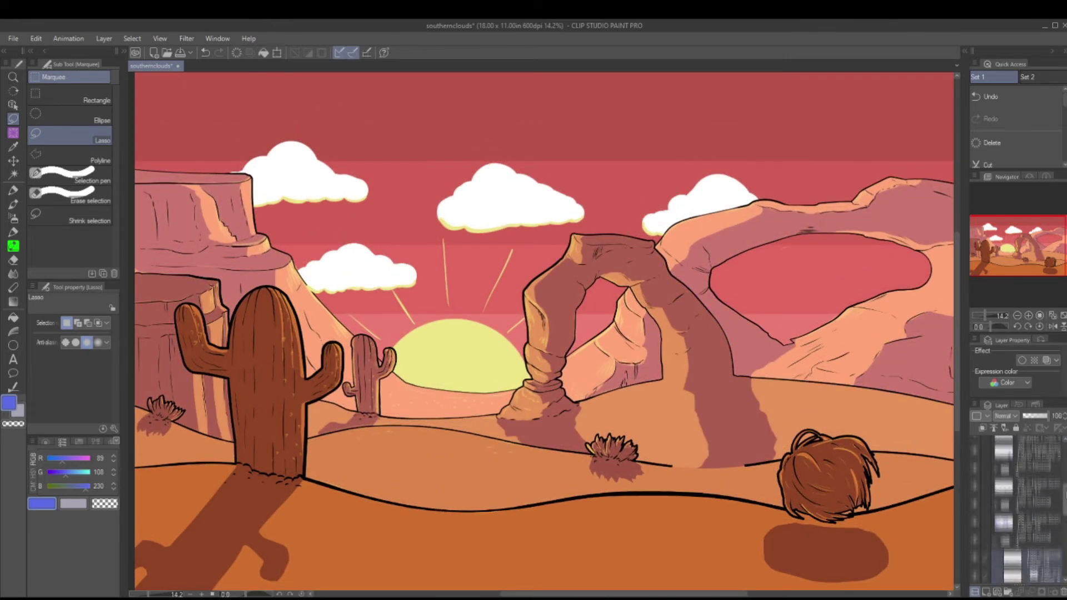
pyautogui.scroll(-5, 1048, 499)
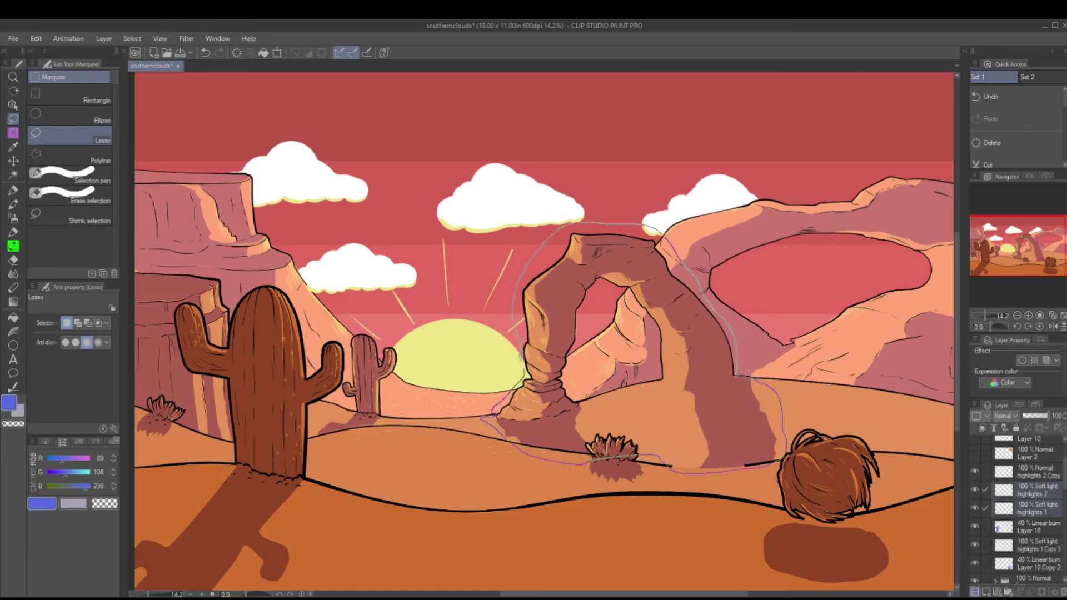
pyautogui.click(648, 492)
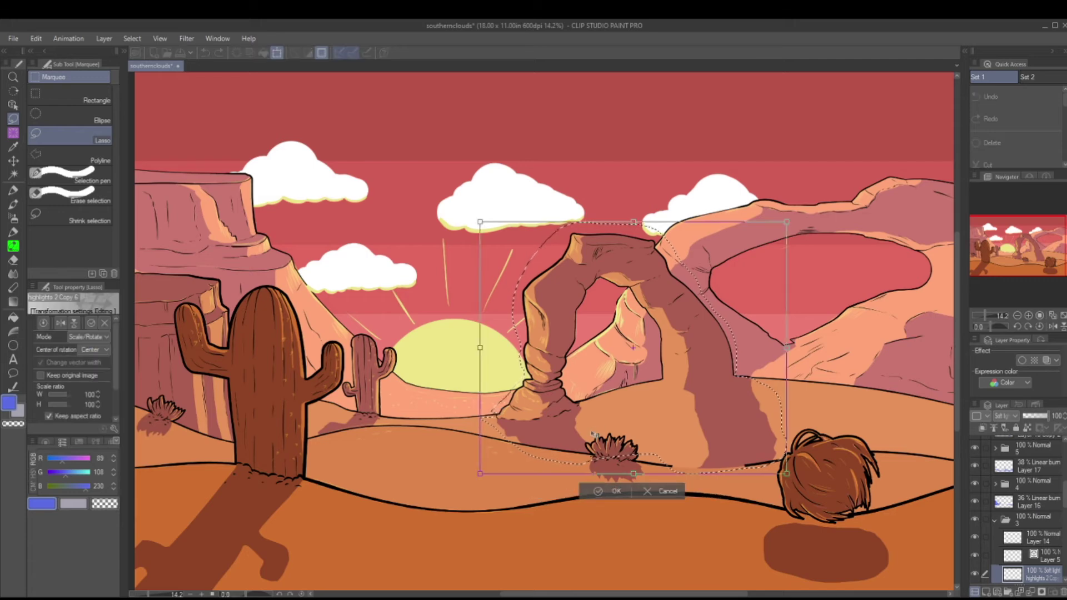
pyautogui.press('Escape')
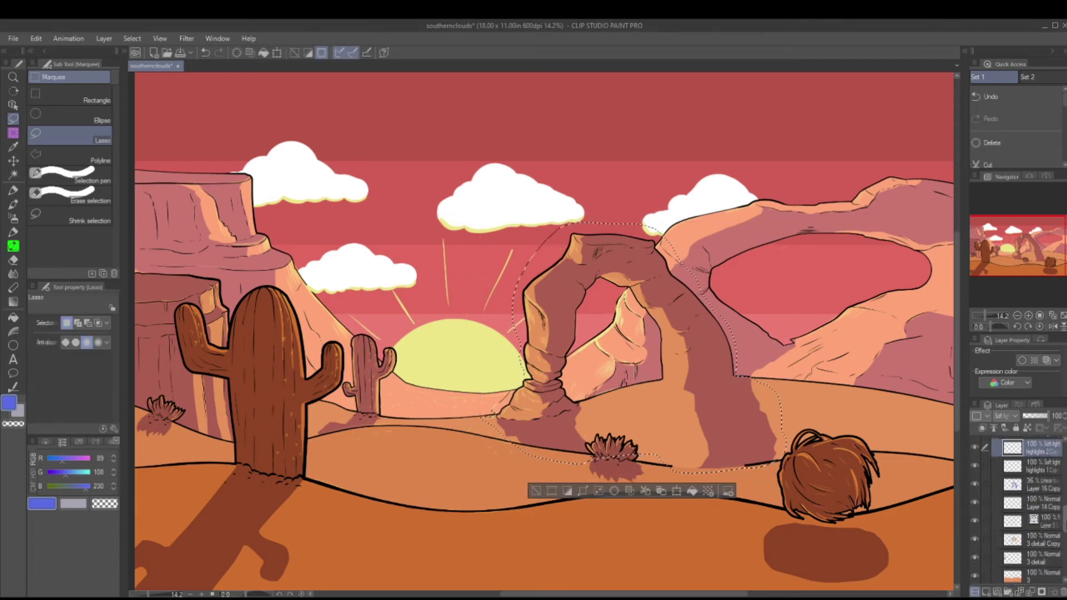
# Shift the copied arch layers slightly left toward the sun and clear the selection
pyautogui.scroll(2, 1033, 511)
pyautogui.click(1034, 576)
pyautogui.keyDown('shift'); pyautogui.click(1023, 510); pyautogui.keyUp('shift')
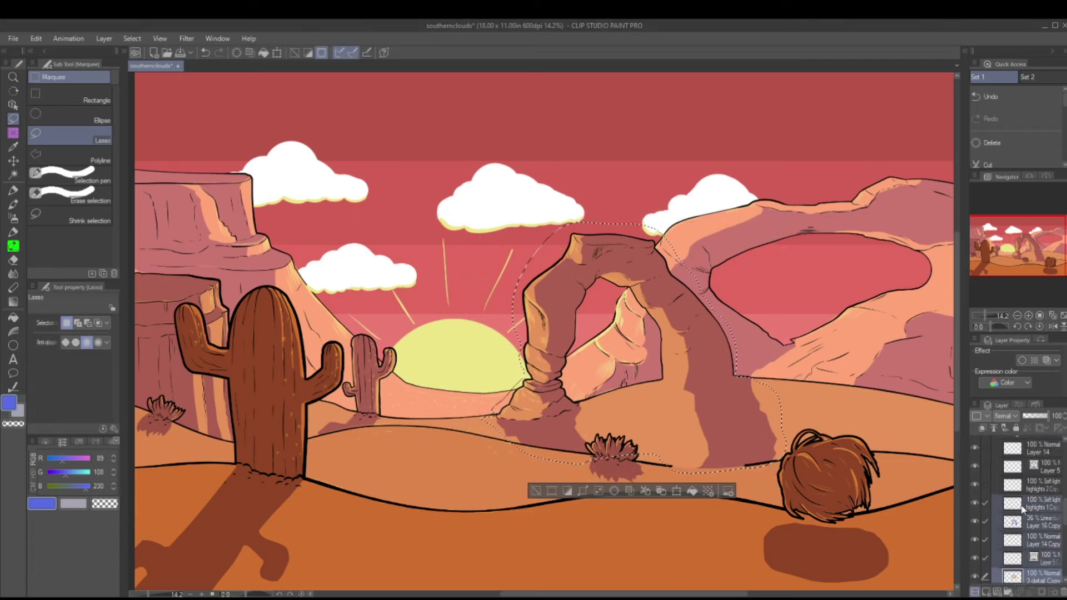
pyautogui.hotkey('ctrl', 't')
pyautogui.moveTo(462, 233); pyautogui.dragTo(488, 239)
pyautogui.press('Return')
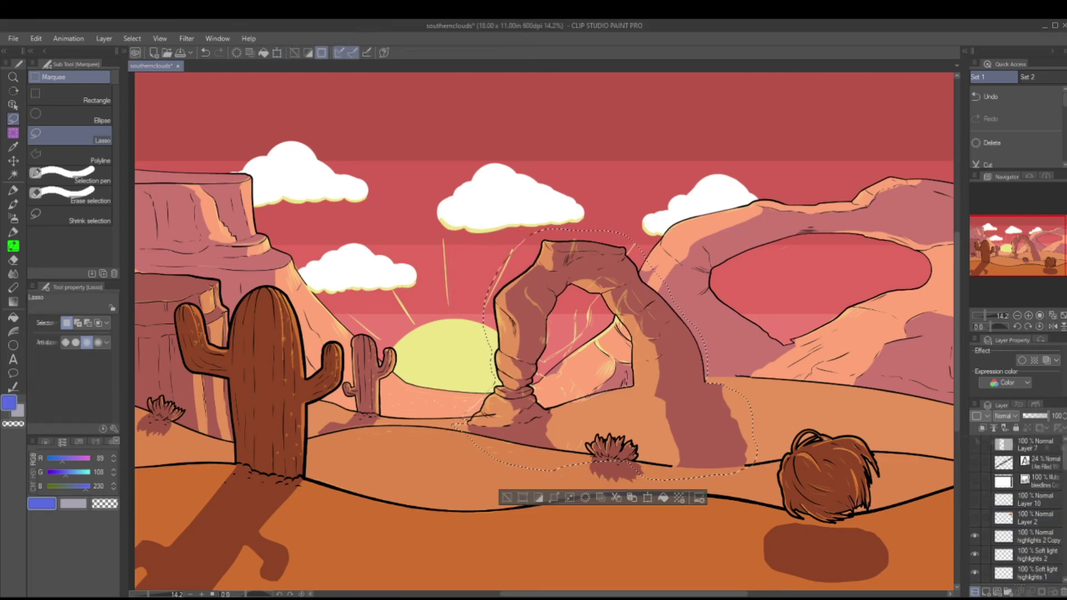
pyautogui.scroll(2, 778, 384)
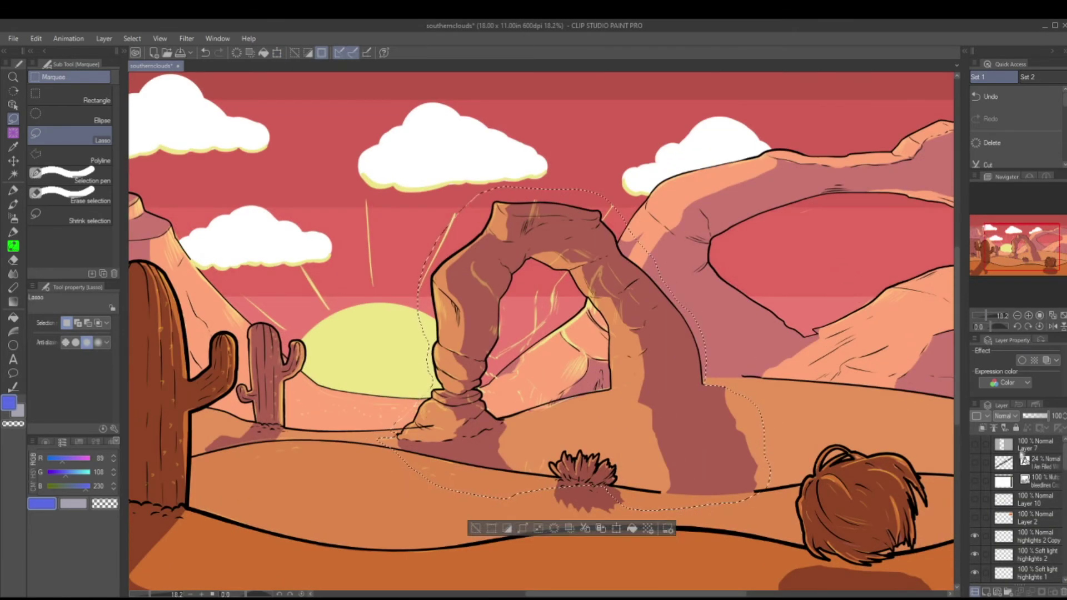
pyautogui.hotkey('ctrl', 'd')
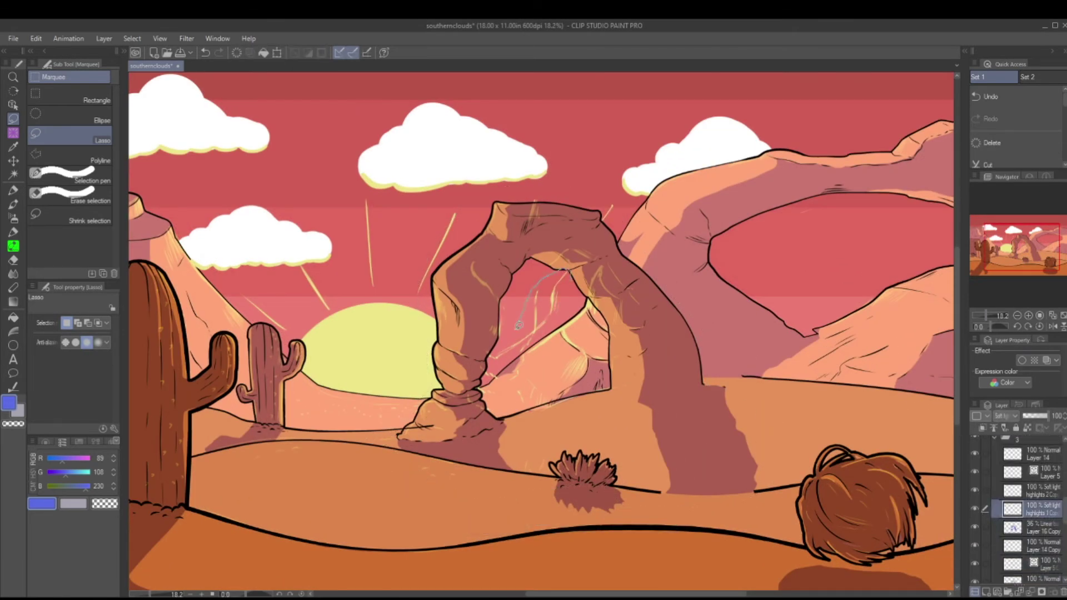
# Clear the misaligned highlight strokes from the arch's copied Soft light highlights layers
pyautogui.press('k')
pyautogui.hotkey('ctrl', 'z')
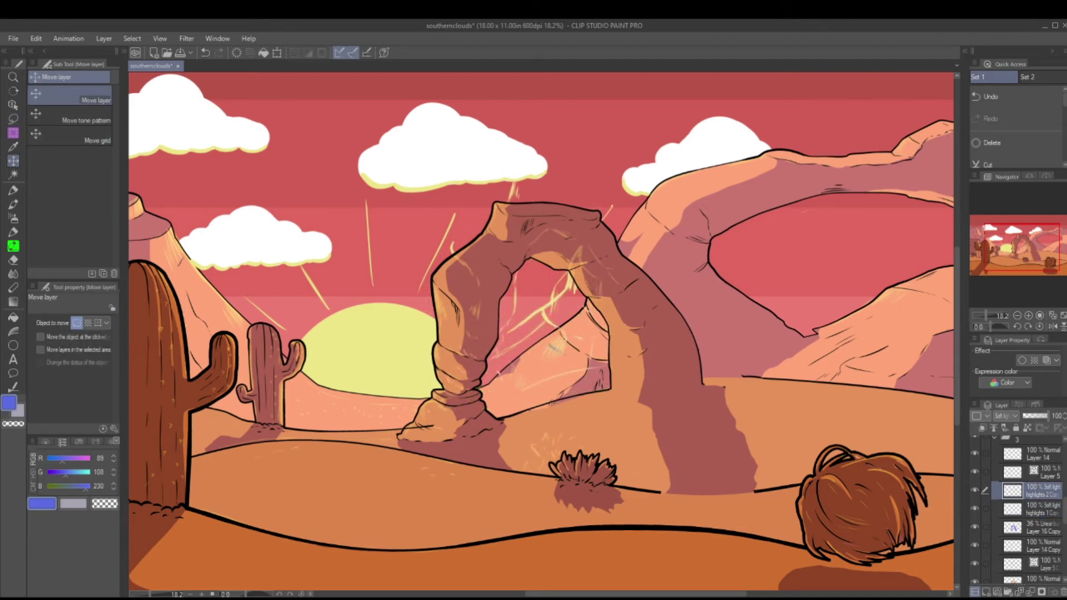
pyautogui.click(13, 191)
pyautogui.scroll(3, 428, 329)
pyautogui.hotkey('ctrl', '0')
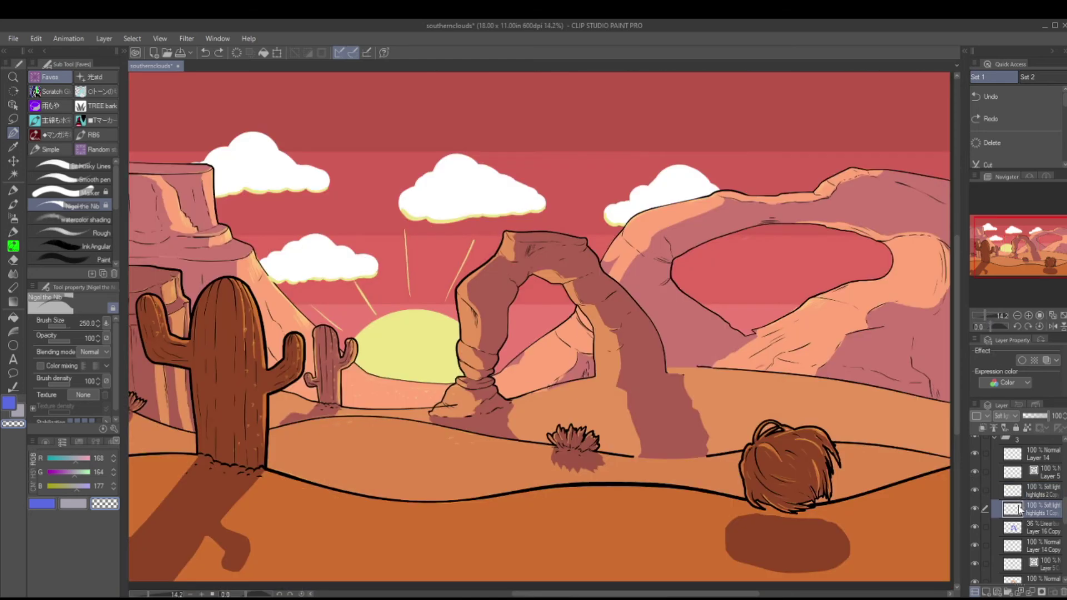
# Repaint the sunlit highlights on the arch's left leg using yellow sampled from the sun, reducing the Nigel the Nib brush to 60
pyautogui.press(']')
pyautogui.press(']')
pyautogui.press(']')
pyautogui.press(']')
pyautogui.keyDown('alt'); pyautogui.click(428, 329); pyautogui.keyUp('alt')
pyautogui.press('[')
pyautogui.press('[')
pyautogui.scroll(2, 427, 329)
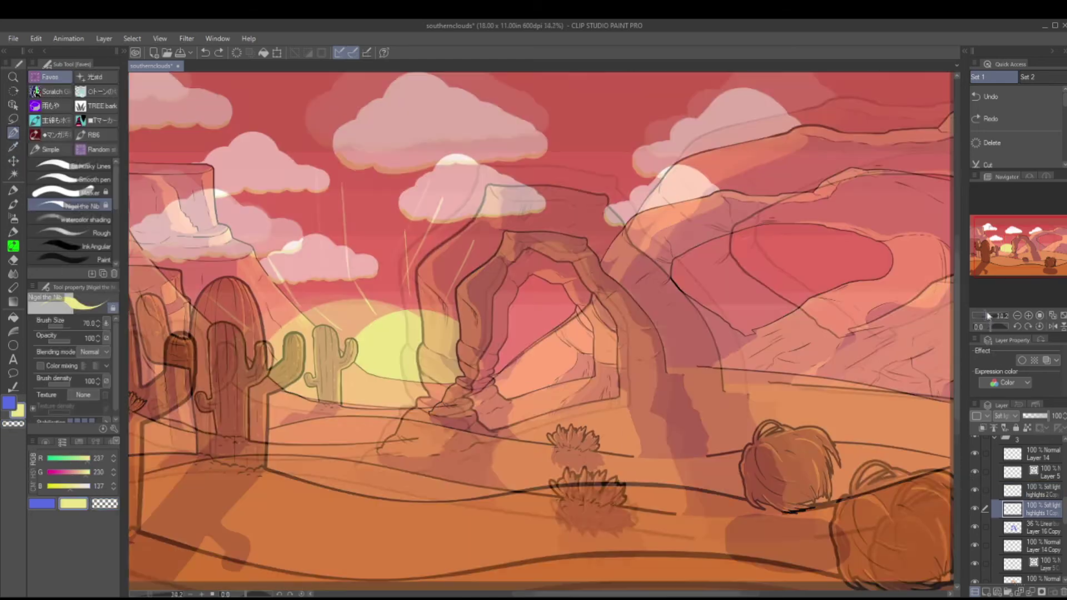
pyautogui.press('[')
pyautogui.press('[')
pyautogui.press('[')
pyautogui.press('[')
pyautogui.press('[')
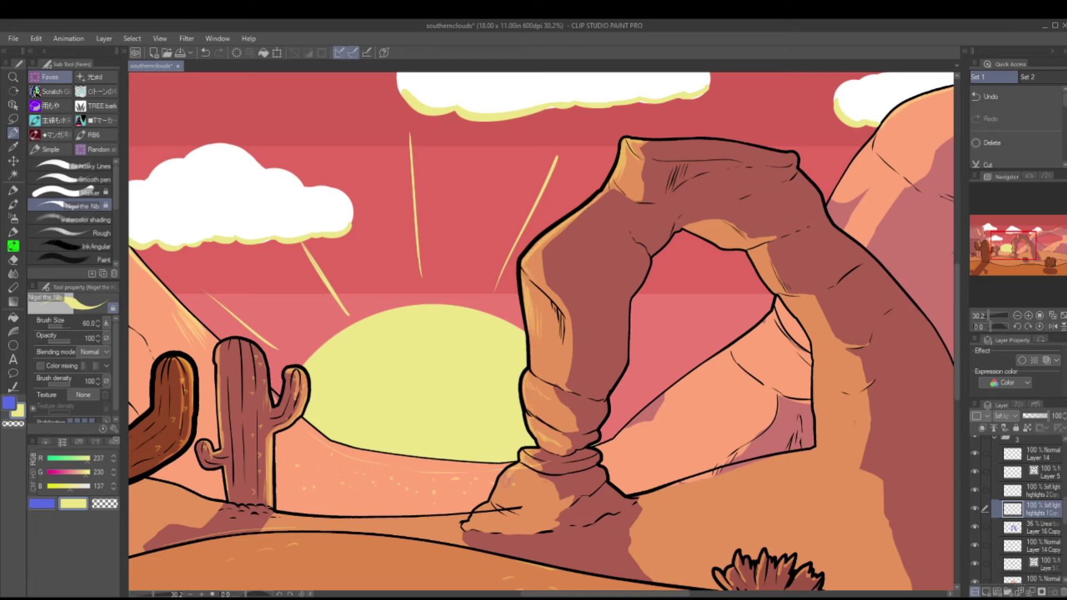
# Paint yellow highlights along the arch's inner edge and right leg at brush size 40, undoing the last two strokes
pyautogui.press('[')
pyautogui.press('[')
pyautogui.hscroll(5, 541, 334)
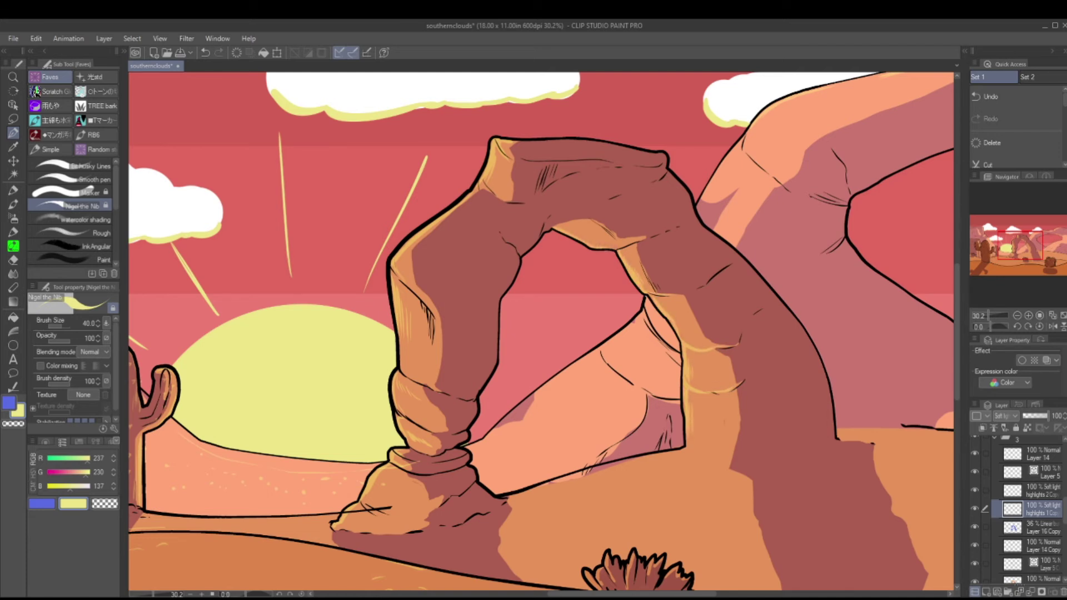
pyautogui.hotkey('ctrl', 'z')
pyautogui.hotkey('ctrl', 'z')
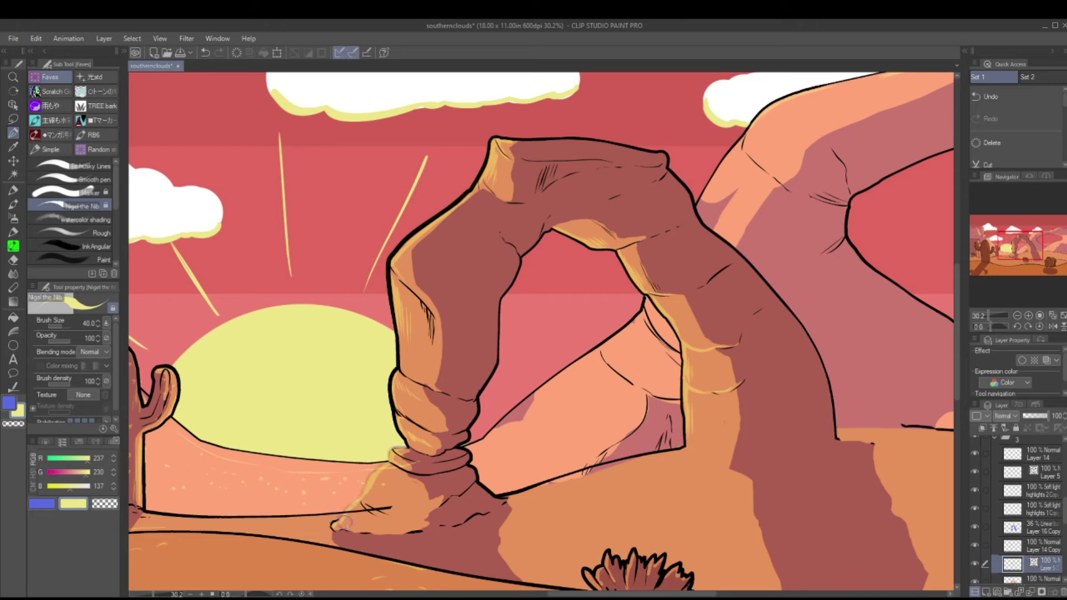
# Lasso and clear the leftover line fragments at the arch's left base and beside its right leg
pyautogui.press('m')
pyautogui.moveTo(389, 531); pyautogui.dragTo(356, 514)
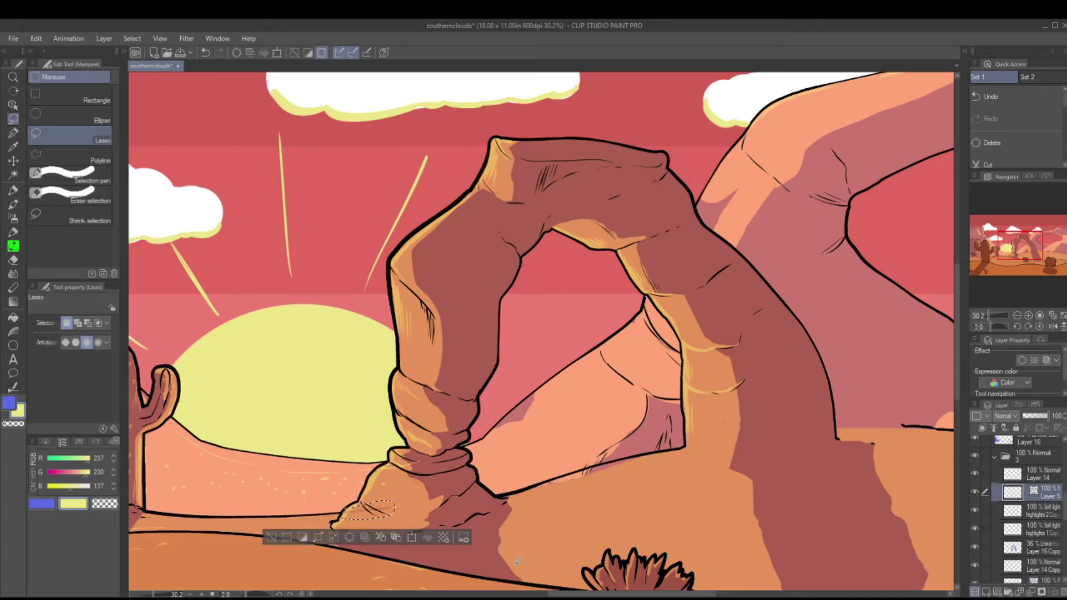
pyautogui.moveTo(884, 436); pyautogui.dragTo(875, 443)
pyautogui.hotkey('ctrl', 'z')
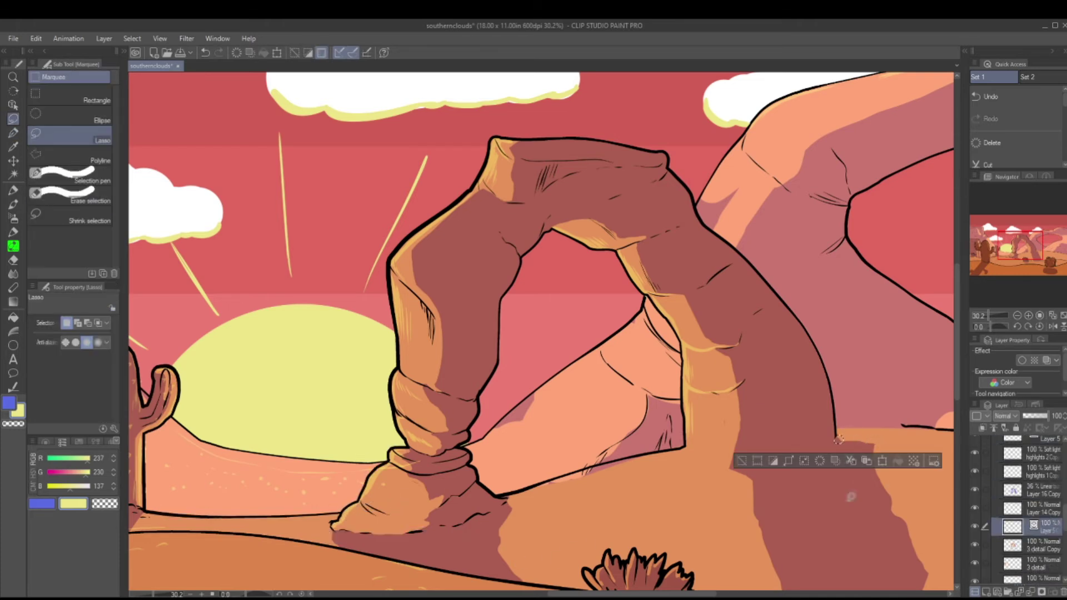
# Redraw the missing black ground line beside the arch's right leg with the Nigel the Nib brush at size 30
pyautogui.hotkey('ctrl', 'd')
pyautogui.press('p')
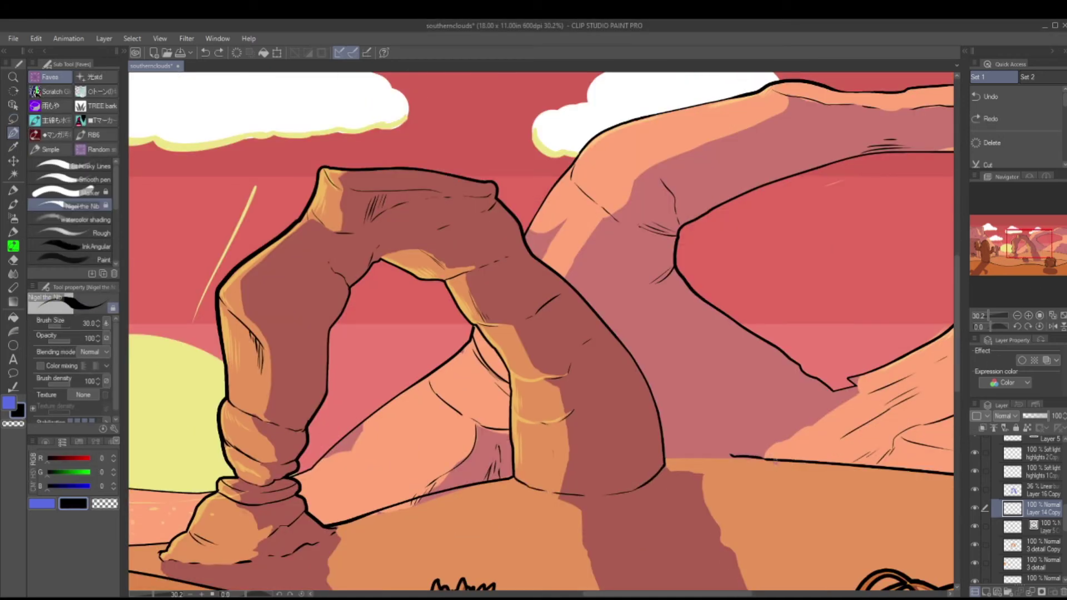
pyautogui.hotkey('ctrl', 'z')
pyautogui.press('m')
pyautogui.hotkey('ctrl', 'z')
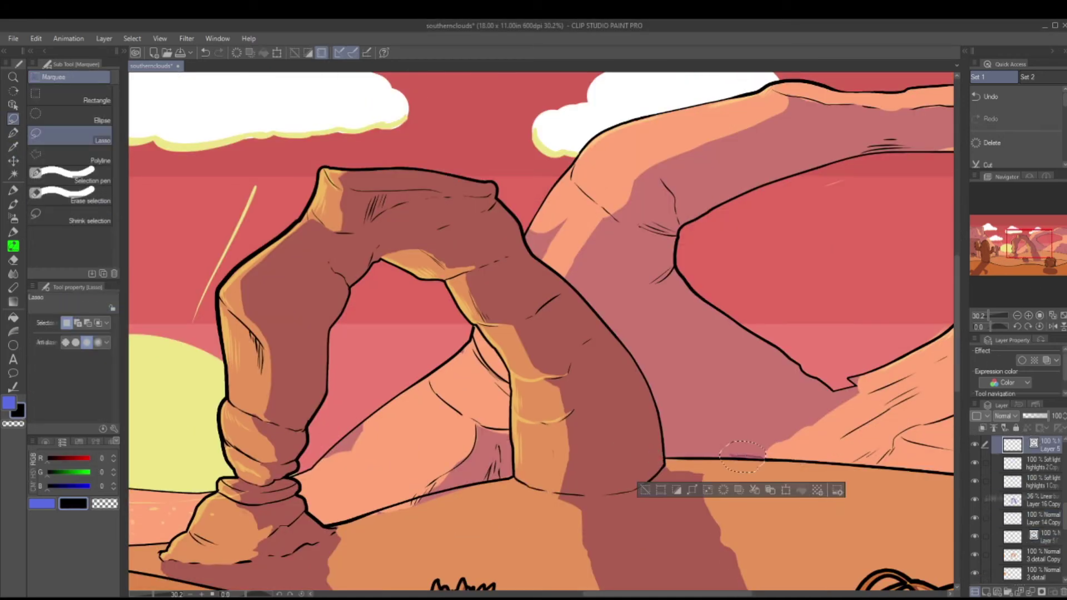
# Clear the leftover line fragment right of the arch and patch the dune's orange fill on layer 3 with the Marker at size 50
pyautogui.hotkey('ctrl', 'z')
pyautogui.hotkey('ctrl', 'z')
pyautogui.hotkey('ctrl', 'z')
pyautogui.press('p')
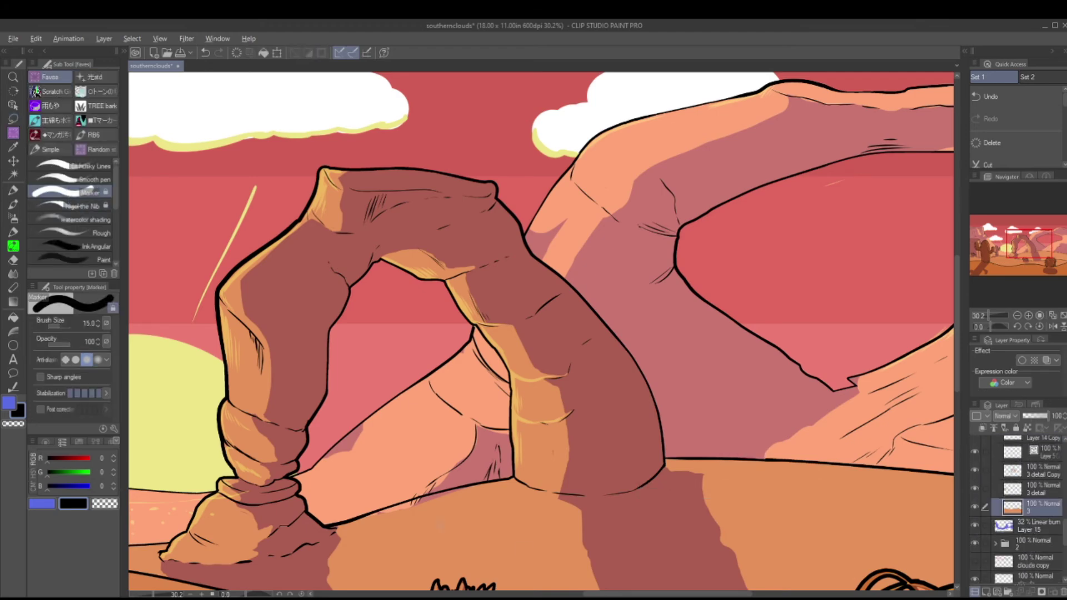
pyautogui.scroll(-2, 542, 333)
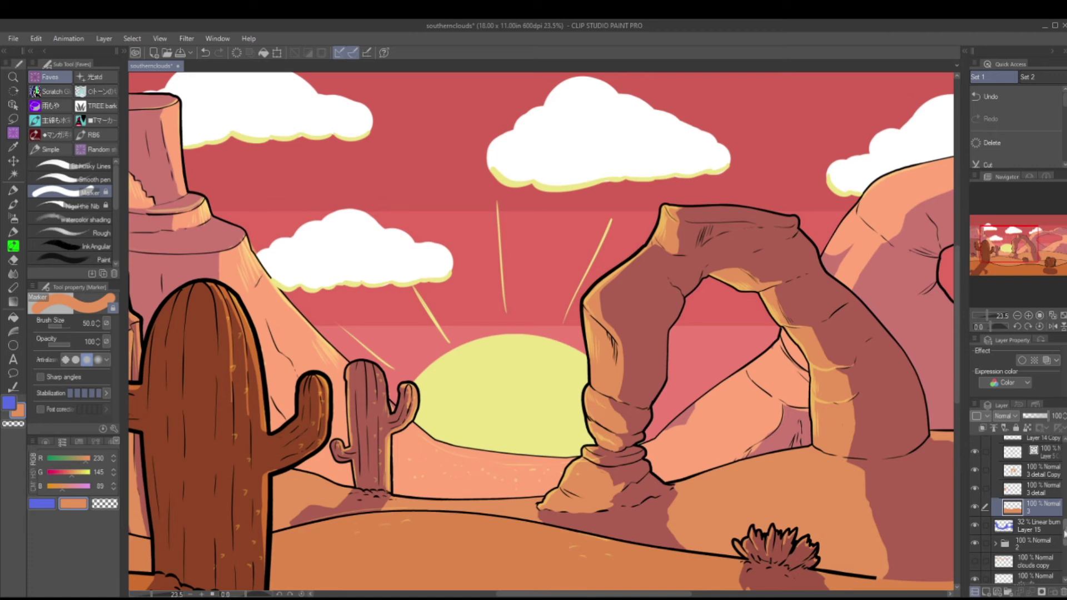
# Paint yellow highlights along the small cactus's sunlit edge on the highlights 1 layer with the Nigel the Nib brush at size 25
pyautogui.scroll(3, 1025, 514)
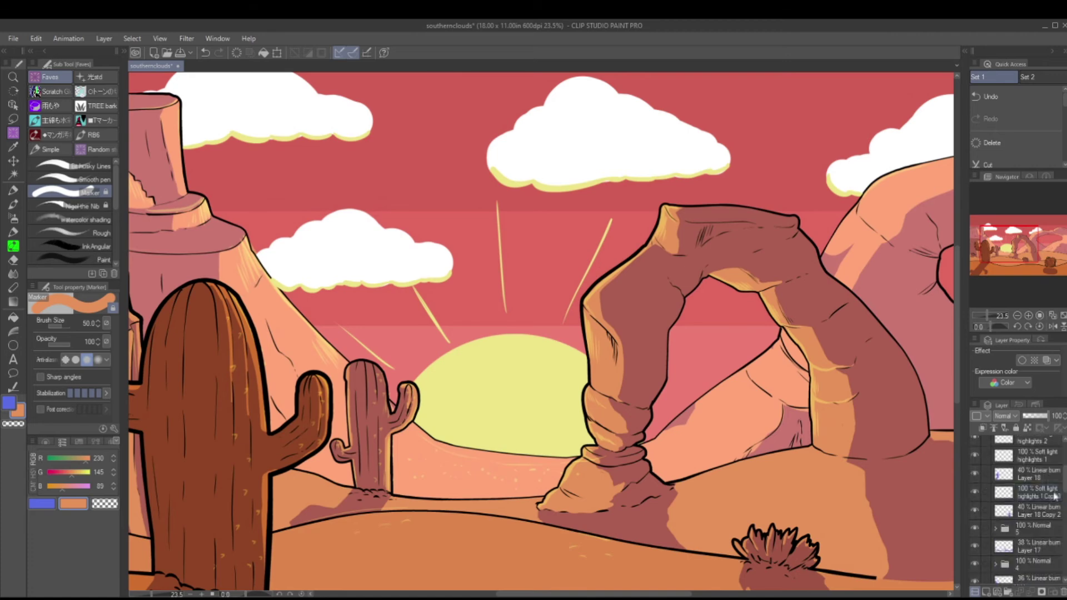
pyautogui.click(1025, 505)
pyautogui.click(83, 206)
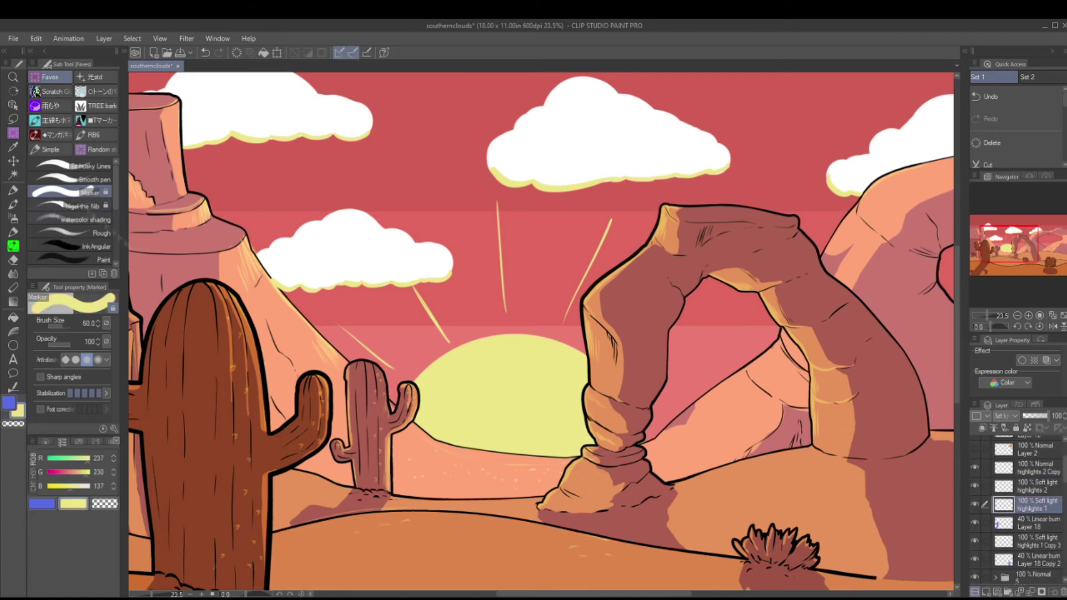
pyautogui.scroll(-5, 541, 333)
pyautogui.hscroll(-5, 542, 334)
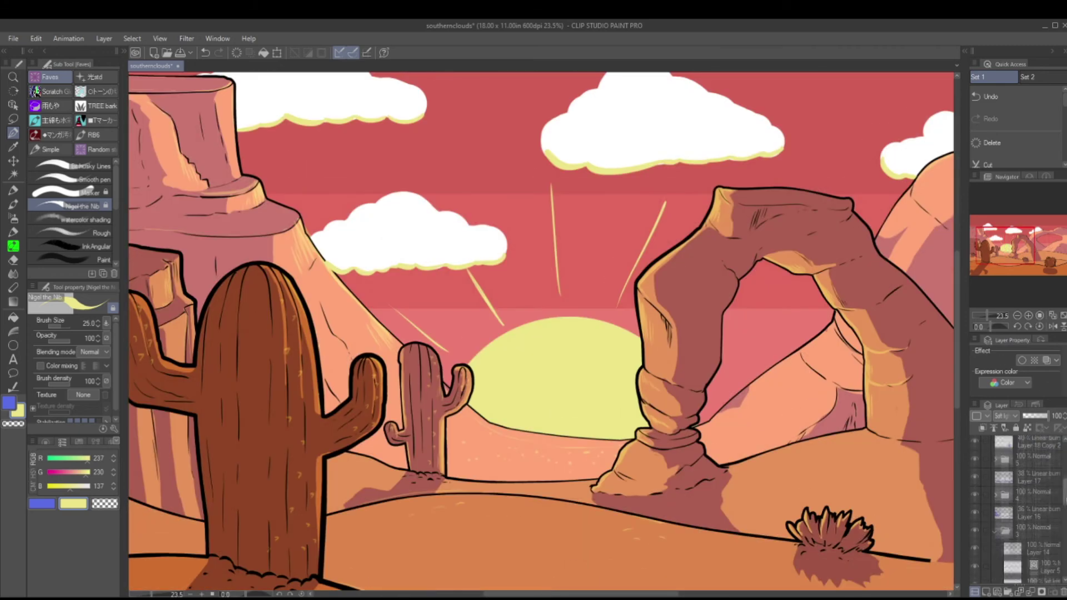
# Lasso the small cactus with its shadow and separate it onto its own copies of the outline, detail, shadow and highlight layers
pyautogui.press('m')
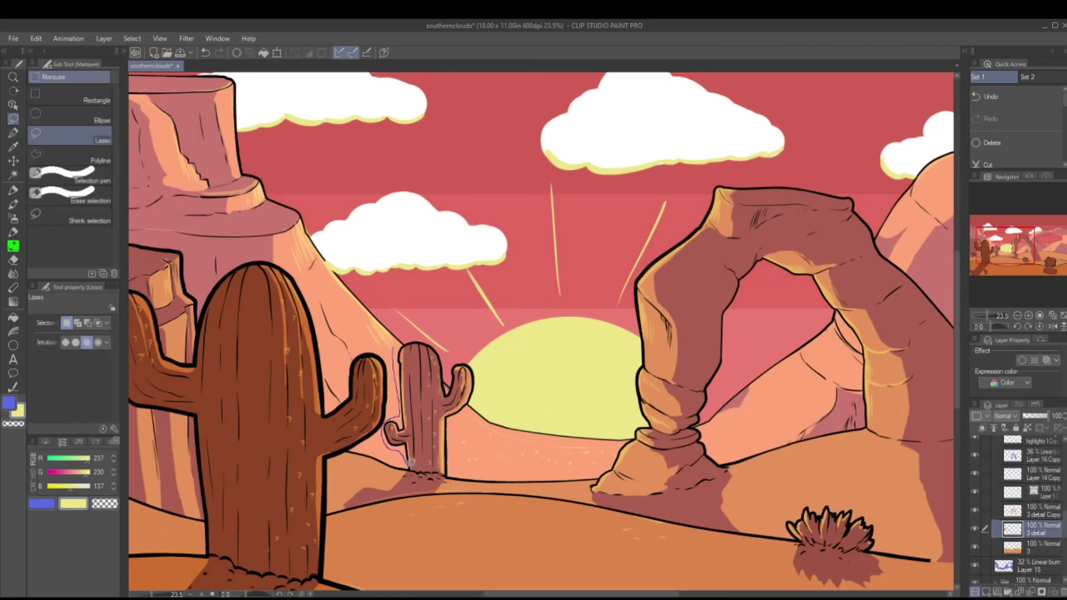
pyautogui.moveTo(391, 350); pyautogui.dragTo(399, 341)
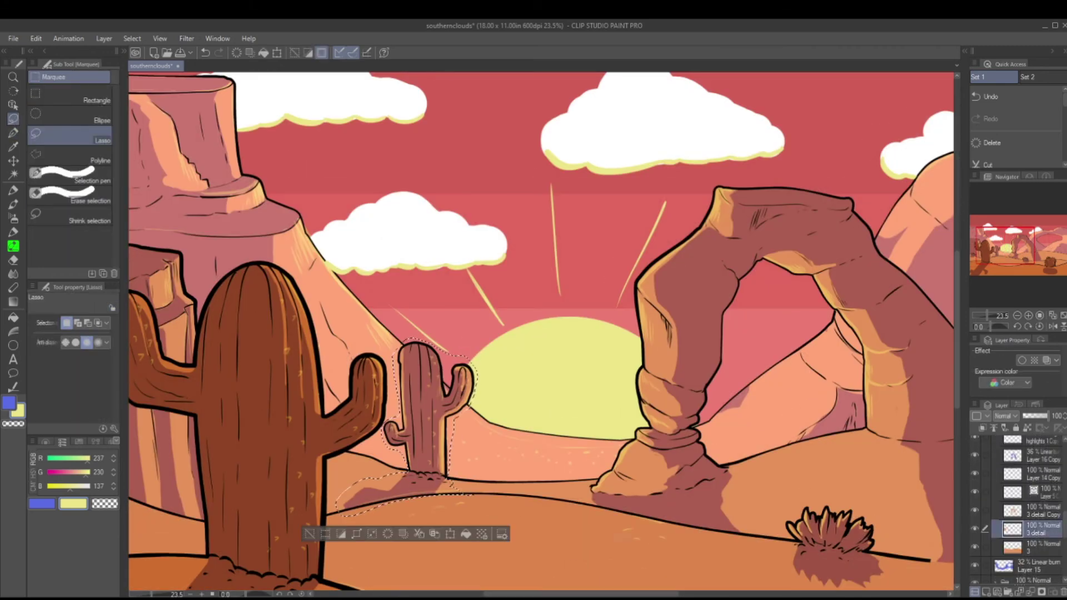
pyautogui.scroll(3, 976, 483)
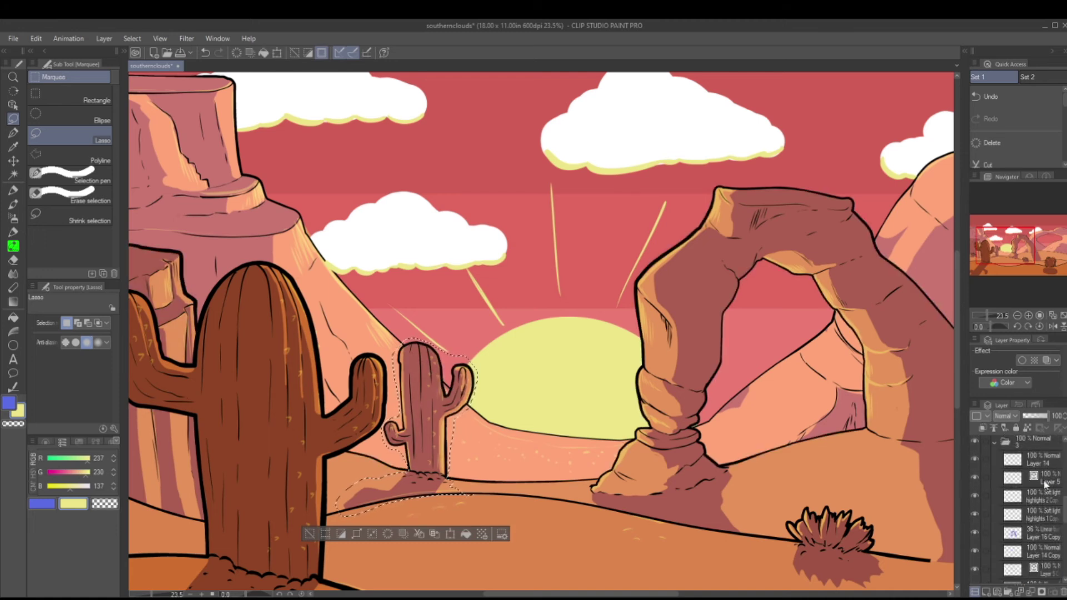
pyautogui.scroll(5, 977, 483)
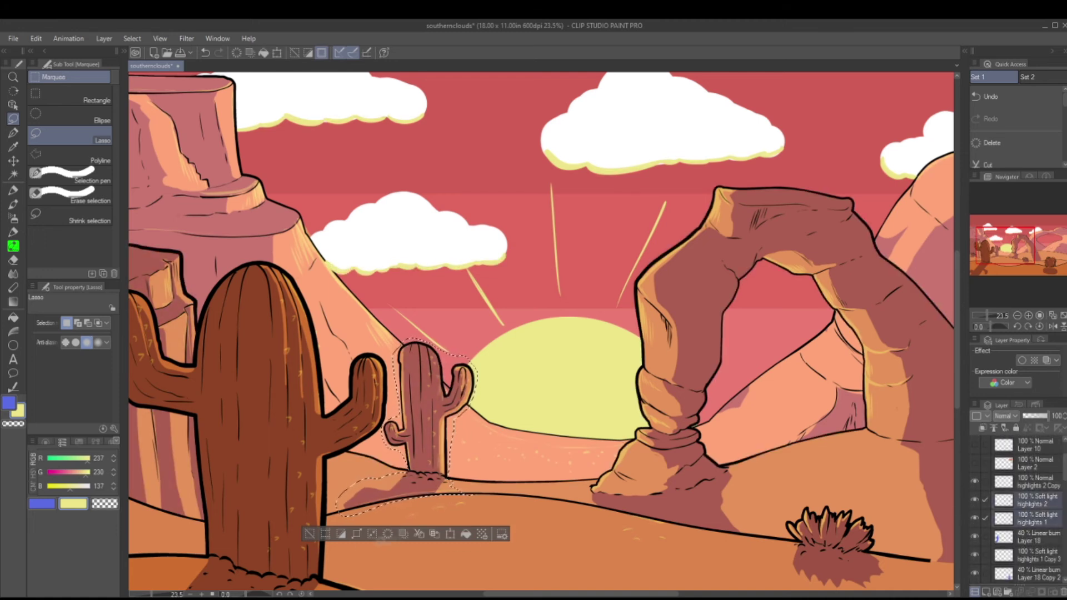
pyautogui.scroll(-5, 1061, 535)
# Move the separated small cactus and its shadow slightly right toward the sun, then deselect
pyautogui.press('k')
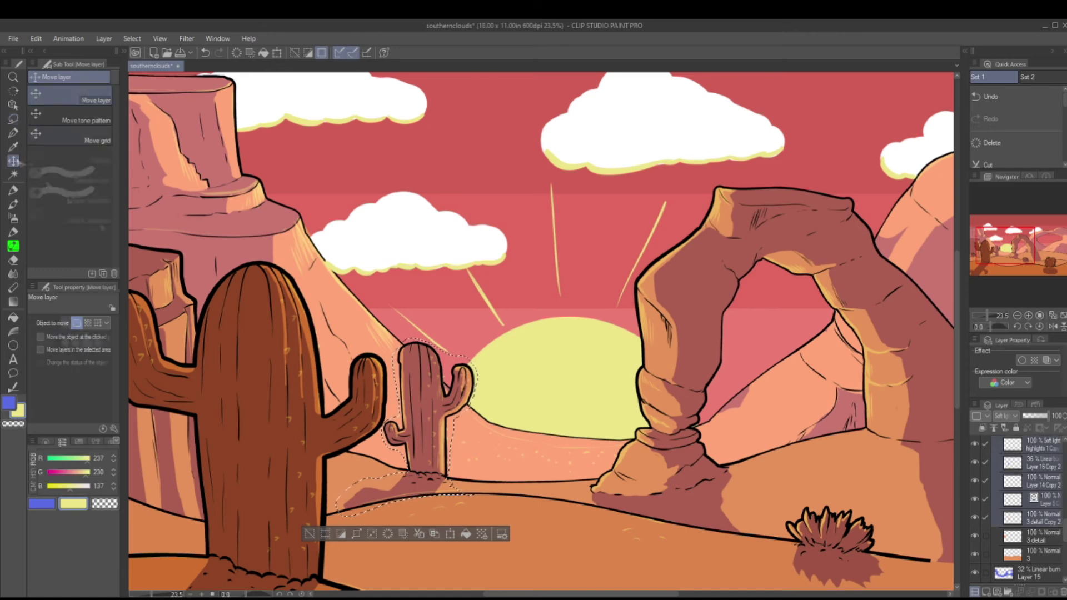
pyautogui.moveTo(430, 440); pyautogui.dragTo(460, 444)
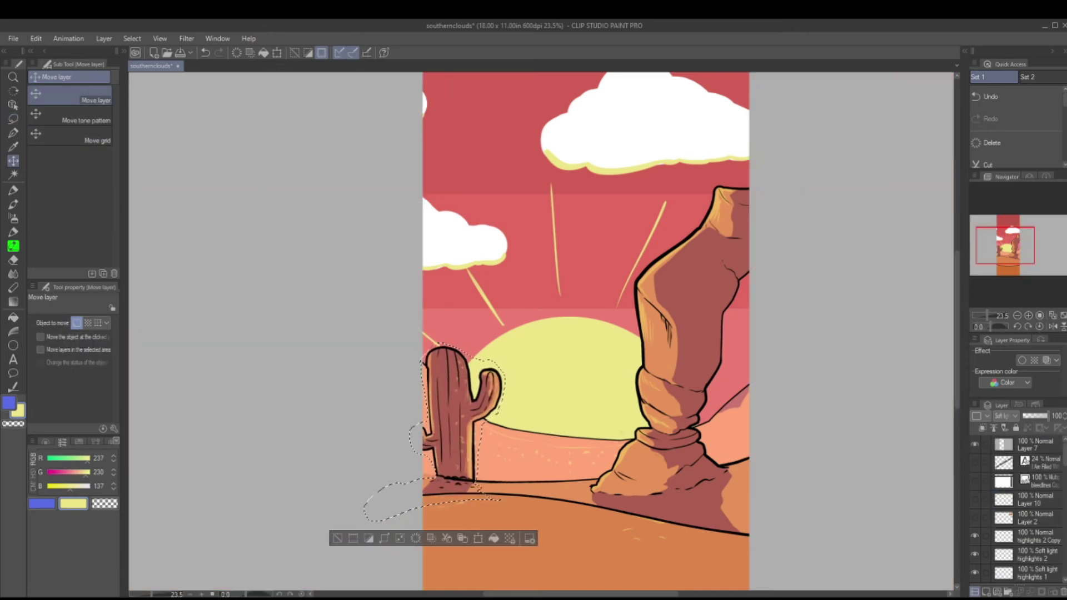
pyautogui.hotkey('ctrl', 'd')
pyautogui.hotkey('ctrl', 's')
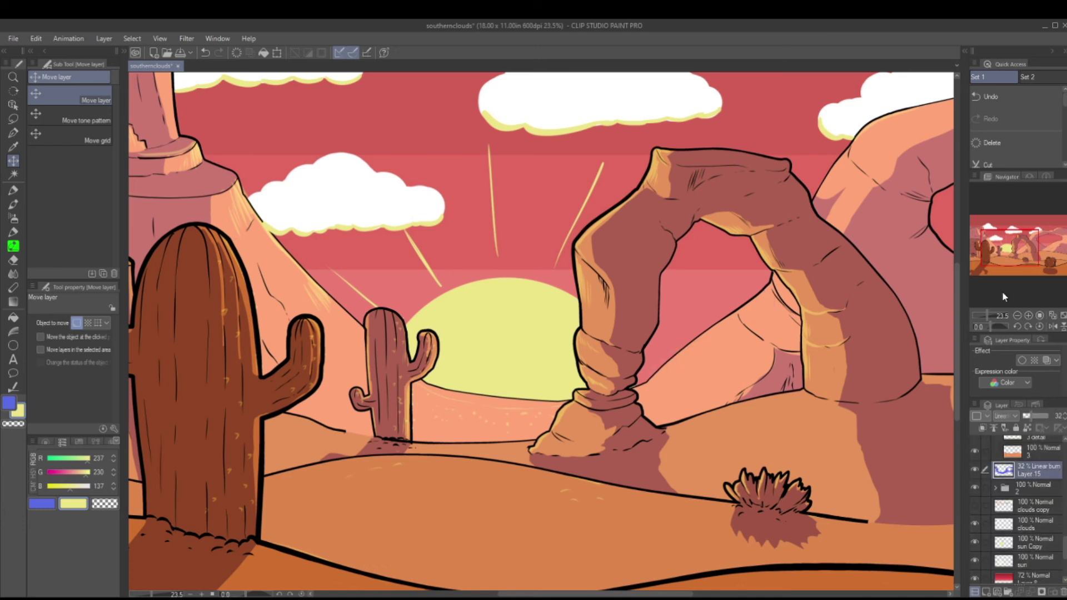
# Paint yellow highlights on the distant rocks behind the arch on the highlights 2 layer with Nigel the Nib at sizes 50 to 70, undoing the last stroke
pyautogui.scroll(-5, 1022, 511)
pyautogui.click(1035, 493)
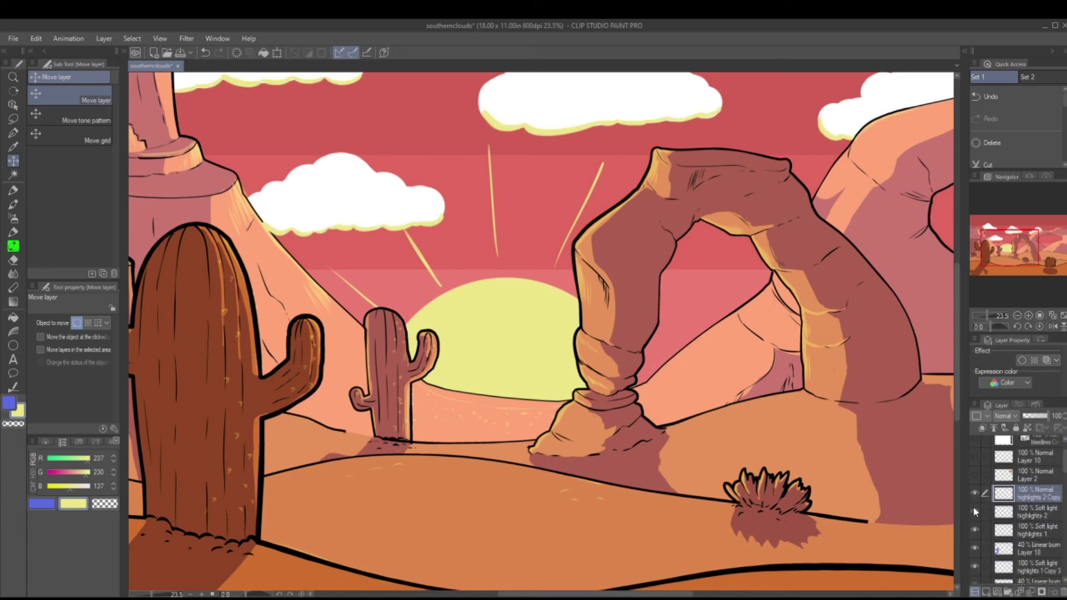
pyautogui.click(986, 511)
pyautogui.press('p')
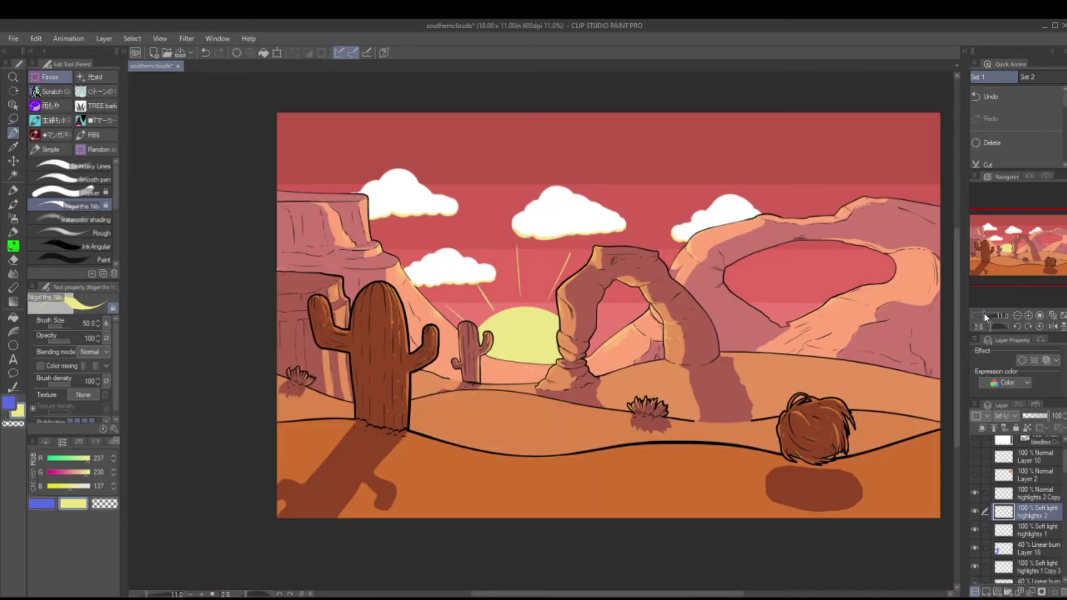
pyautogui.click(985, 313)
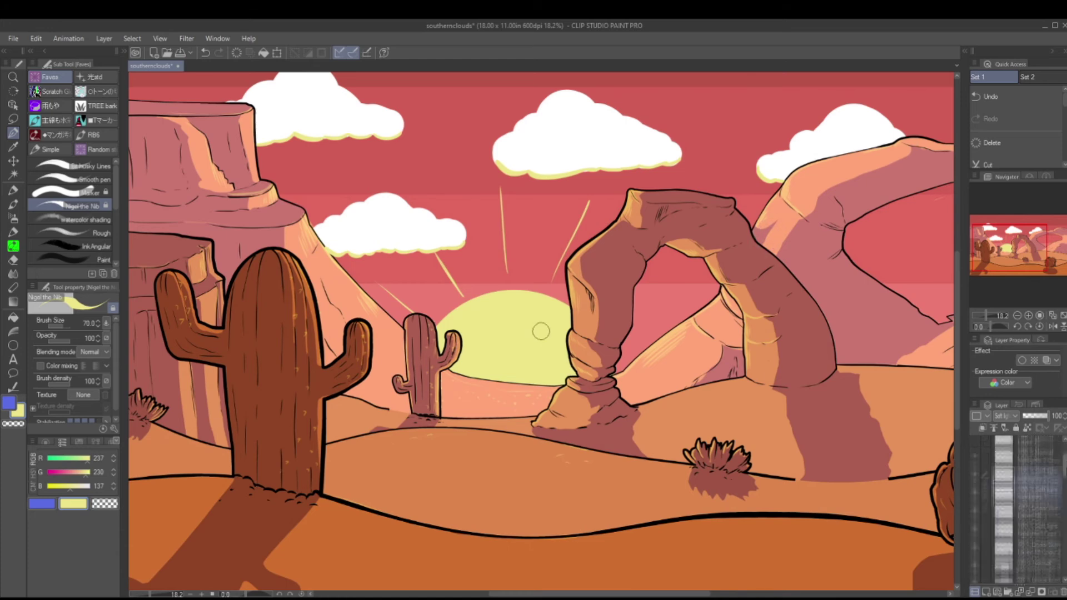
pyautogui.scroll(5, 989, 506)
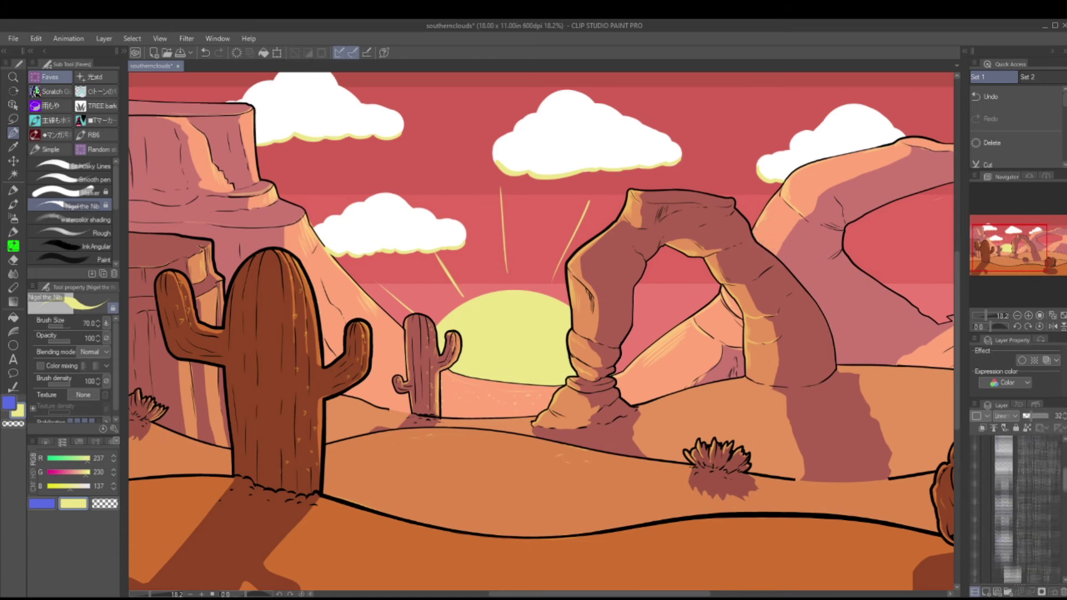
pyautogui.click(1032, 502)
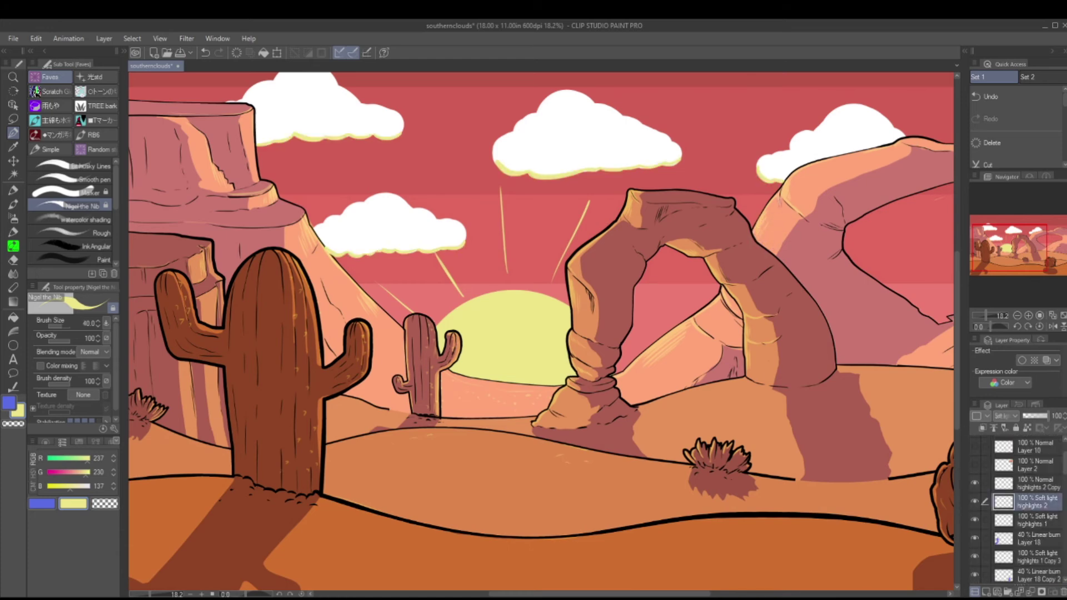
pyautogui.scroll(-2, 513, 331)
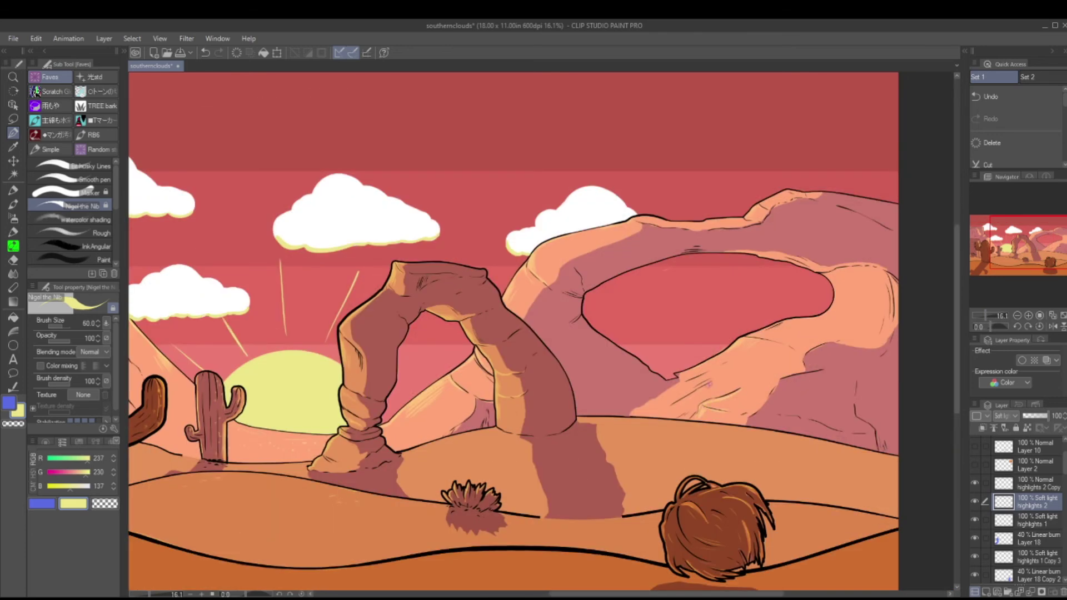
pyautogui.hotkey('ctrl', 'z')
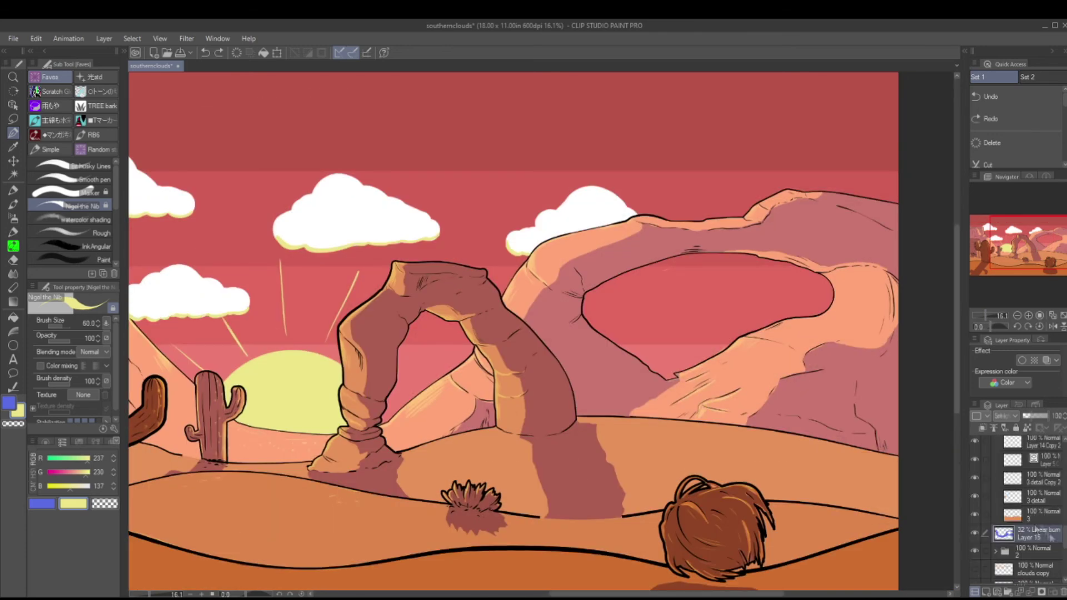
pyautogui.scroll(3, 1016, 500)
pyautogui.click(978, 499)
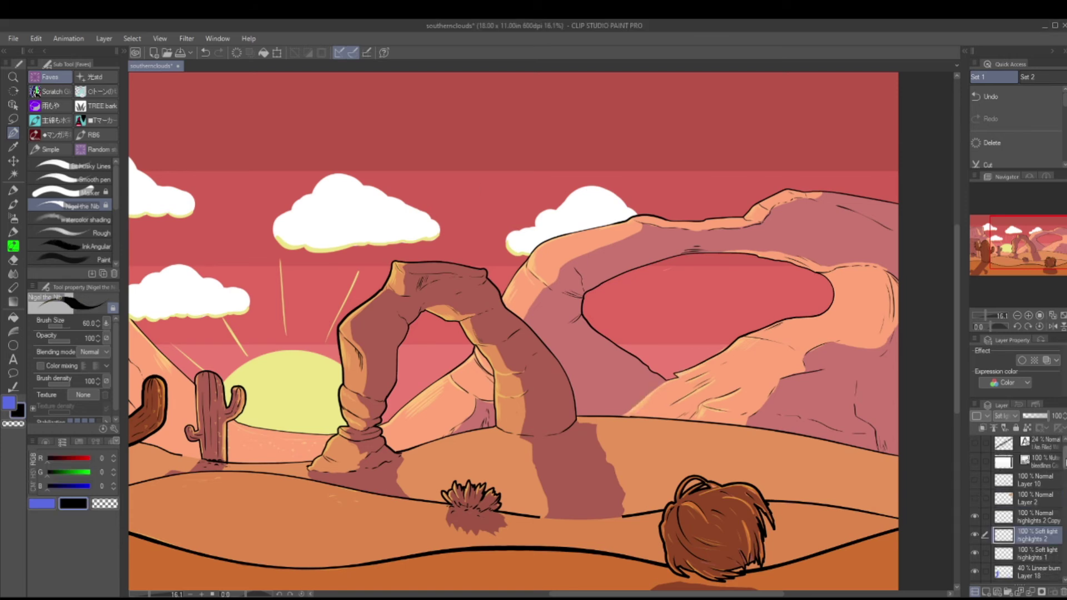
pyautogui.scroll(-5, 976, 565)
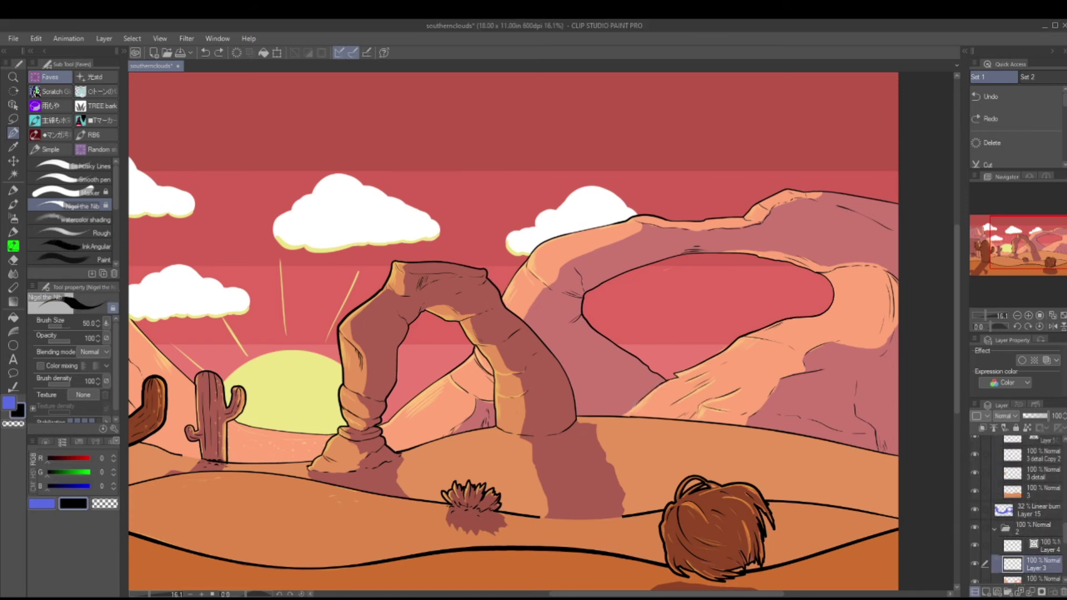
pyautogui.scroll(2, 1017, 500)
pyautogui.moveTo(1017, 245); pyautogui.dragTo(997, 244)
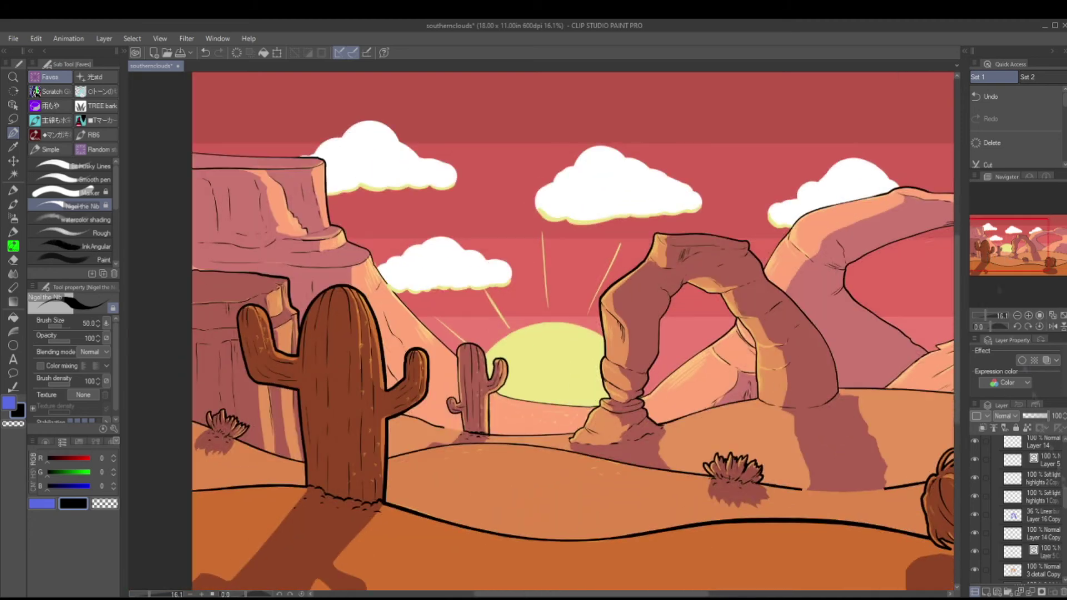
pyautogui.scroll(-3, 1017, 500)
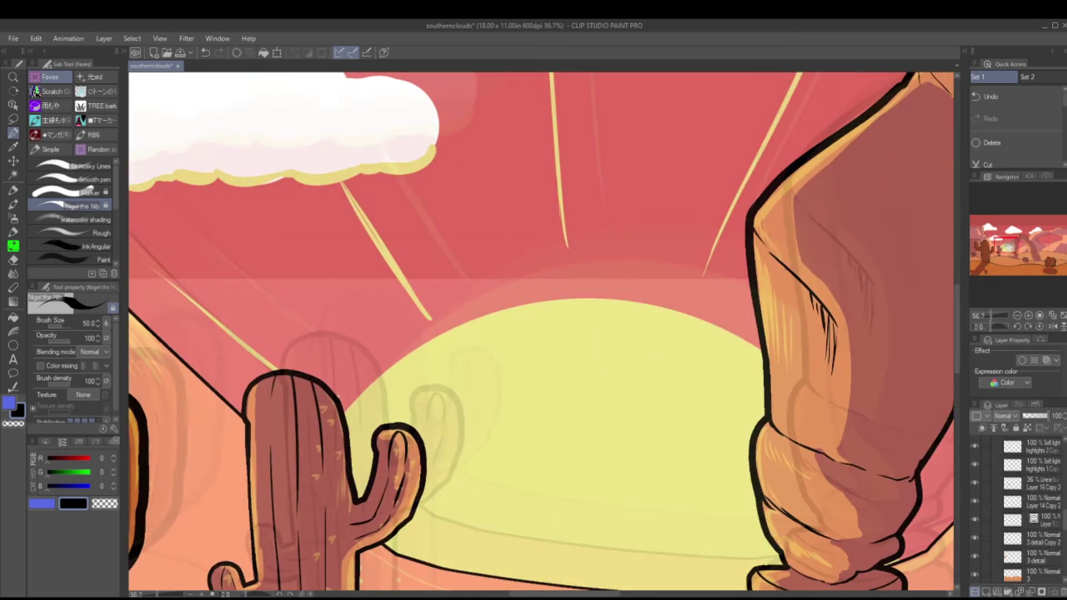
# Lasso the area at the small cactus's base on the Layer 5 outline layer to clear leftover line fragments, then deselect
pyautogui.hotkey('ctrl', '+')
pyautogui.hotkey('ctrl', '+')
pyautogui.hotkey('ctrl', '+')
pyautogui.scroll(4, 974, 518)
pyautogui.click(1017, 499)
pyautogui.press('m')
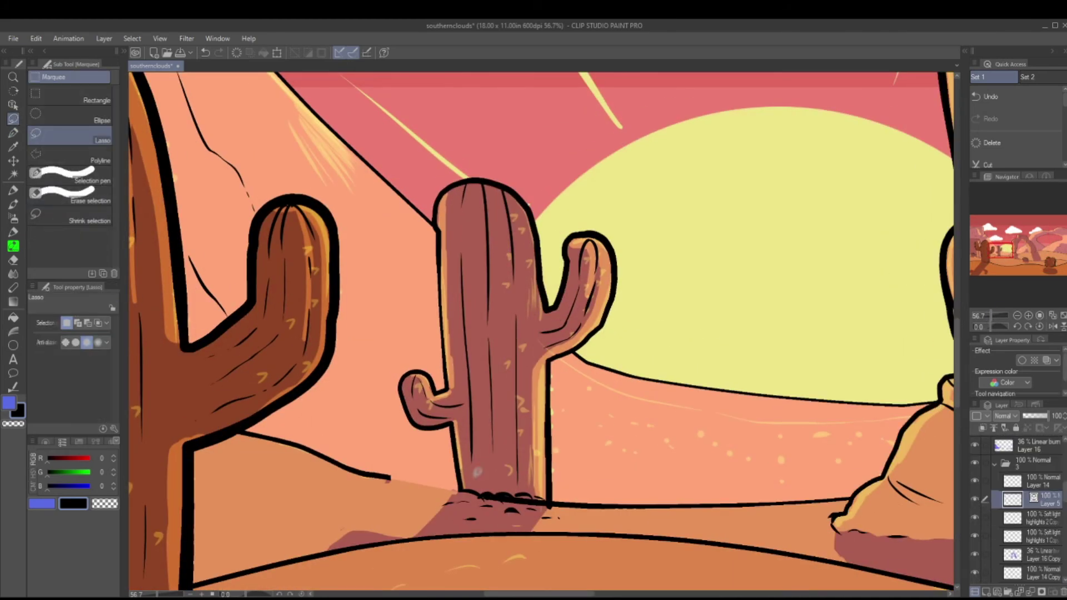
pyautogui.moveTo(477, 471); pyautogui.dragTo(473, 473)
pyautogui.hotkey('ctrl', 'd')
# Extend the broken ground line to the small cactus's base on the copied outline layer, using black Nigel the Nib at size 25
pyautogui.scroll(-3, 1017, 500)
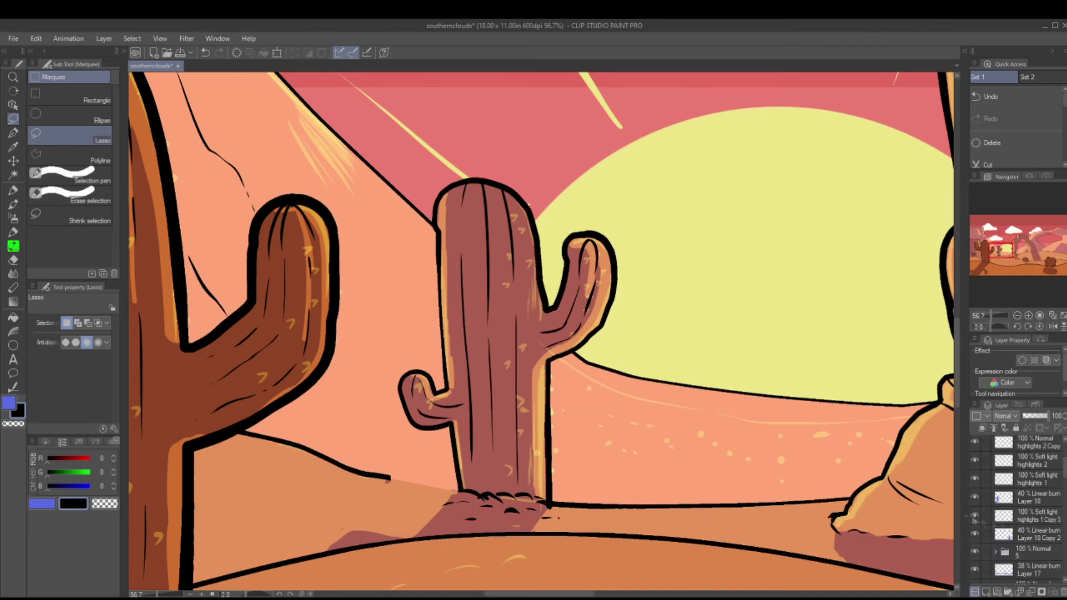
pyautogui.click(1016, 479)
pyautogui.scroll(-3, 1017, 500)
pyautogui.click(1017, 495)
pyautogui.press('p')
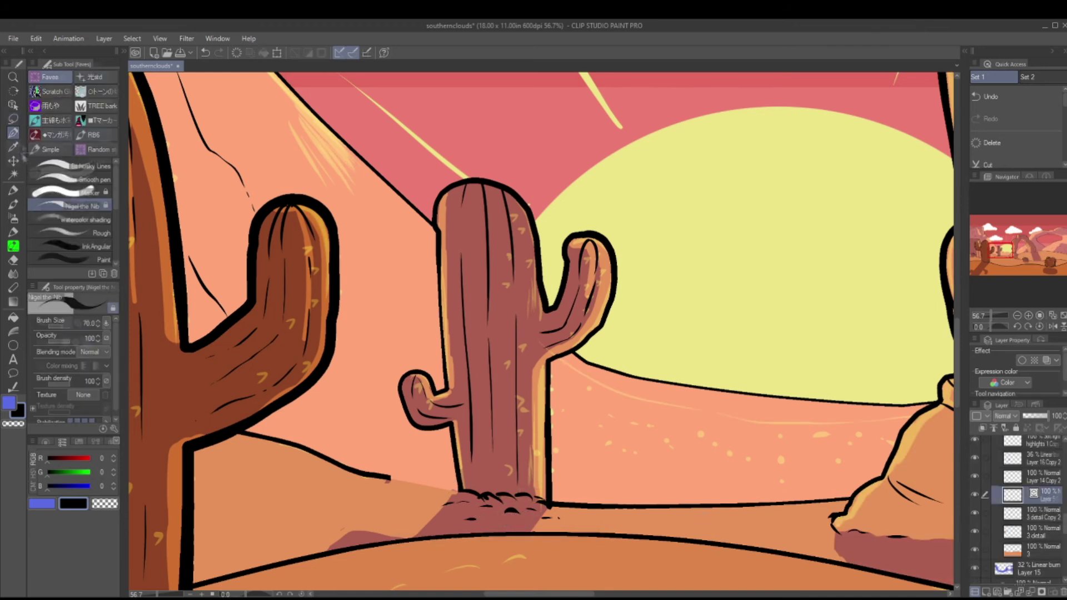
pyautogui.moveTo(390, 478); pyautogui.dragTo(444, 490)
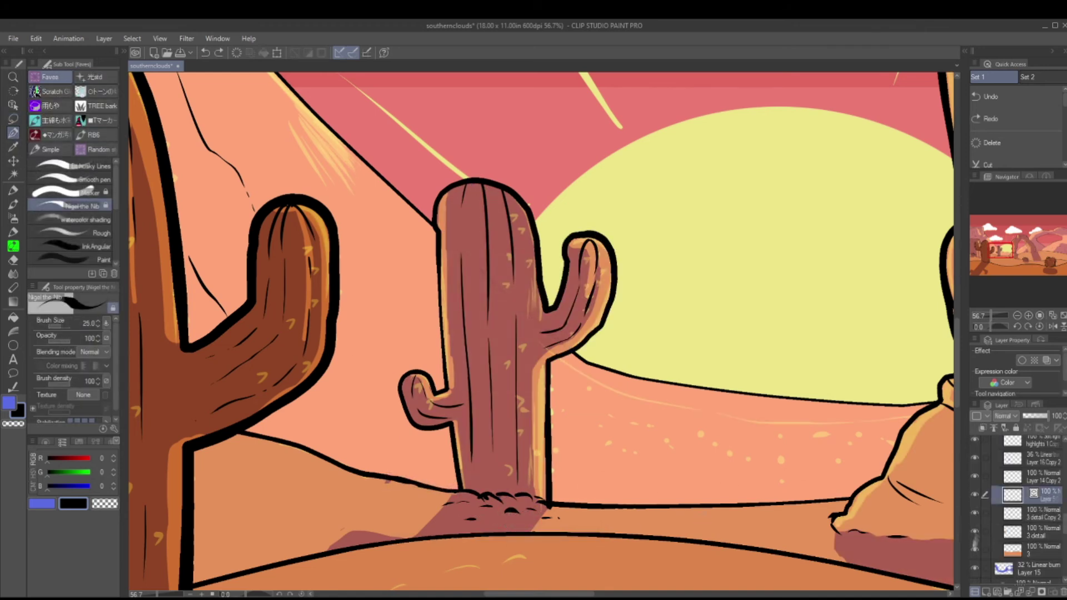
# Toggle the small cactus's layers, including Layer 14 Copy 2, to inspect the outline for stray marks at its base
pyautogui.click(980, 459)
pyautogui.click(1052, 497)
pyautogui.press('m')
pyautogui.click(973, 513)
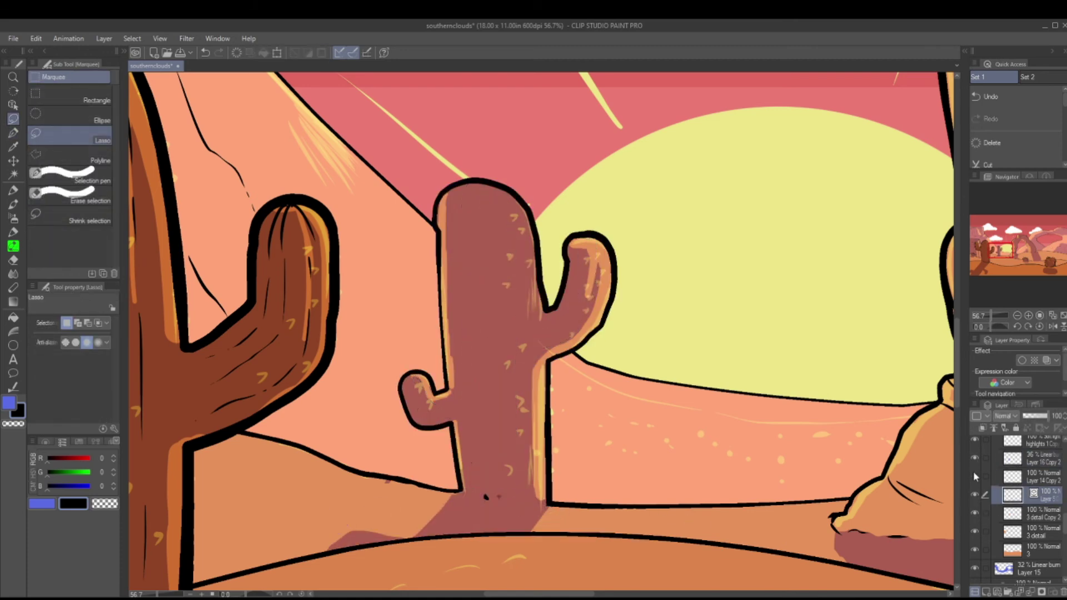
# Outline a new curved shadow from the arch's right leg across the dune in blue on Layer 16 Copy and fill it in
pyautogui.hotkey('ctrl', 'z')
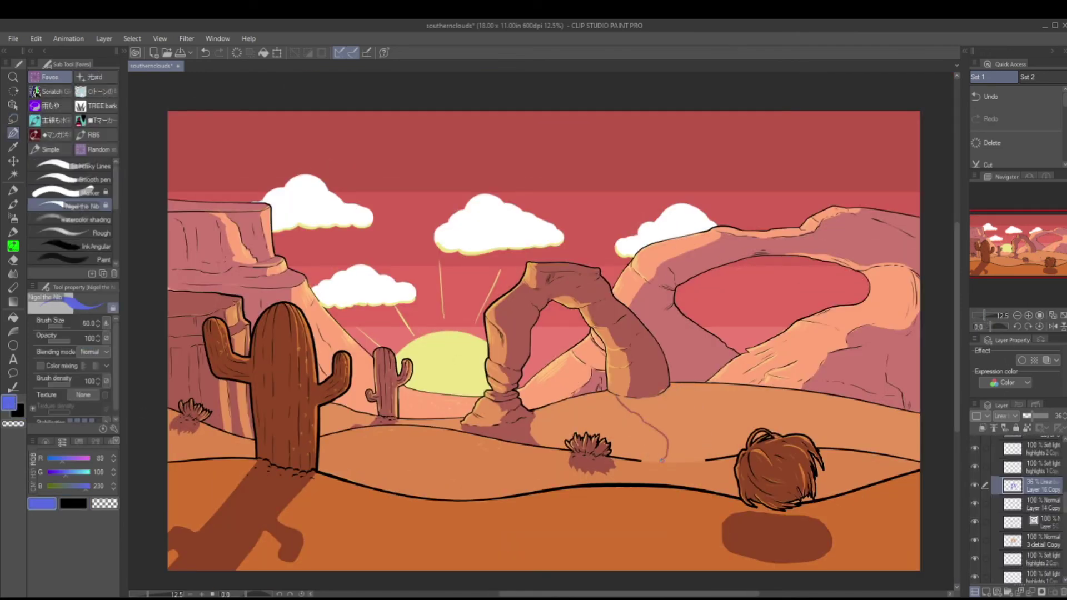
pyautogui.press('w')
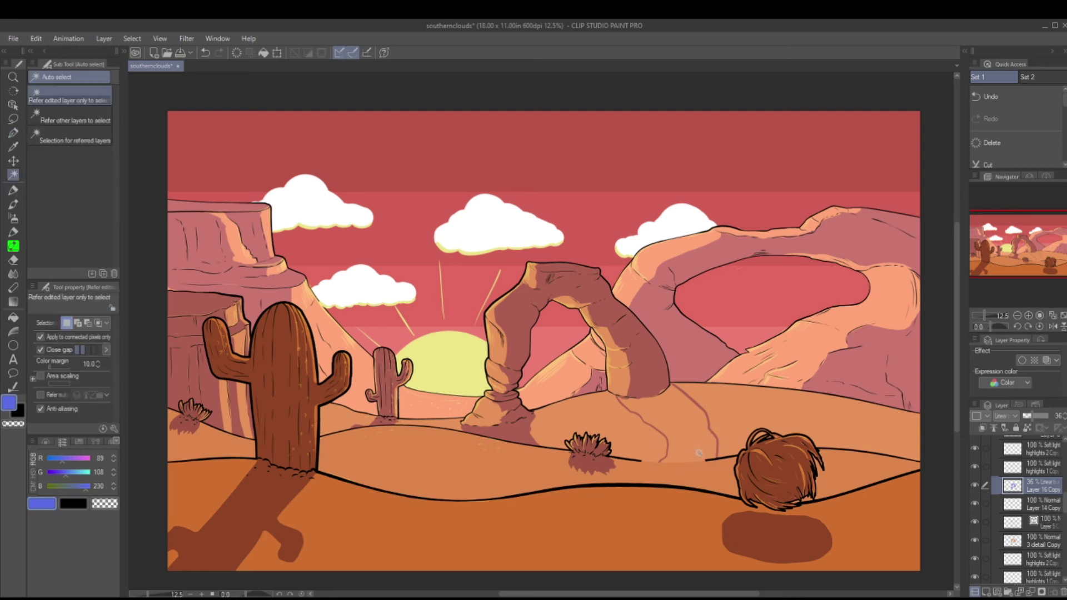
pyautogui.press('p')
pyautogui.press('w')
pyautogui.press('p')
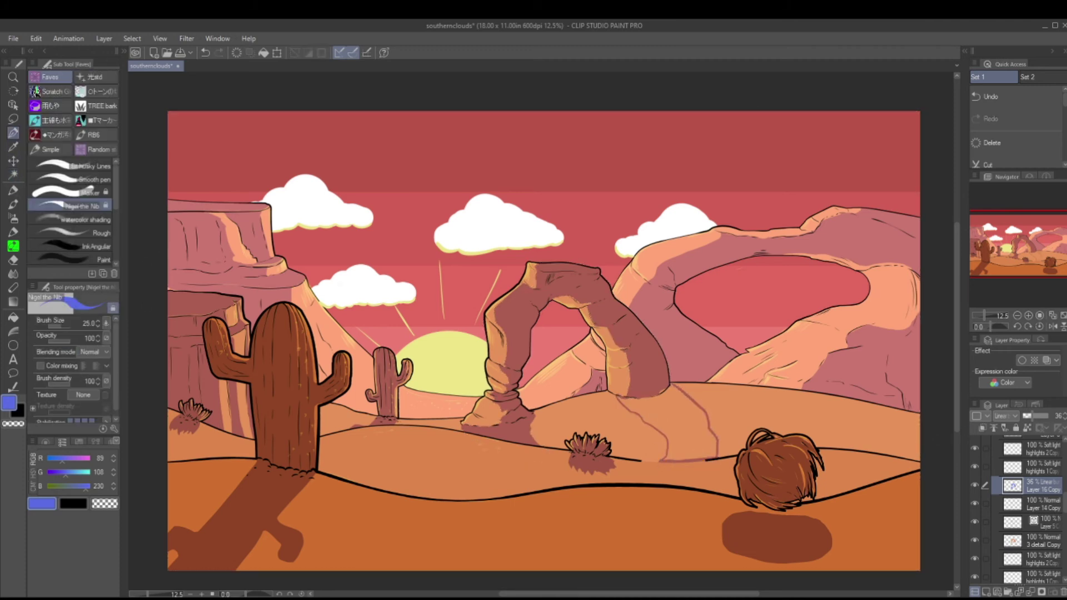
pyautogui.press('p')
pyautogui.moveTo(628, 389)
pyautogui.mouseDown()
pyautogui.moveTo(694, 433)
pyautogui.moveTo(705, 455)
pyautogui.mouseUp()
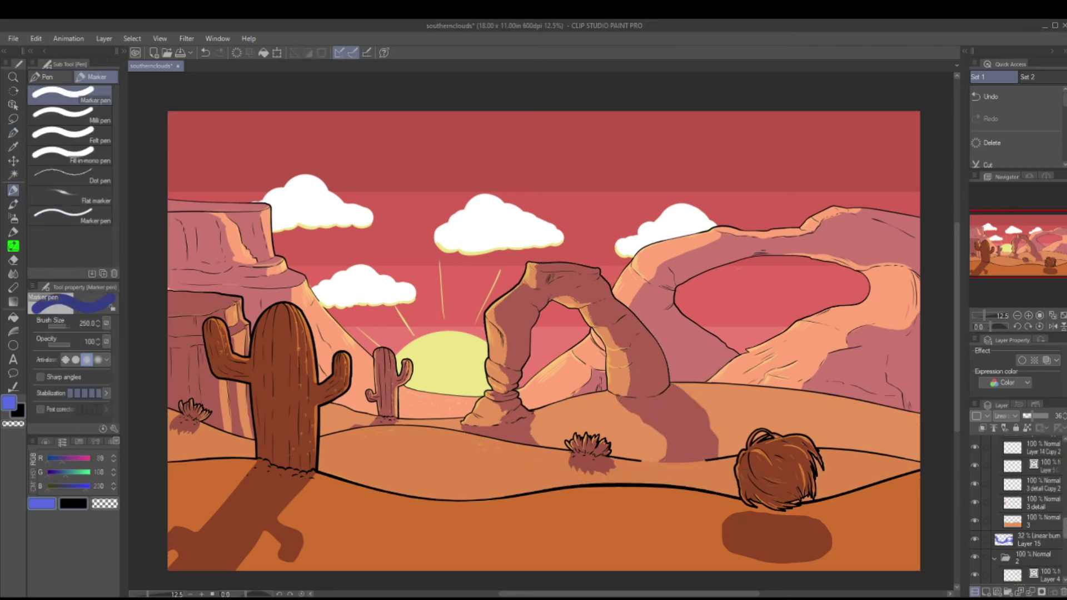
# Redraw the missing stretch of ground line across the arch's shadow on Layer 6, using black Nigel the Nib at size 50
pyautogui.scroll(3, 767, 488)
pyautogui.press('p')
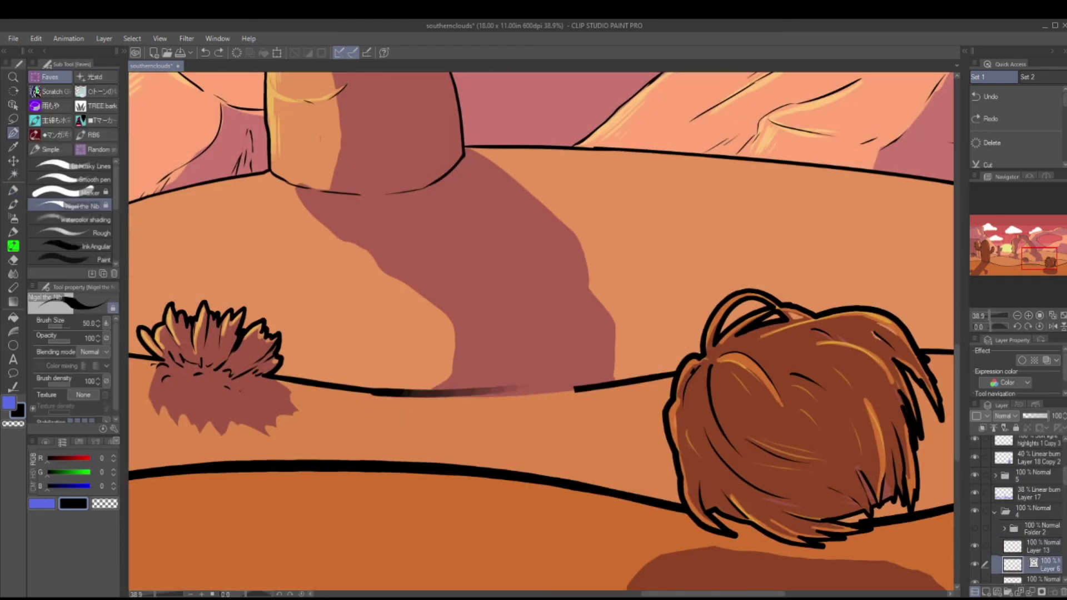
pyautogui.hotkey('ctrl', 'z')
pyautogui.moveTo(367, 390); pyautogui.dragTo(576, 389)
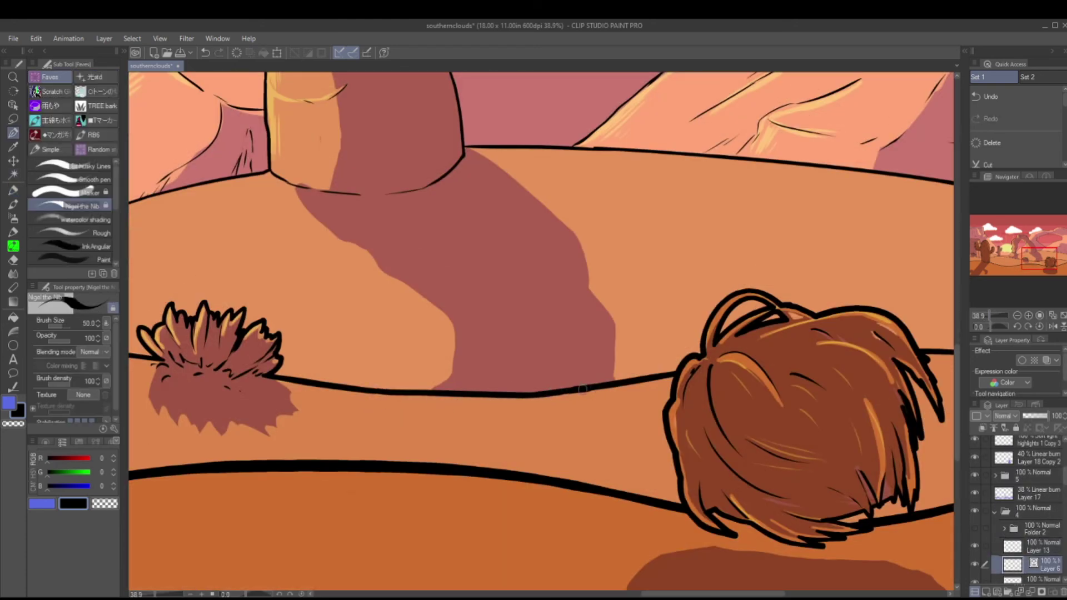
pyautogui.hotkey('ctrl', '0')
# Thin the ground line where it crosses the arch's shadow with Correct line width, set to Narrow 1.0
pyautogui.press('y')
pyautogui.hotkey('ctrl', 'z')
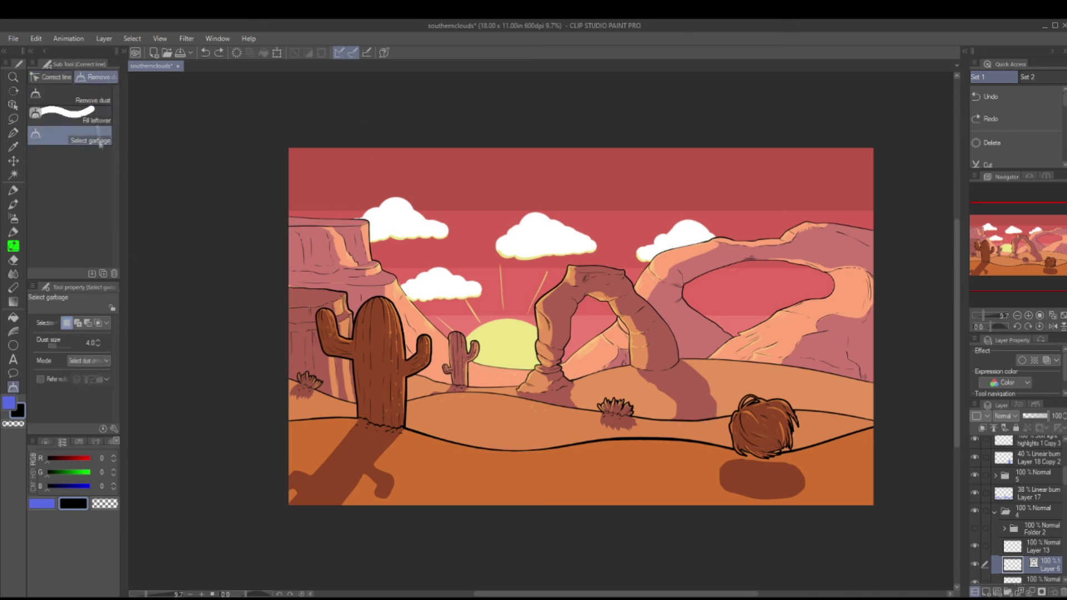
pyautogui.click(72, 174)
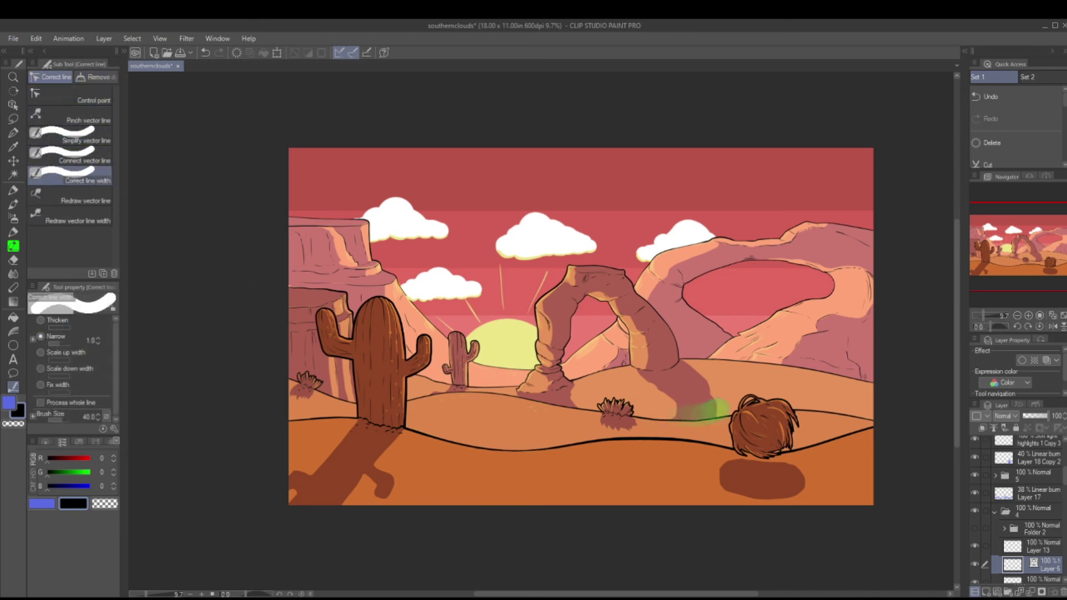
pyautogui.press('p')
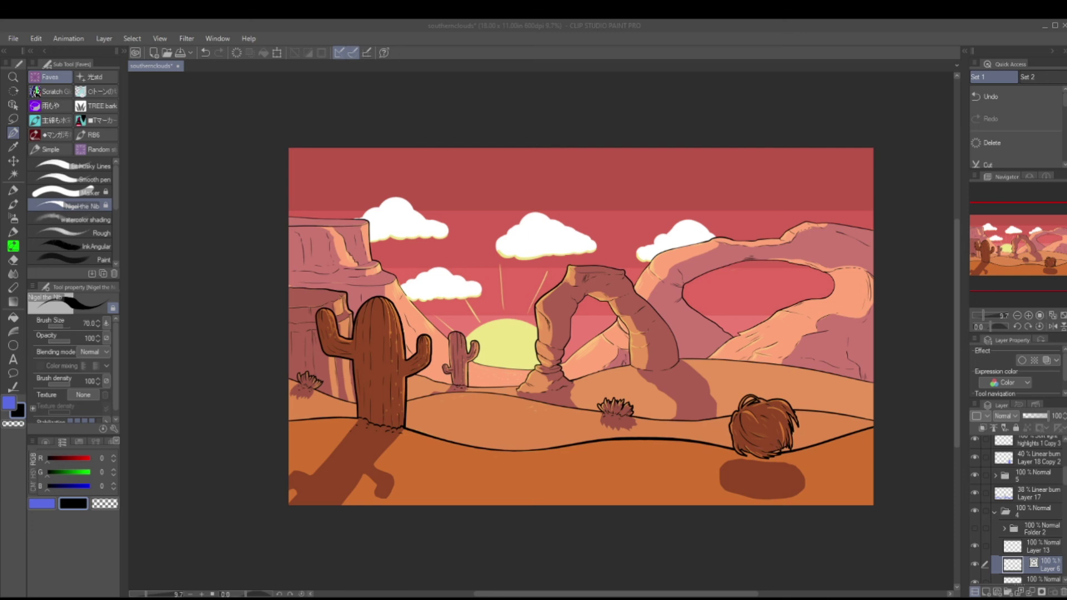
# Fill the uppermost sky band on Layer 19 with purple, RGB 148, 47, 165
pyautogui.hotkey('ctrl', 'z')
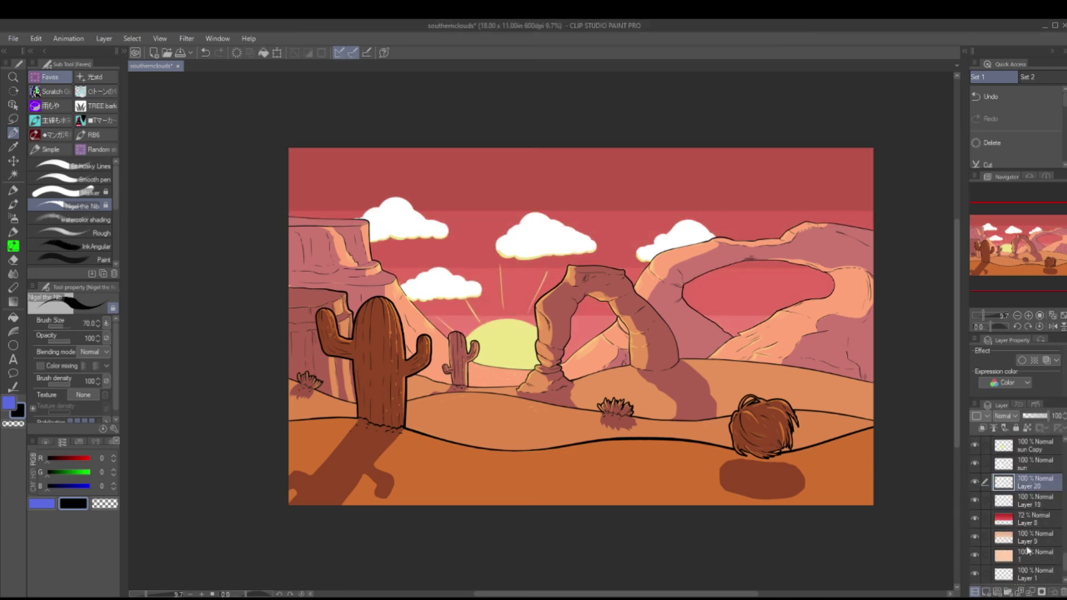
pyautogui.click(13, 189)
pyautogui.hotkey('ctrl', 'y')
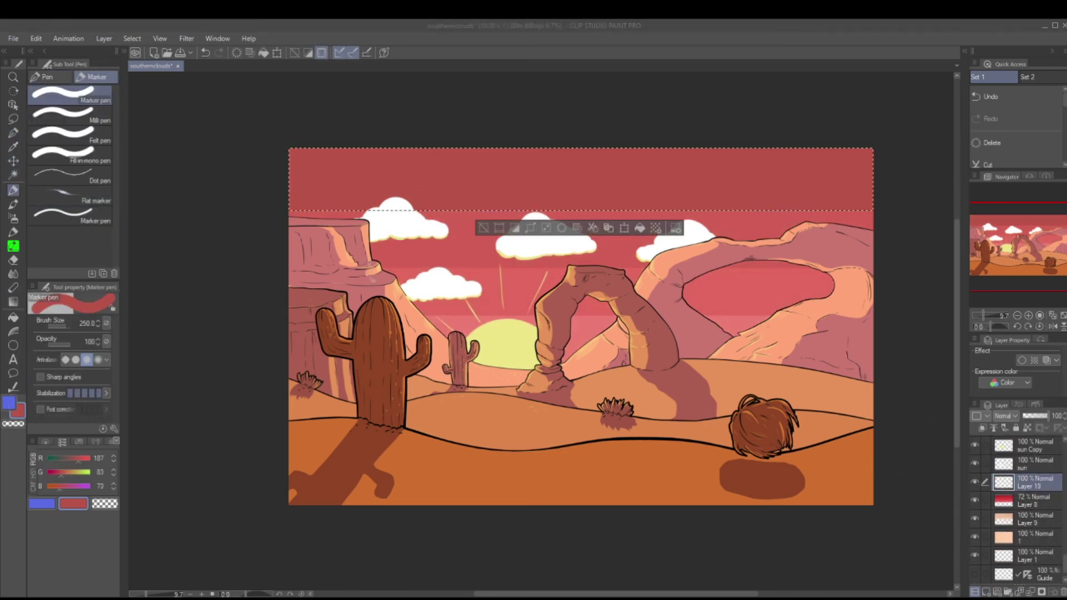
pyautogui.hotkey('alt', 'Delete')
# Select the second sky band with a rectangle on Layer 19, fill it with magenta-purple RGB 175, 54, 148, and deselect
pyautogui.press('w')
pyautogui.click(722, 261)
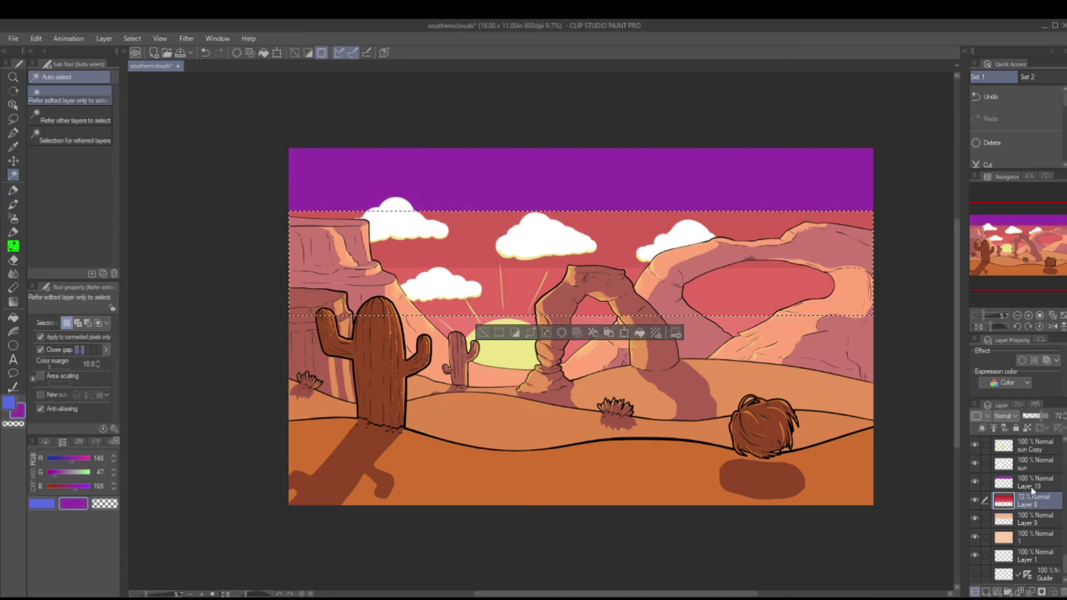
pyautogui.click(13, 118)
pyautogui.moveTo(287, 209); pyautogui.dragTo(878, 268)
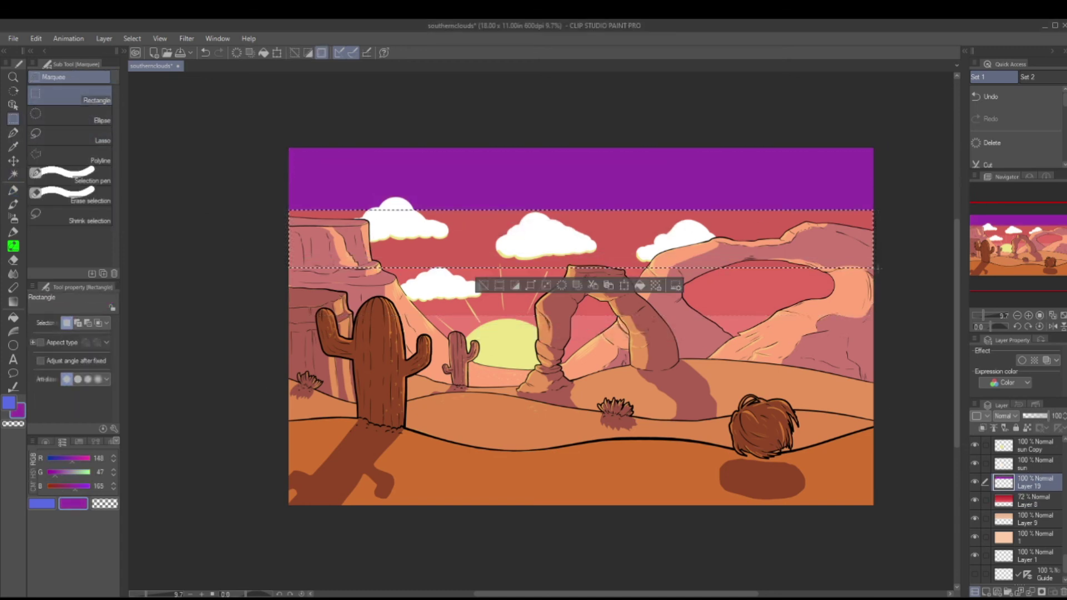
pyautogui.press('p')
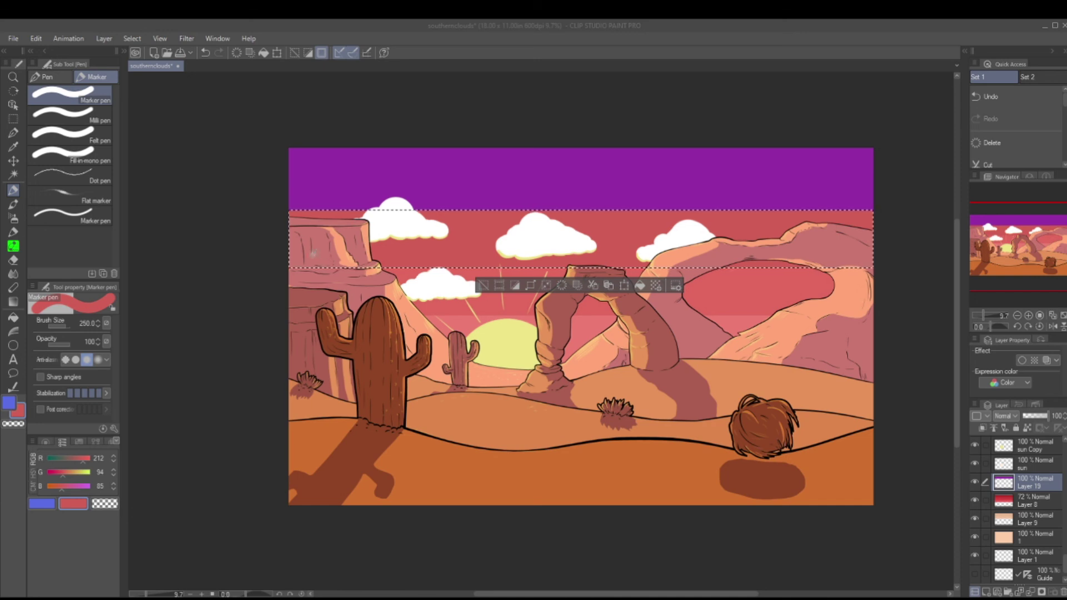
pyautogui.hotkey('alt', 'Delete')
pyautogui.hotkey('ctrl', 'd')
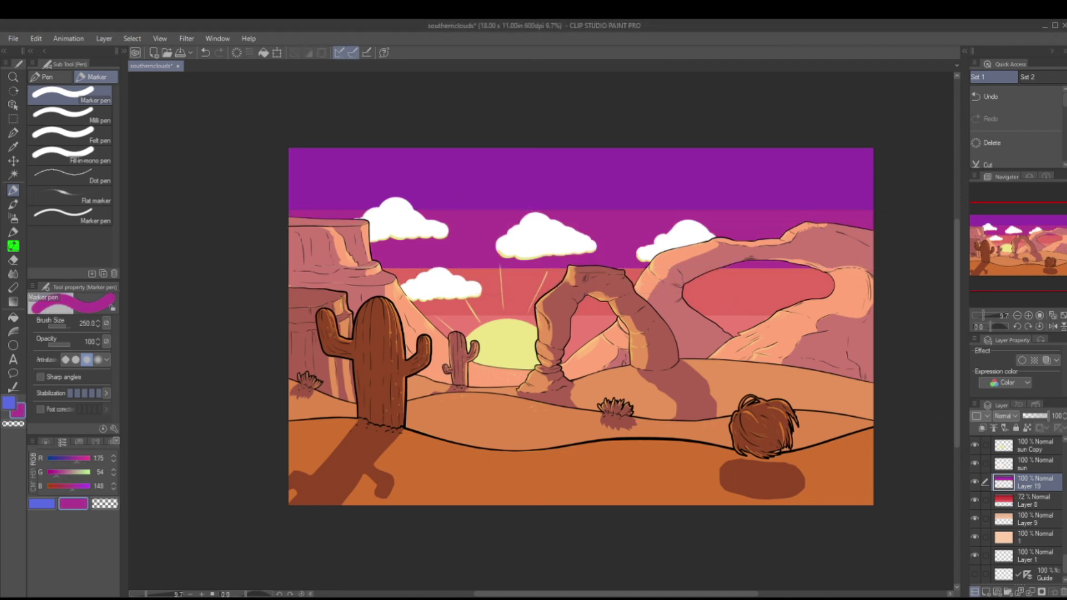
# Fill the third sky band with a brighter magenta on Layer 19 and lower the layer's opacity to 74%
pyautogui.press('m')
pyautogui.moveTo(264, 313); pyautogui.dragTo(266, 314)
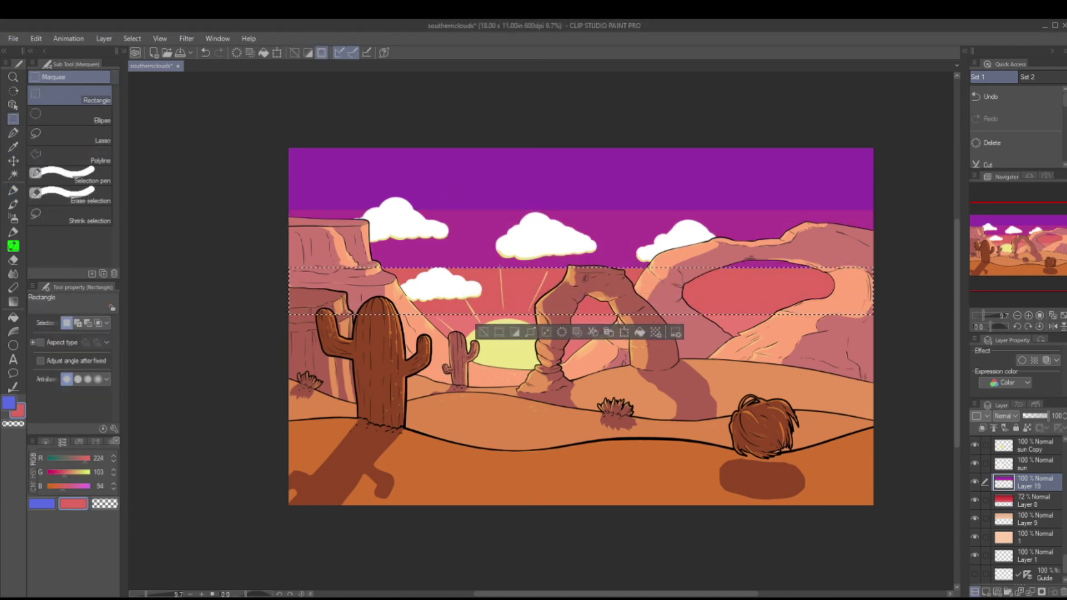
pyautogui.keyDown('alt'); pyautogui.click(472, 178); pyautogui.keyUp('alt')
pyautogui.hotkey('alt', 'Delete')
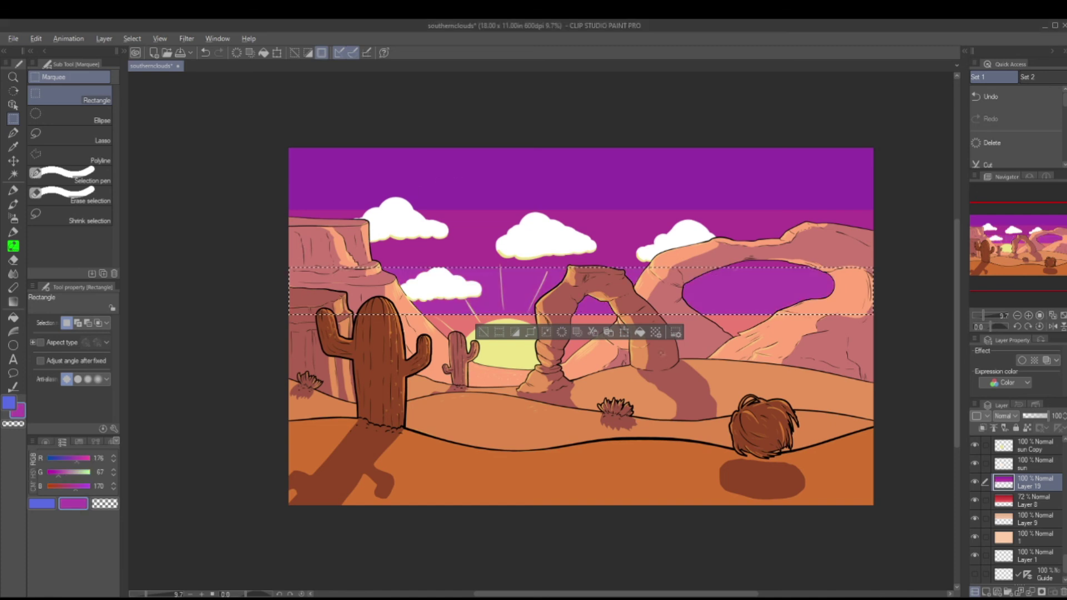
pyautogui.press('p')
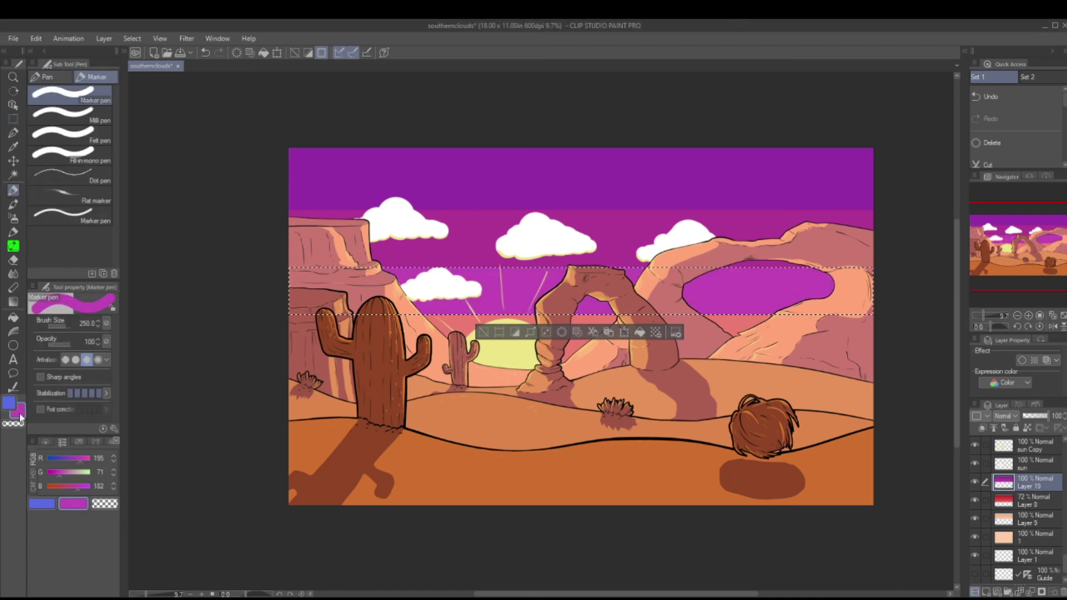
pyautogui.click(1043, 420)
pyautogui.hotkey('ctrl', 'd')
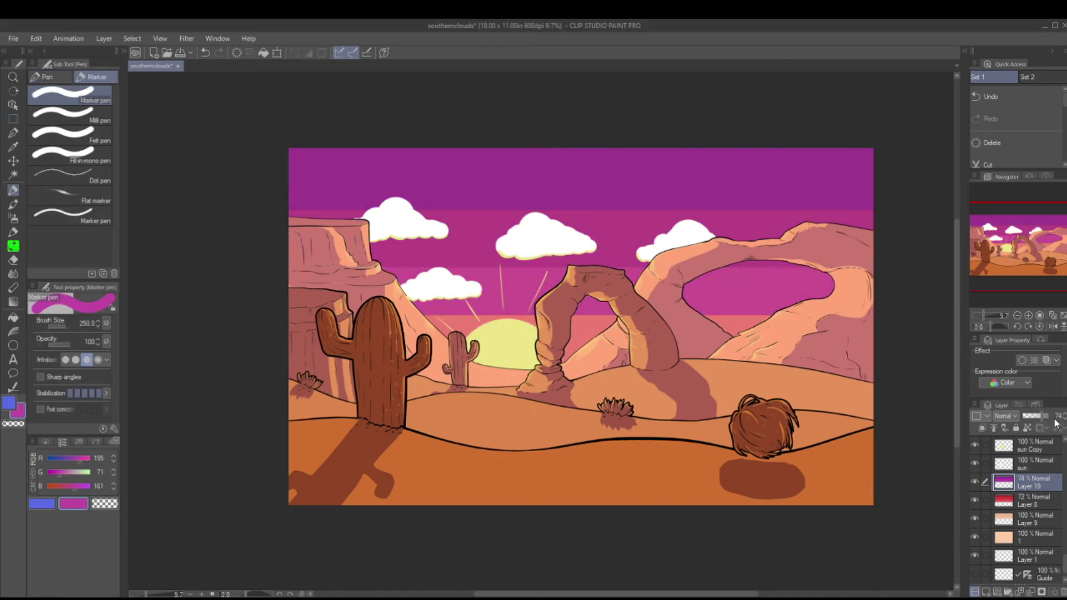
# Fill the lowest sky band behind the sun with pink RGB 203, 79, 114 on Layer 19 and lower the layer's opacity to 60%
pyautogui.scroll(-10, 1011, 500)
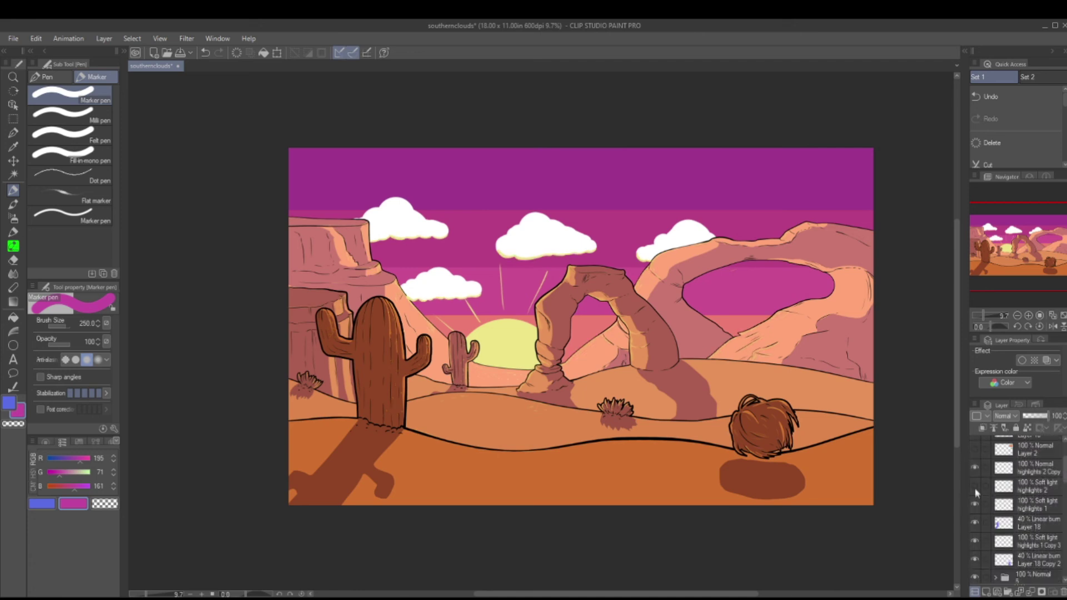
pyautogui.scroll(5, 1011, 501)
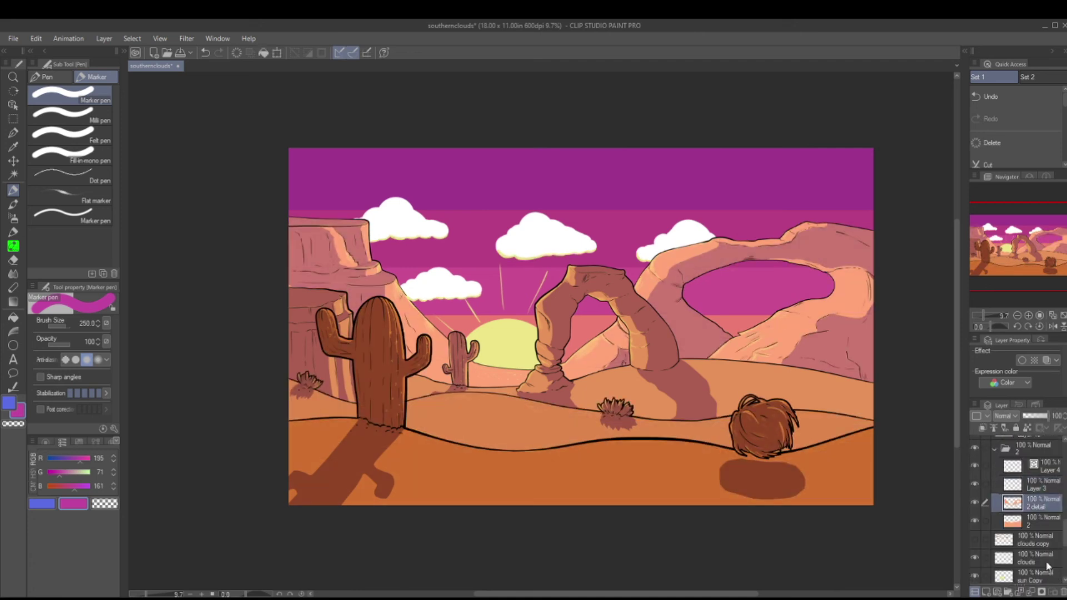
pyautogui.click(1034, 448)
pyautogui.scroll(-1, 1022, 500)
pyautogui.click(1034, 521)
pyautogui.press('m')
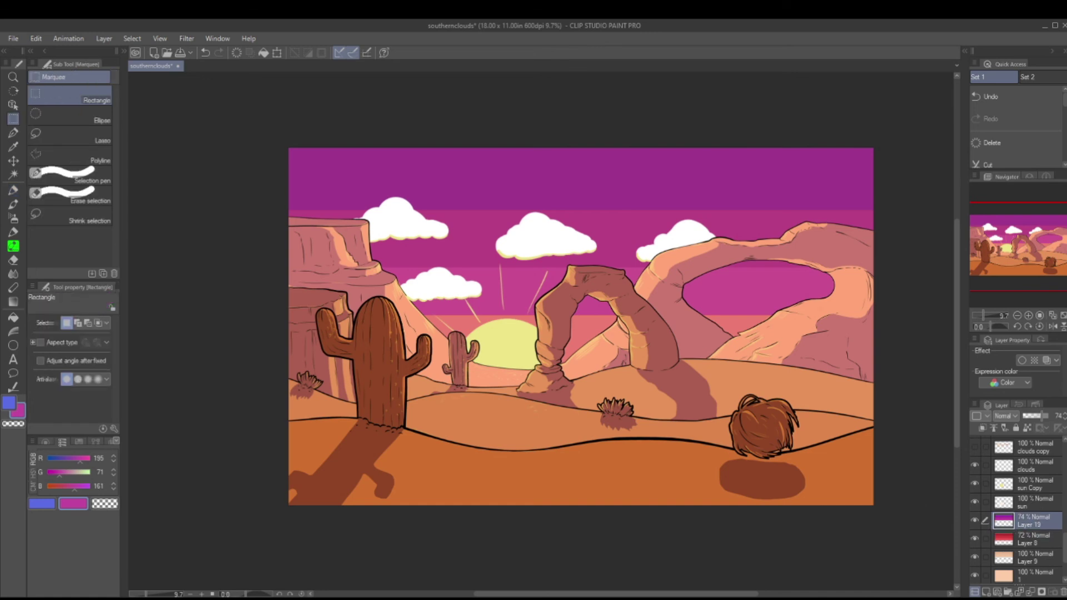
pyautogui.moveTo(306, 313); pyautogui.dragTo(884, 372)
pyautogui.press('p')
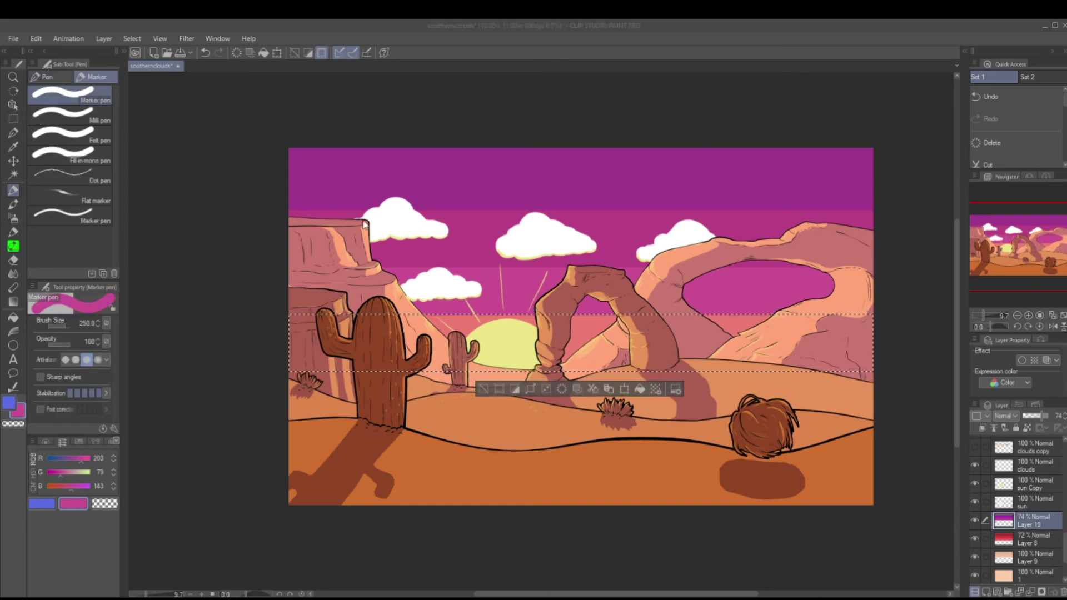
pyautogui.hotkey('ctrl', 'd')
pyautogui.hotkey('ctrl', 's')
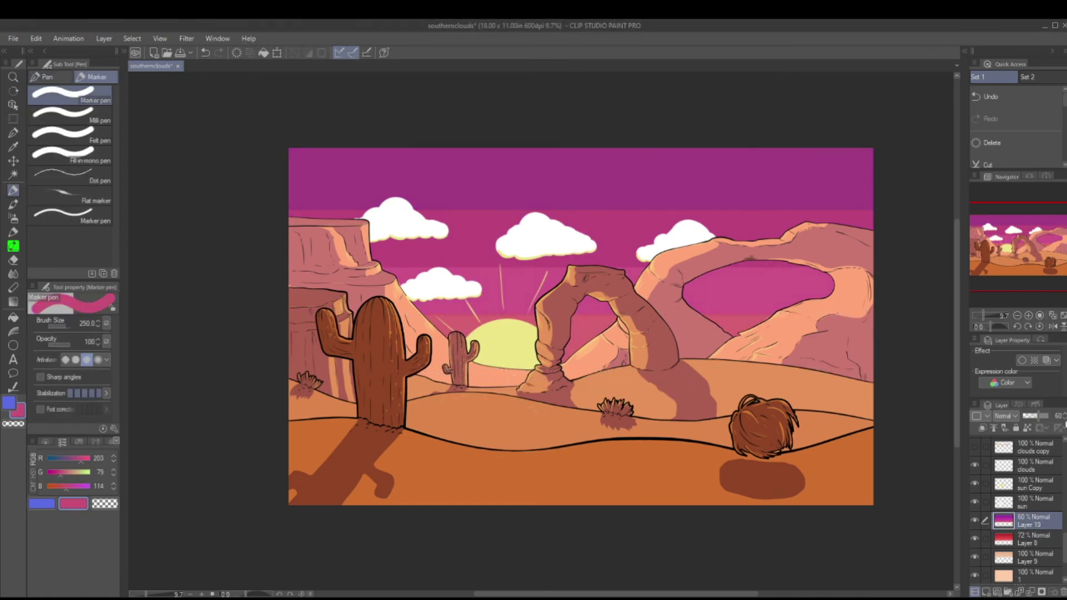
# Review the recoloured sunset at a reduced size and bring up the uppermost layers of the file
pyautogui.hotkey('ctrl', '-')
pyautogui.scroll(5, 1017, 501)
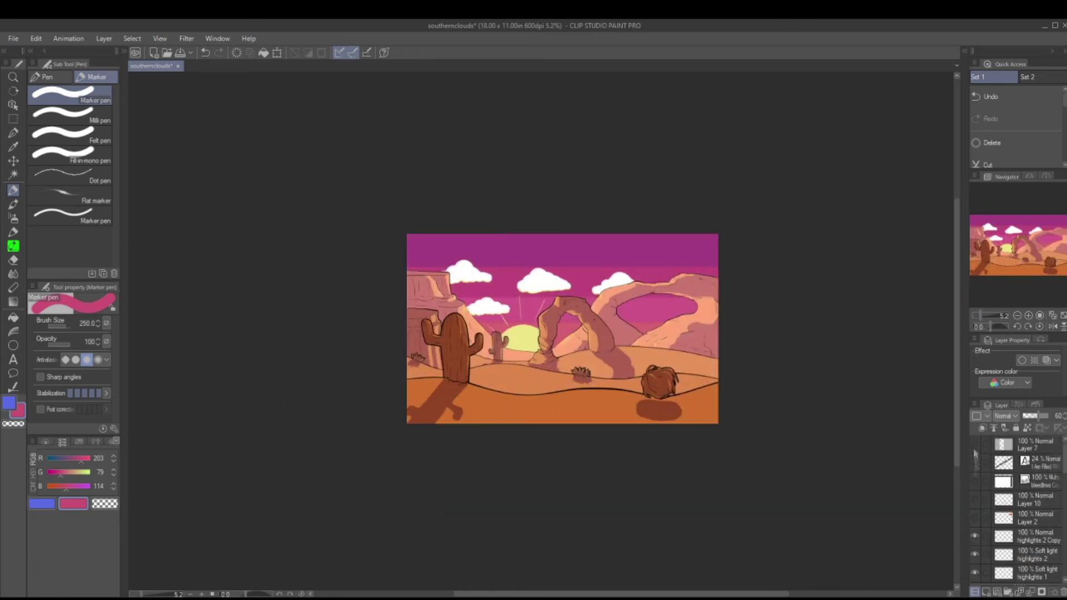